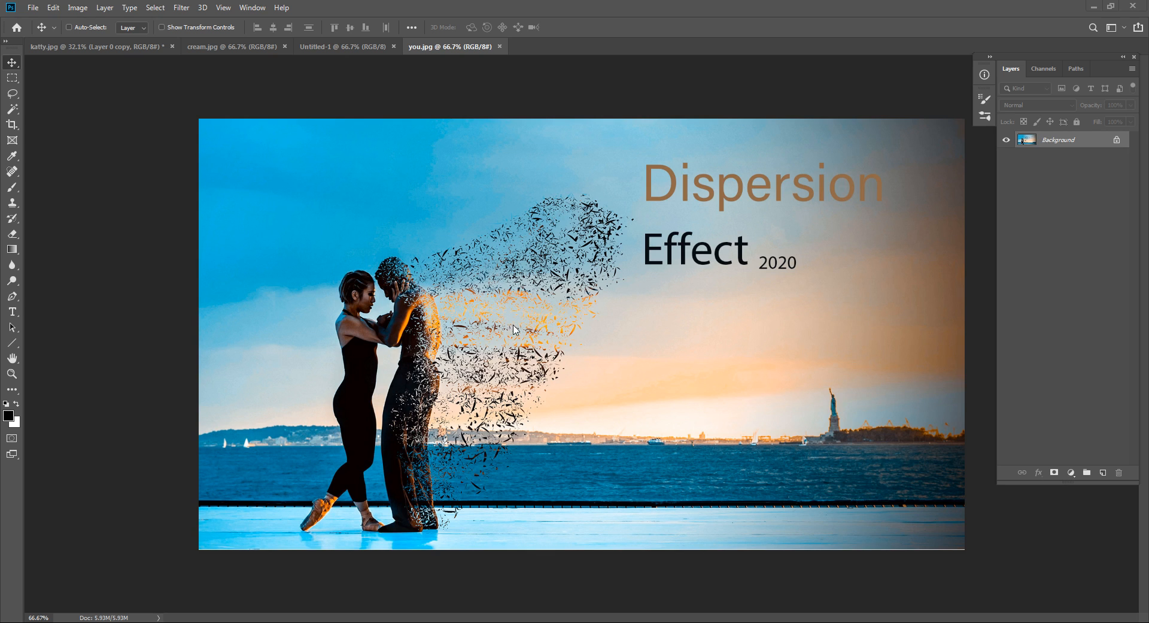
Close the you.jpg document and open the Liquify filter on the katty.jpg portrait layer
left_click(499, 46)
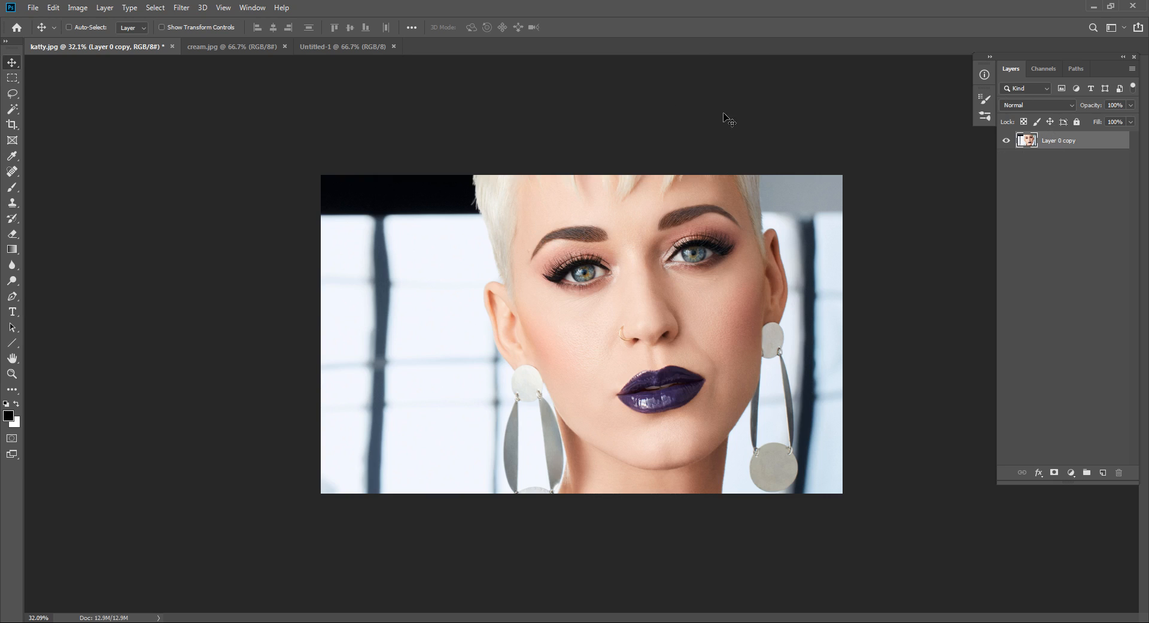
left_click(183, 7)
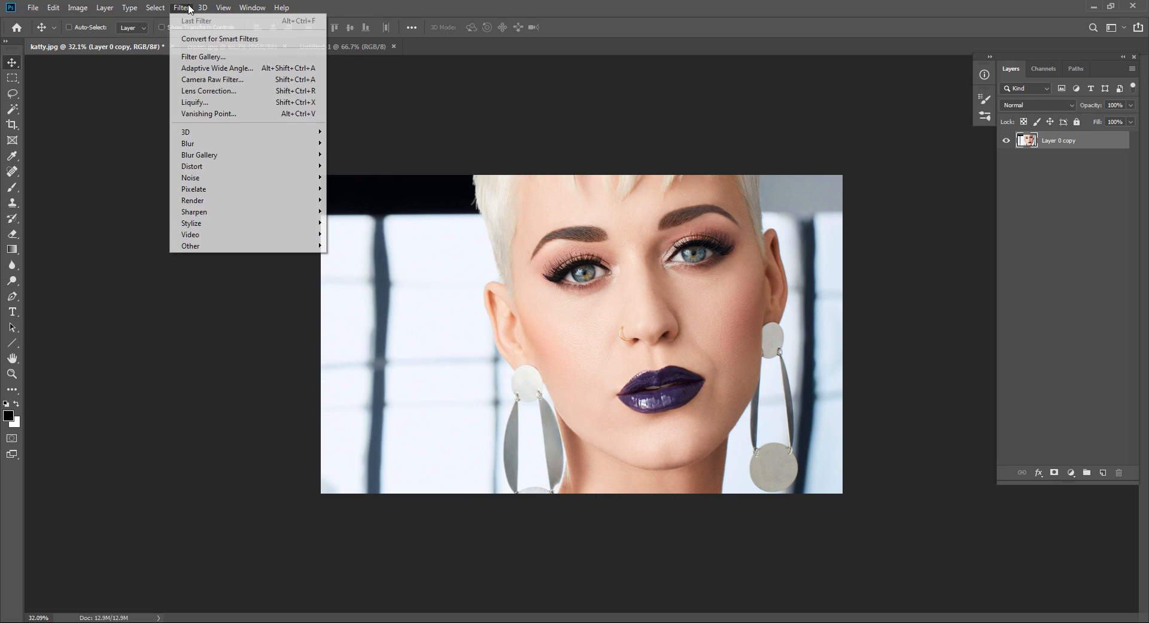
left_click(322, 106)
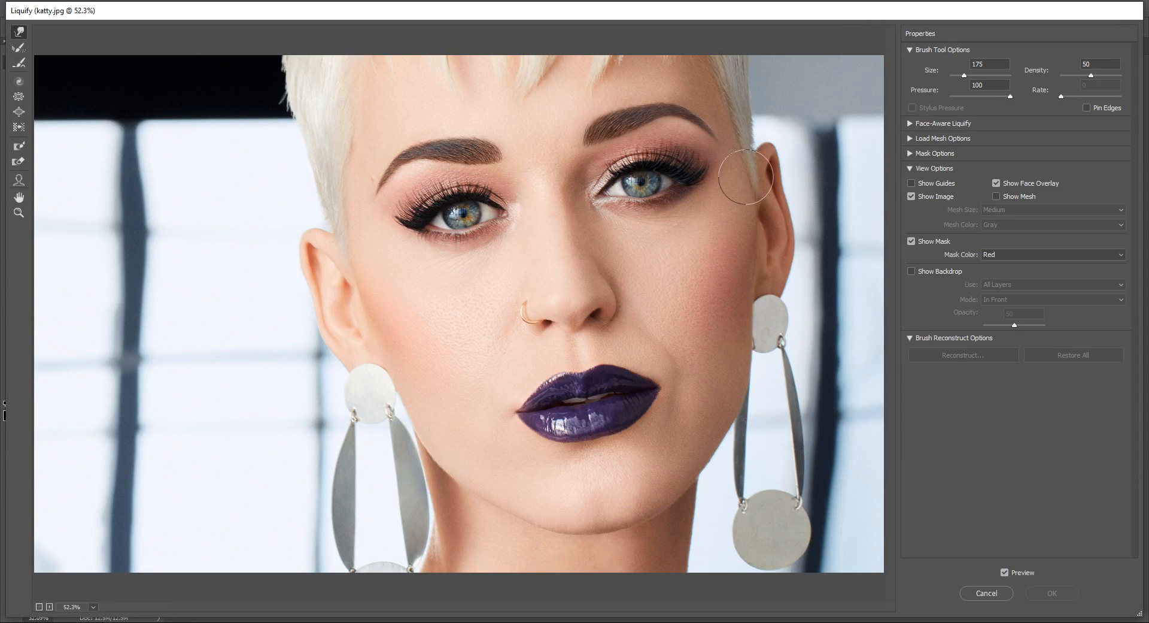
Bring the Liquify preview to 33.3% zoom to view the whole portrait
key("ctrl")
left_click_drag(711, 185, 722, 187)
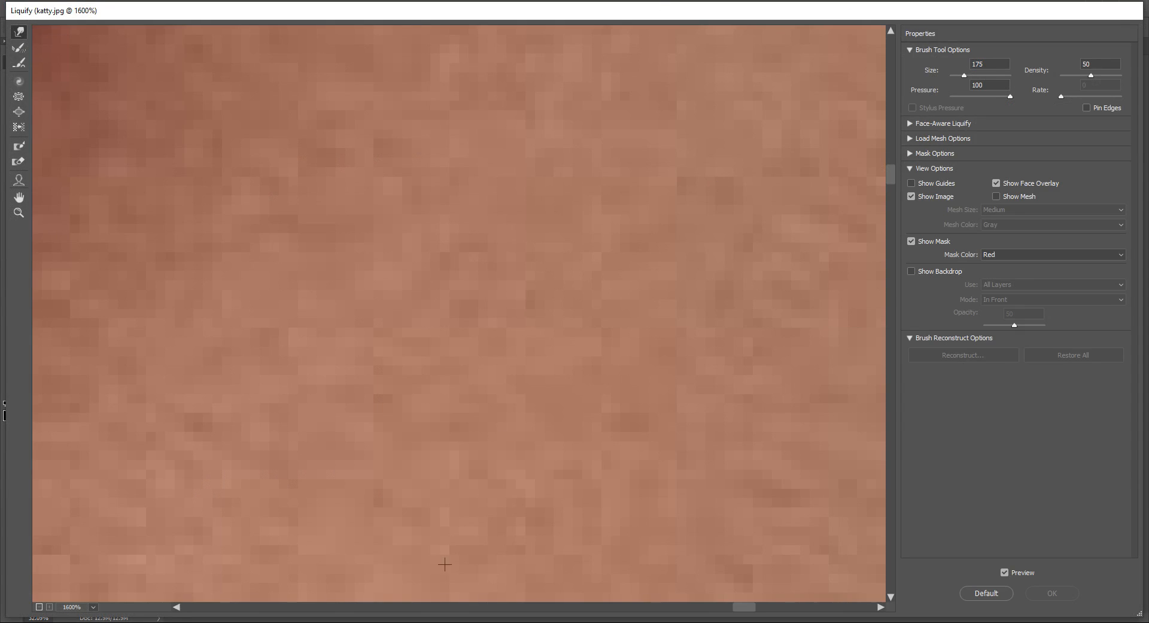
key("ctrl+minus")
key("ctrl+minus")
key("ctrl+minus")
key("ctrl+minus")
key("ctrl+minus")
key("ctrl+minus")
key("ctrl+minus")
key("ctrl+minus")
key("ctrl+minus")
key("ctrl+minus")
key("ctrl+minus")
key("ctrl+minus")
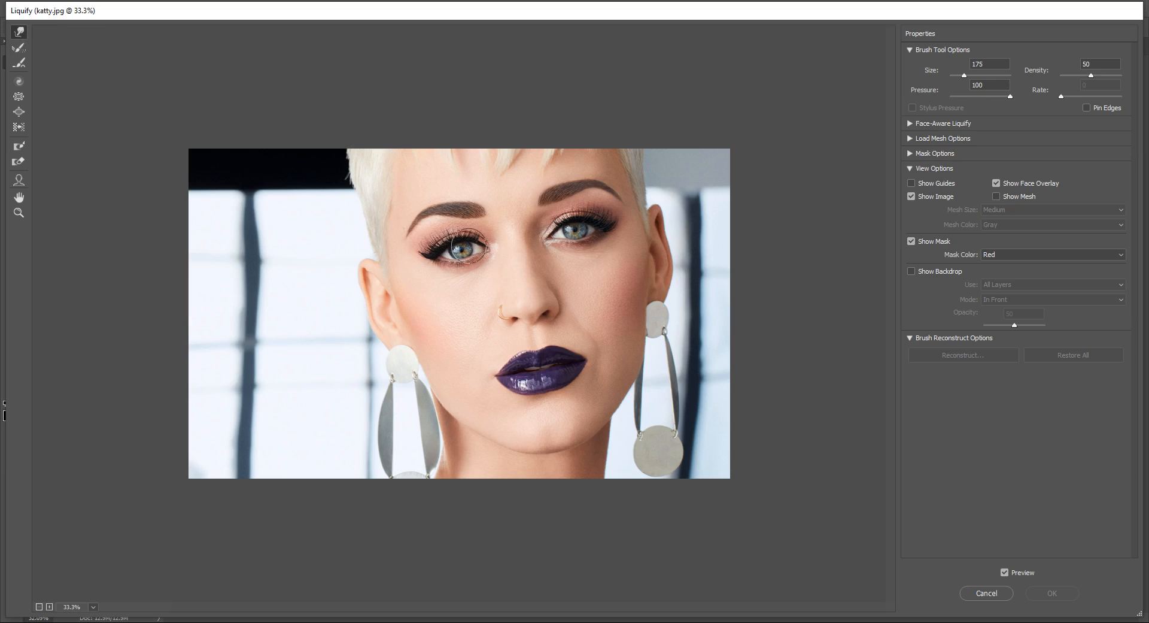
left_click_drag(289, 10, 367, 114)
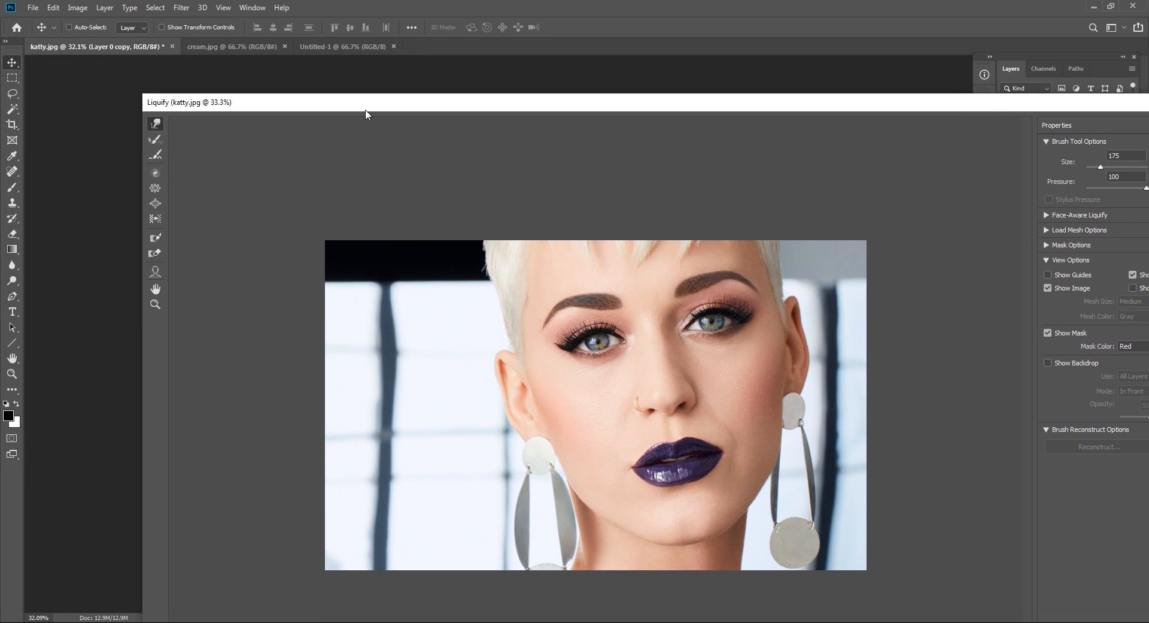
left_click(12, 281)
left_click(12, 265)
mouse_move(385, 103)
left_mouse_down()
mouse_move(290, 13)
mouse_move(236, 3)
mouse_move(249, 9)
left_mouse_up()
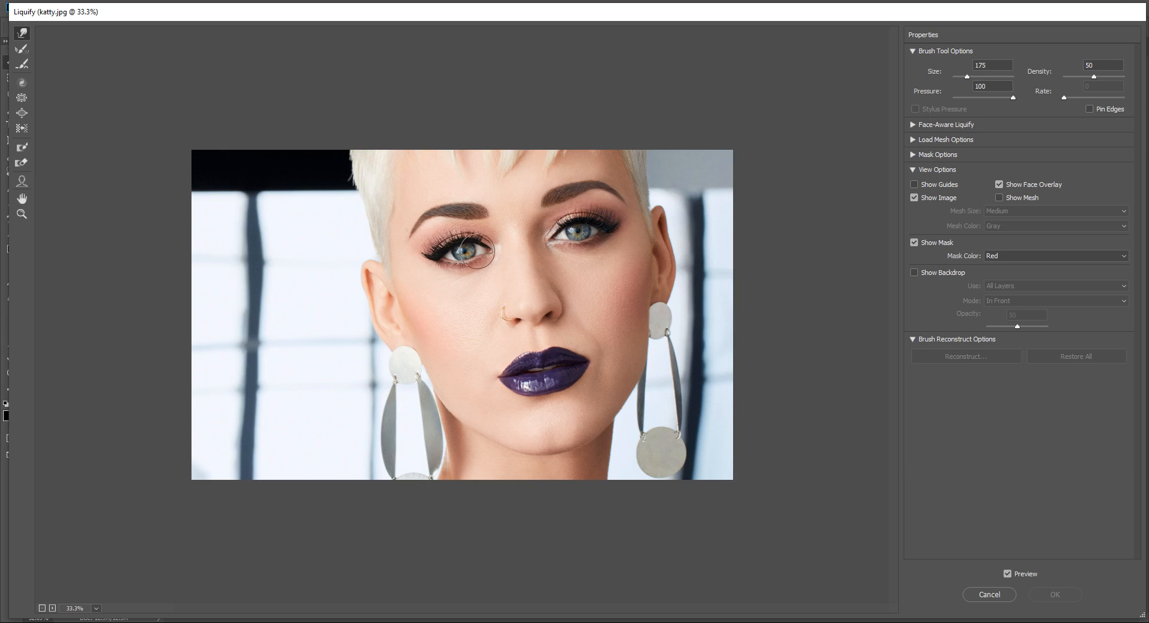
Try the Forward Warp tool at size 175 on one eye, undo it, and pull the ear beside it outward
left_click_drag(477, 251, 426, 250)
key("ctrl+z")
mouse_move(372, 282)
left_mouse_down()
mouse_move(334, 271)
mouse_move(334, 304)
mouse_move(365, 292)
mouse_move(336, 291)
mouse_move(368, 298)
mouse_move(383, 318)
mouse_move(336, 319)
mouse_move(354, 319)
mouse_move(346, 304)
mouse_move(368, 295)
mouse_move(341, 283)
mouse_move(337, 322)
mouse_move(336, 287)
left_mouse_up()
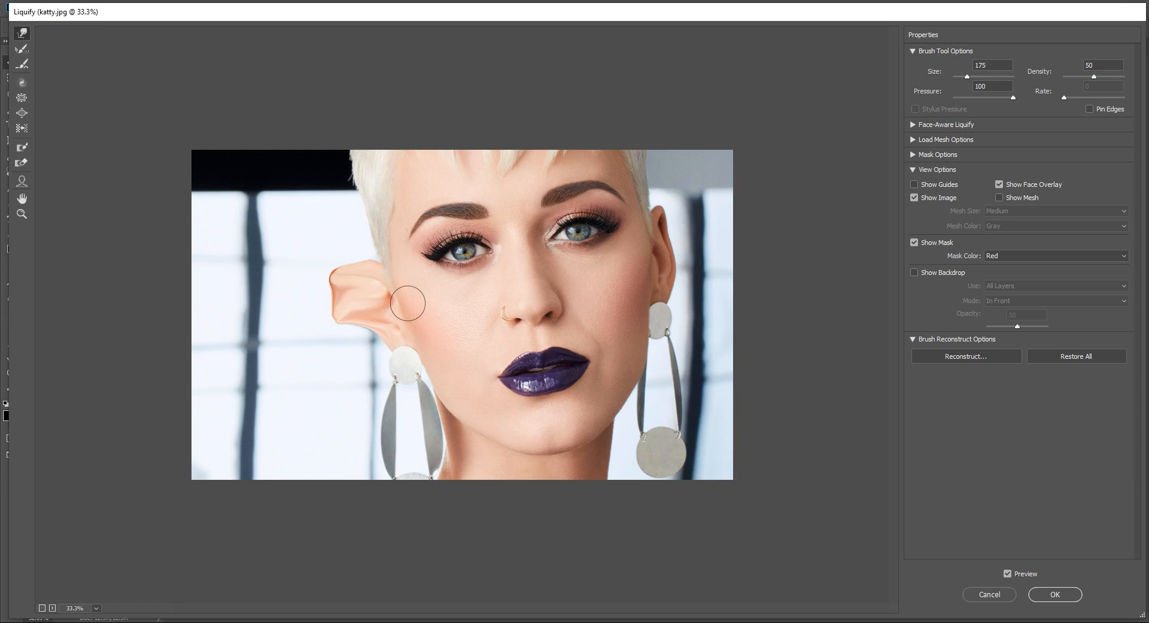
Undo all the Forward Warp strokes on the ear
key("ctrl+space")
key("ctrl+alt+z")
key("ctrl+alt+z")
key("ctrl+alt+z")
key("ctrl+alt+z")
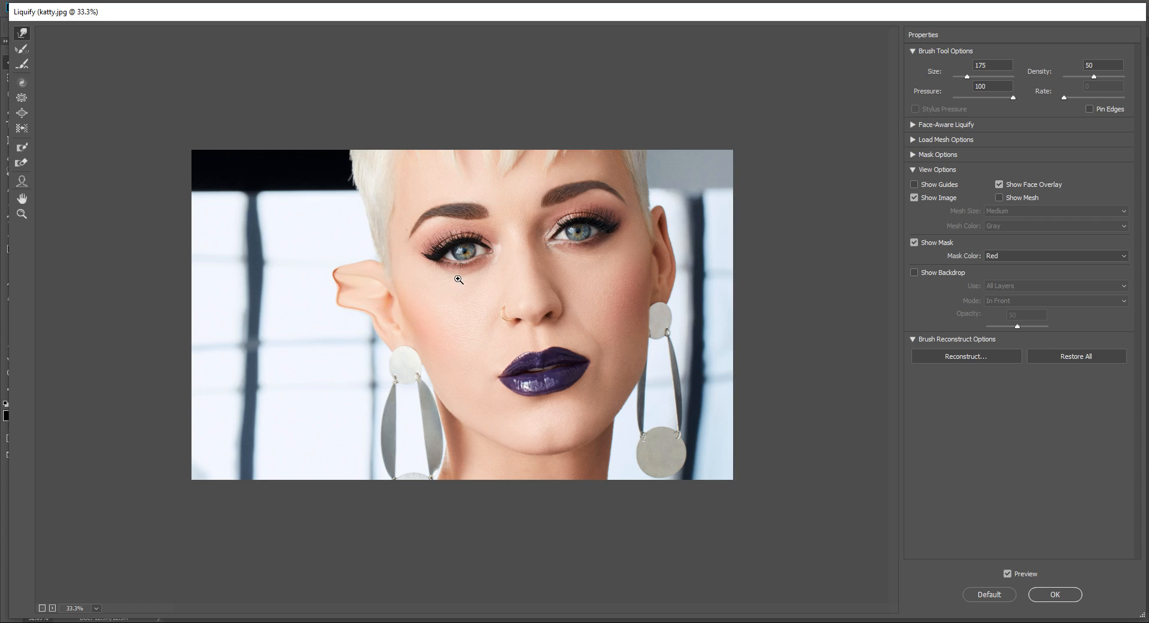
key("ctrl+alt+z")
key("ctrl+alt+z")
key("ctrl+alt+z")
key("ctrl+alt+z")
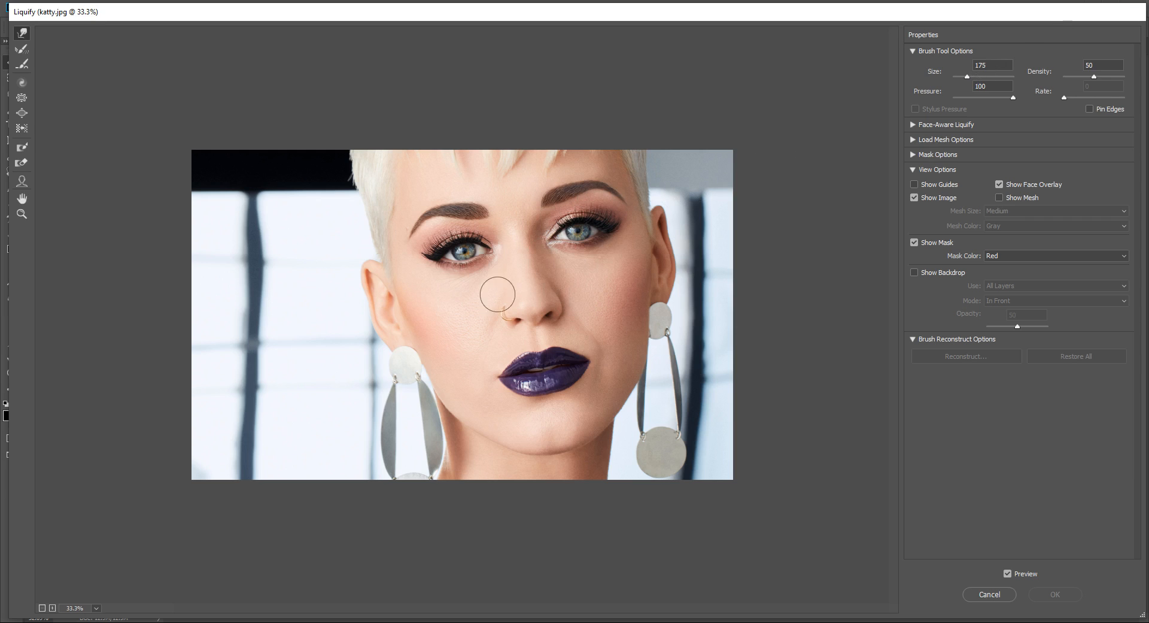
Set the Forward Warp brush size to 215 and its pressure to 42
left_click_drag(966, 77, 986, 76)
left_click_drag(967, 78, 971, 77)
left_click_drag(979, 97, 978, 98)
Try pushing the nose around with the Forward Warp tool at the reduced pressure, and undo the strokes
left_click(503, 310)
mouse_move(497, 312)
left_mouse_down()
mouse_move(543, 304)
mouse_move(505, 312)
mouse_move(546, 301)
mouse_move(492, 304)
mouse_move(549, 303)
mouse_move(495, 313)
mouse_move(561, 298)
mouse_move(507, 307)
left_mouse_up()
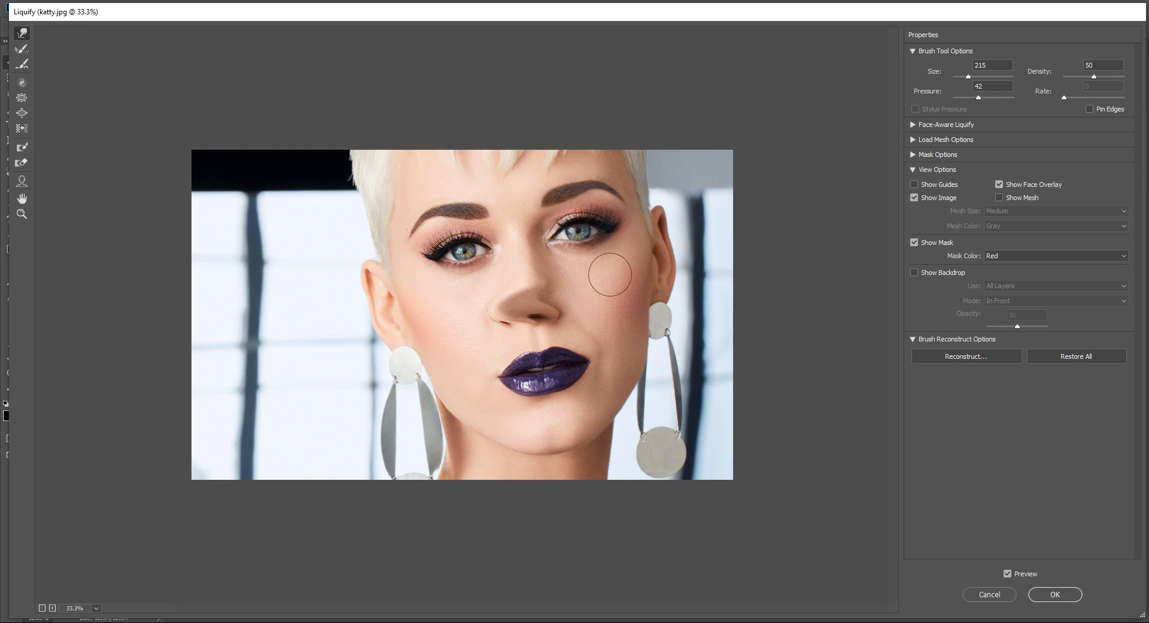
key("alt")
key("ctrl+alt+z")
key("ctrl+alt+z")
key("ctrl+alt+z")
key("ctrl+alt+z")
key("ctrl+alt+z")
key("ctrl+alt+z")
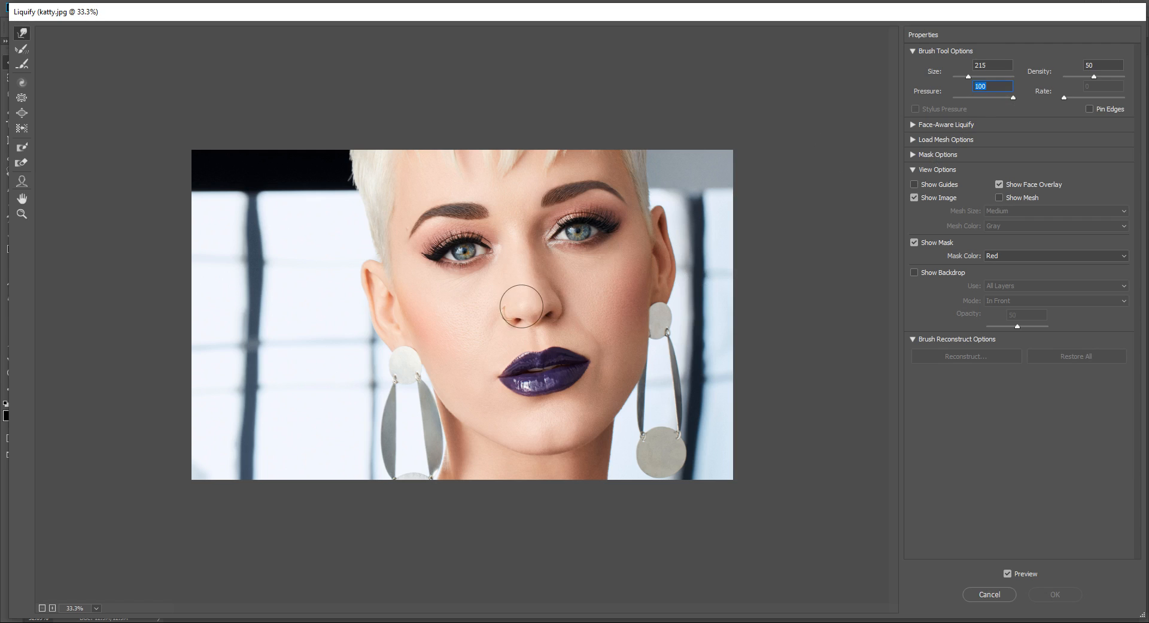
Set the brush pressure to 100, try stretching the nose out to the ear, and undo the stroke
type("100")
left_click_drag(519, 309, 364, 320)
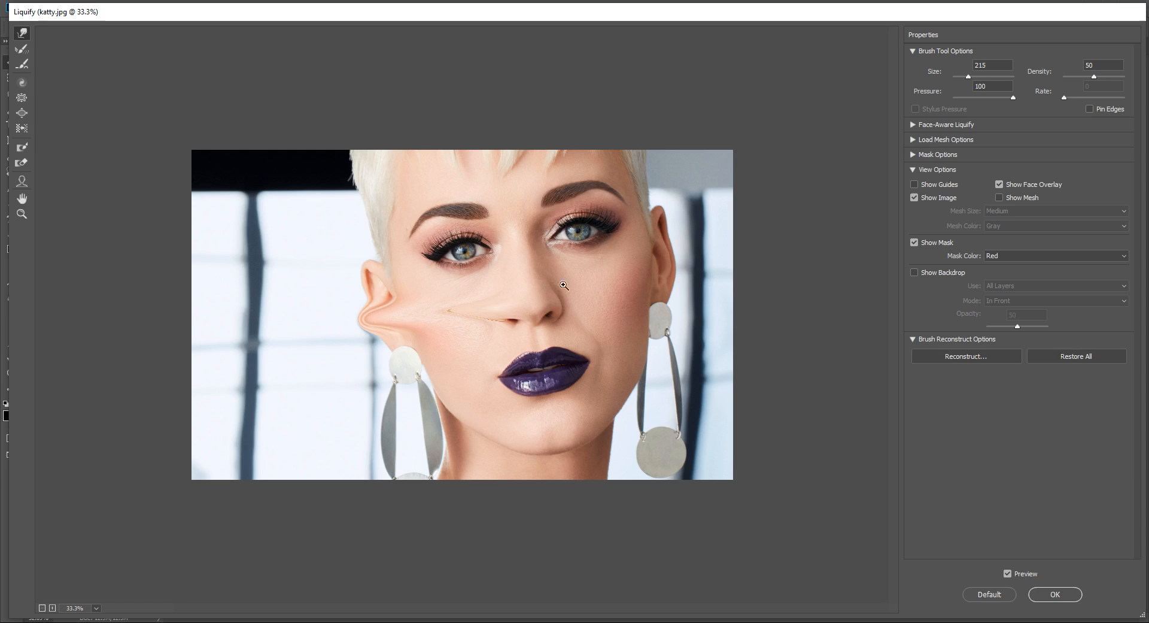
key("ctrl+alt+z")
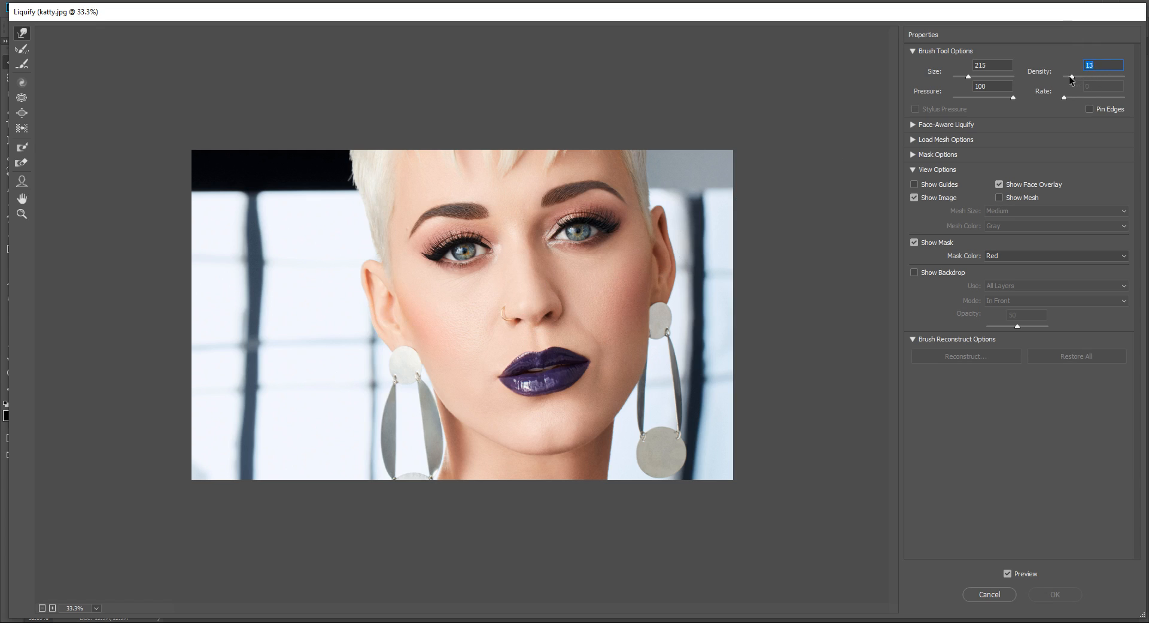
Set the brush density to 0 and pull the ear on the portrait's left side outward with Forward Warp strokes
mouse_move(523, 290)
left_mouse_down()
mouse_move(316, 274)
mouse_move(341, 290)
left_mouse_up()
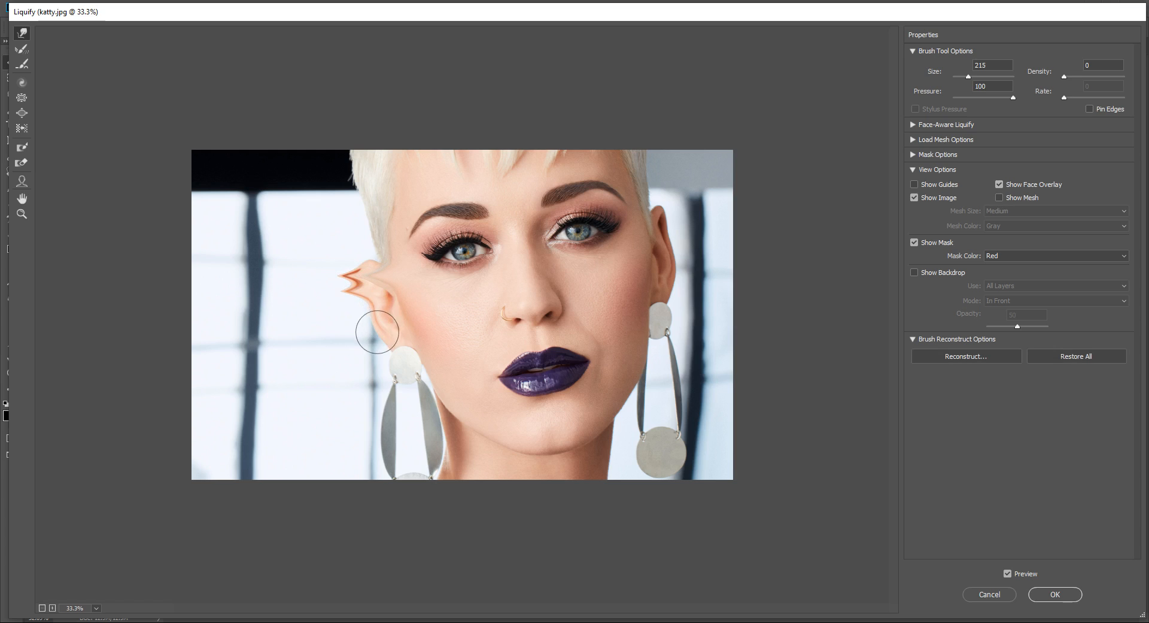
mouse_move(384, 317)
left_mouse_down()
mouse_move(322, 318)
mouse_move(346, 287)
left_mouse_up()
Set the brush density to 100, pull the opposite ear outward, and undo the strokes on both ears
left_click_drag(1103, 76, 1136, 77)
left_click_drag(651, 253, 705, 252)
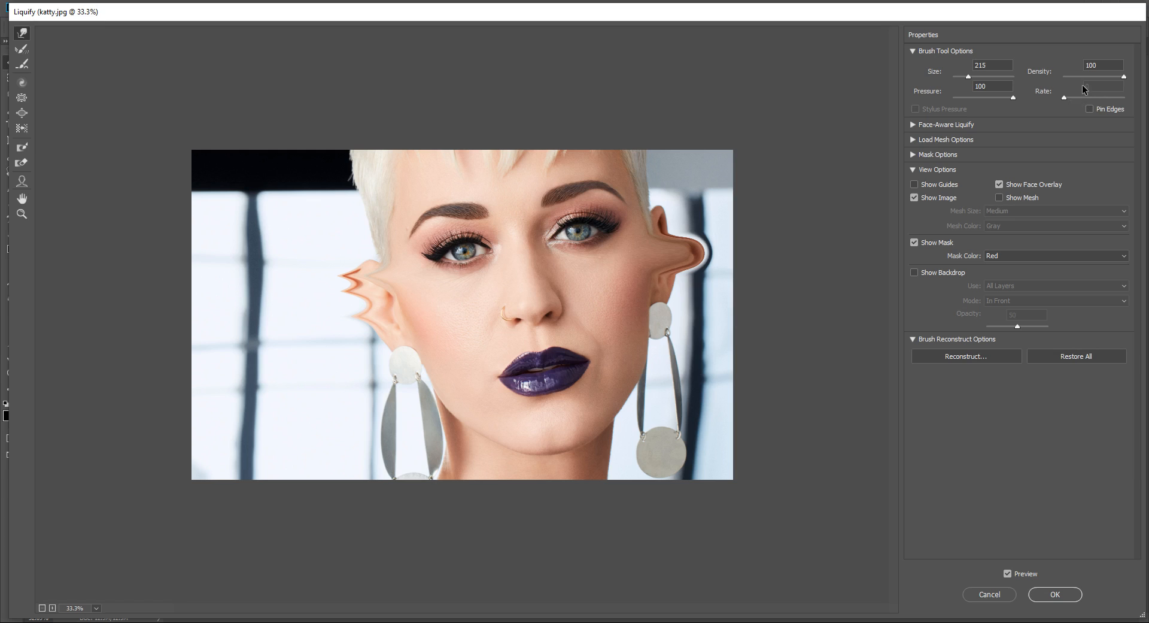
key("ctrl+alt+z")
key("ctrl+alt+z")
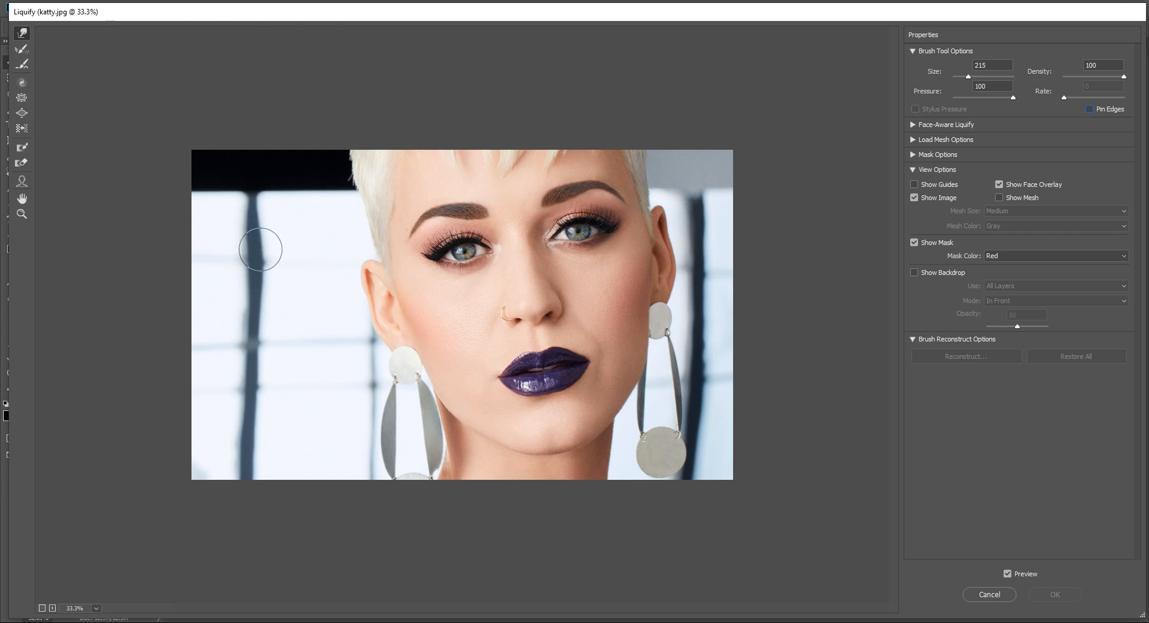
Stretch the eye and cheek on the portrait's left side out past the ear with the Forward Warp tool
left_click_drag(348, 11, 339, 11)
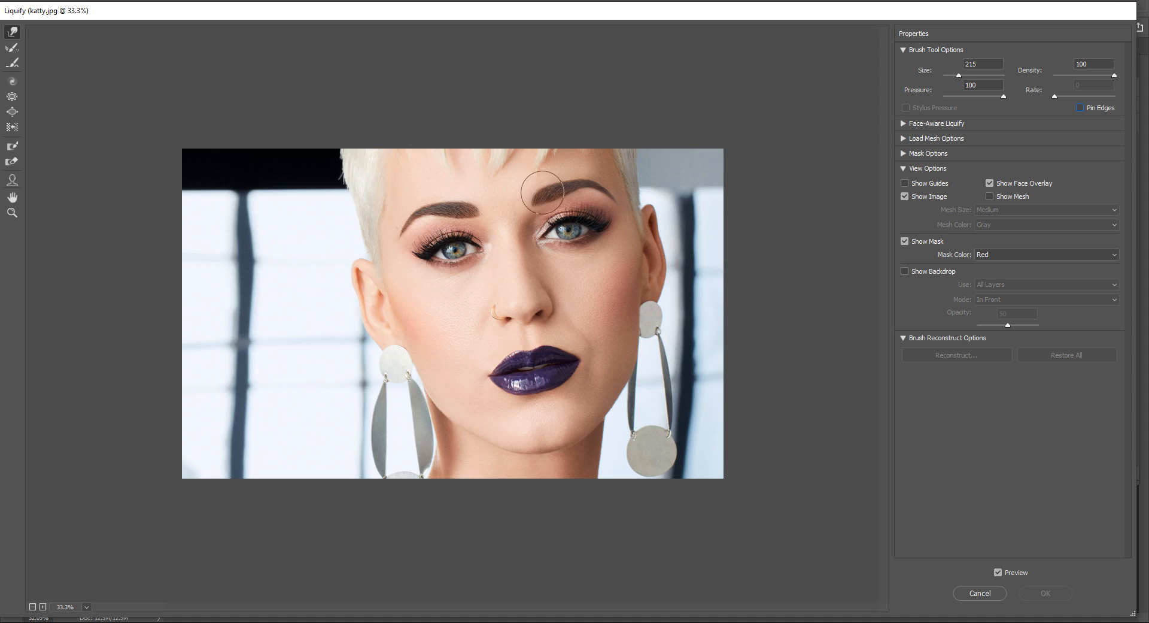
left_click_drag(473, 250, 334, 246)
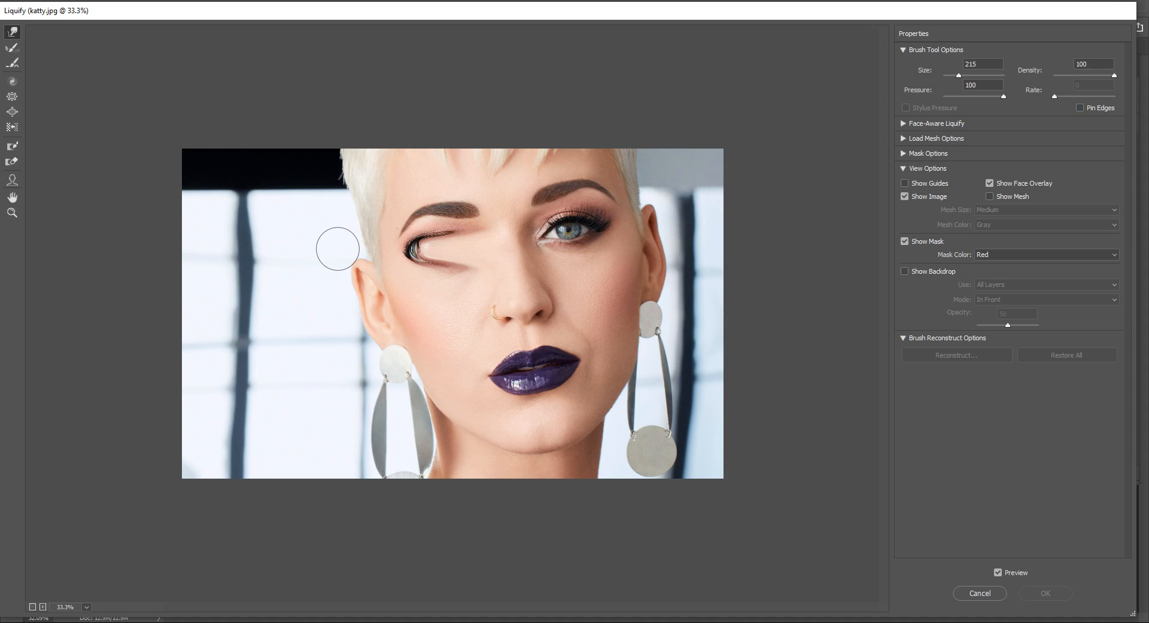
left_click_drag(419, 250, 336, 246)
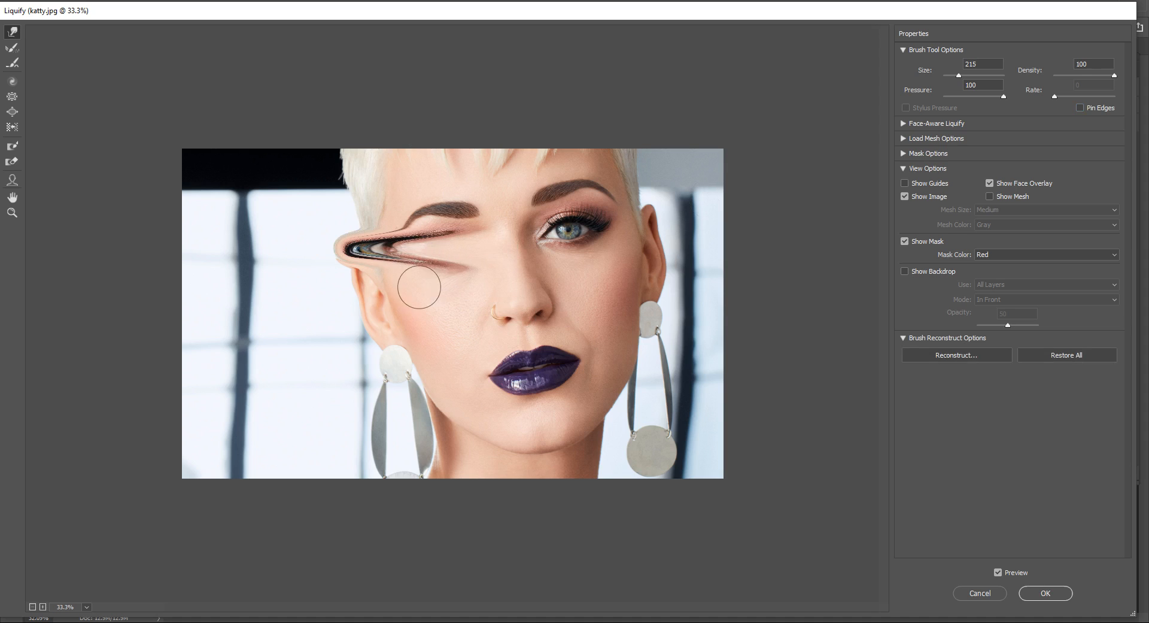
left_click_drag(418, 285, 341, 300)
left_click_drag(398, 275, 336, 268)
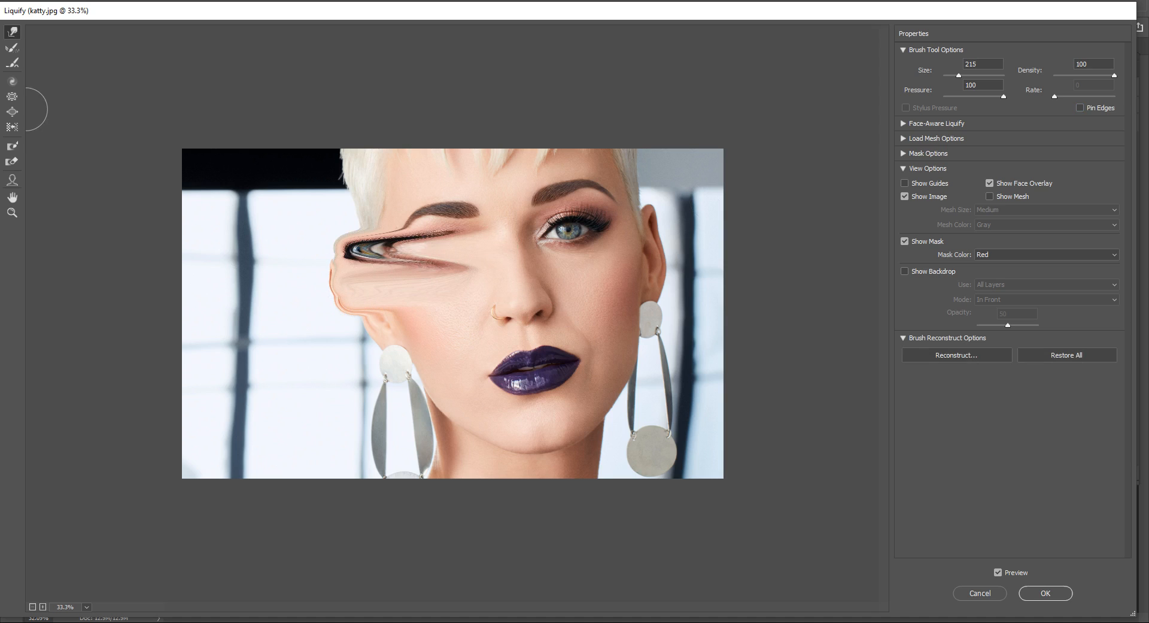
Repair the stretched eye and cheek with the Reconstruct tool at brush size 600, and restore all remaining distortion
left_click(10, 55)
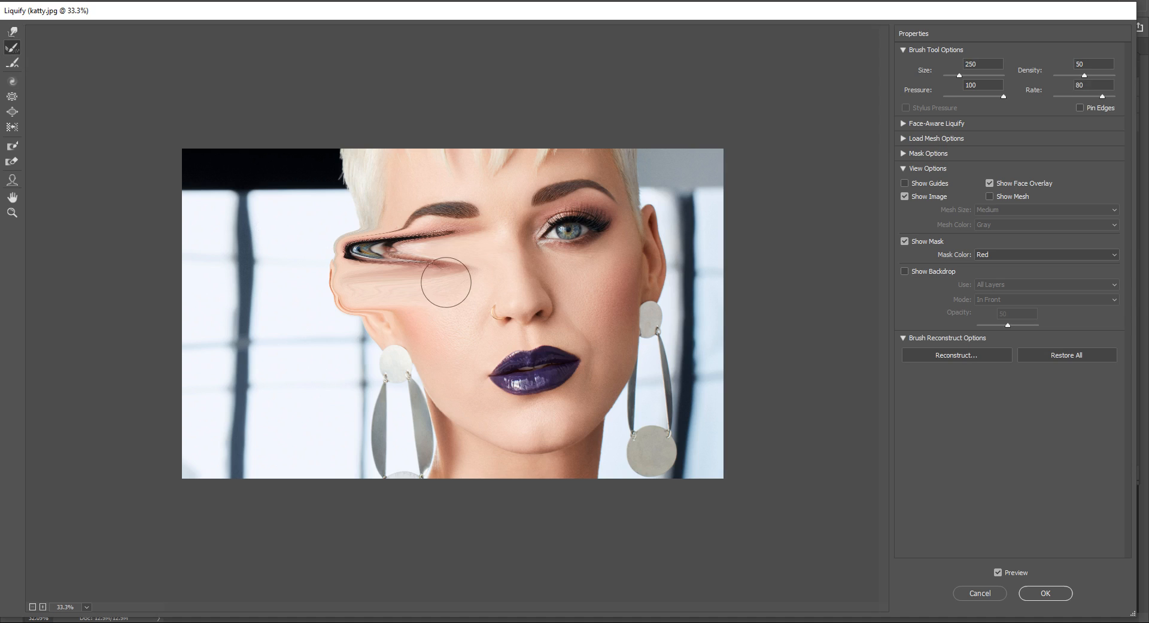
key("bracketright")
key("bracketright")
key("bracketright")
key("bracketright")
key("bracketright")
key("bracketright")
key("bracketright")
key("bracketright")
key("bracketright")
mouse_move(355, 288)
left_mouse_down()
mouse_move(320, 286)
mouse_move(319, 303)
mouse_move(329, 260)
mouse_move(340, 322)
mouse_move(361, 258)
mouse_move(392, 273)
mouse_move(495, 242)
mouse_move(376, 211)
mouse_move(352, 319)
mouse_move(466, 261)
mouse_move(416, 233)
mouse_move(499, 279)
mouse_move(403, 233)
mouse_move(449, 256)
left_mouse_up()
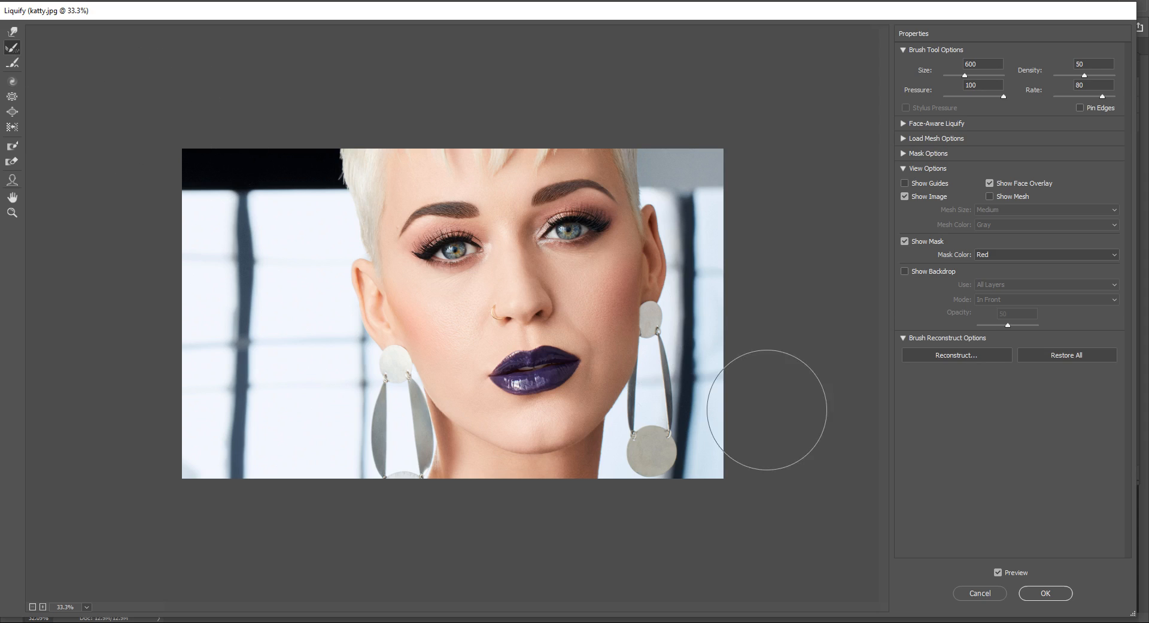
left_click(1066, 353)
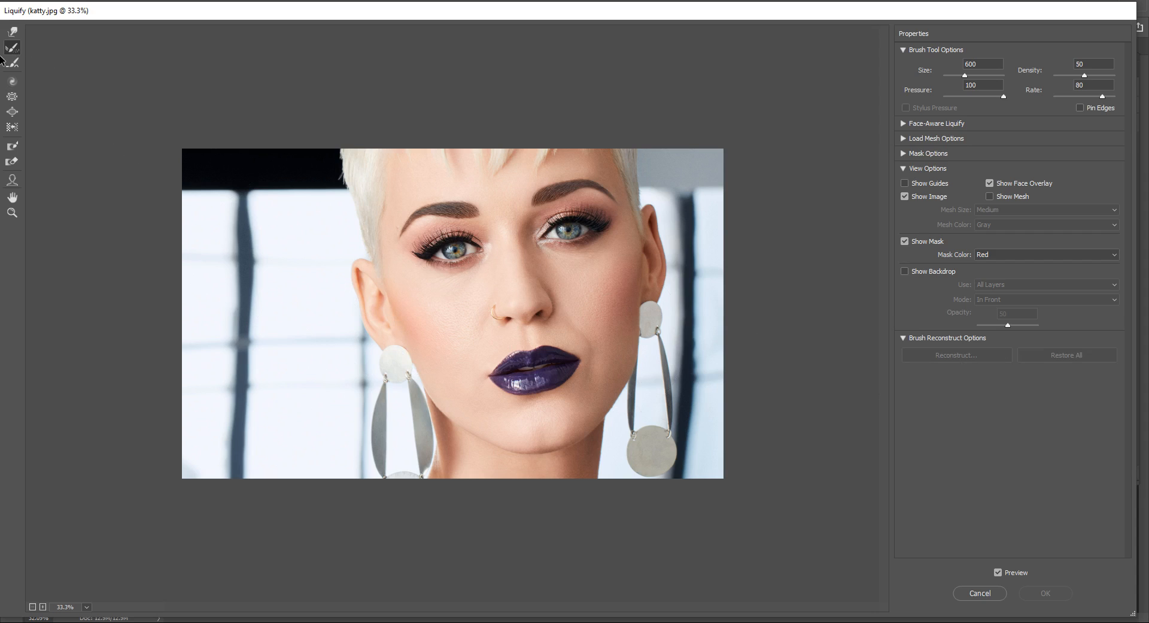
Stretch the eye sideways with Forward Warp and repair it with the Reconstruct tool, finishing by restoring everything
left_click(12, 31)
left_click_drag(469, 250, 392, 255)
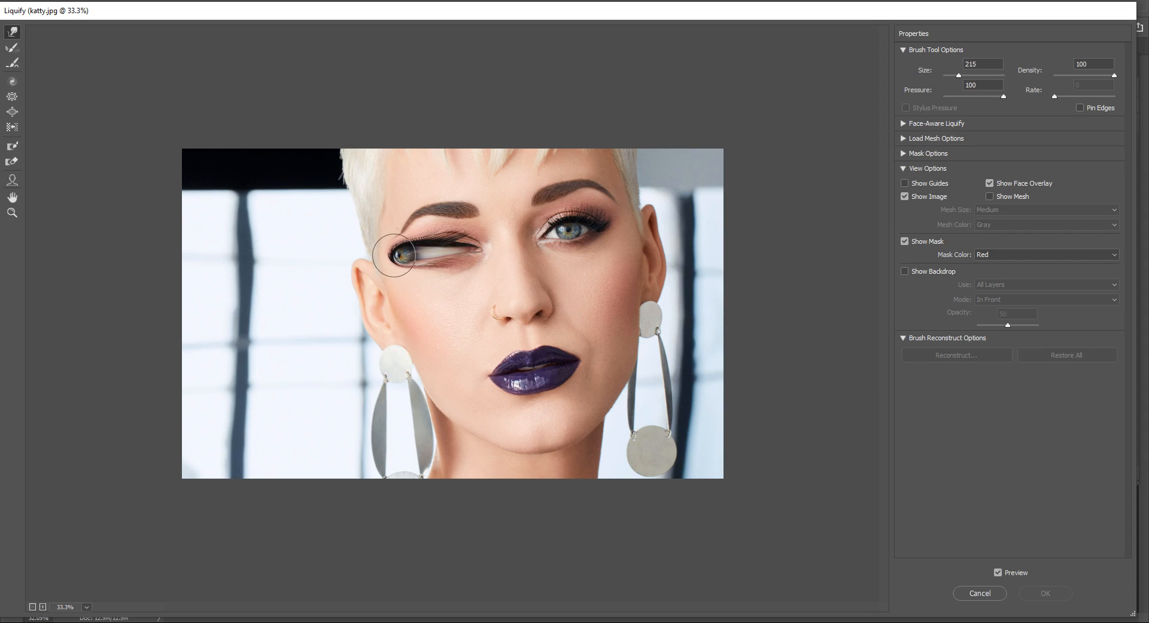
left_click(12, 48)
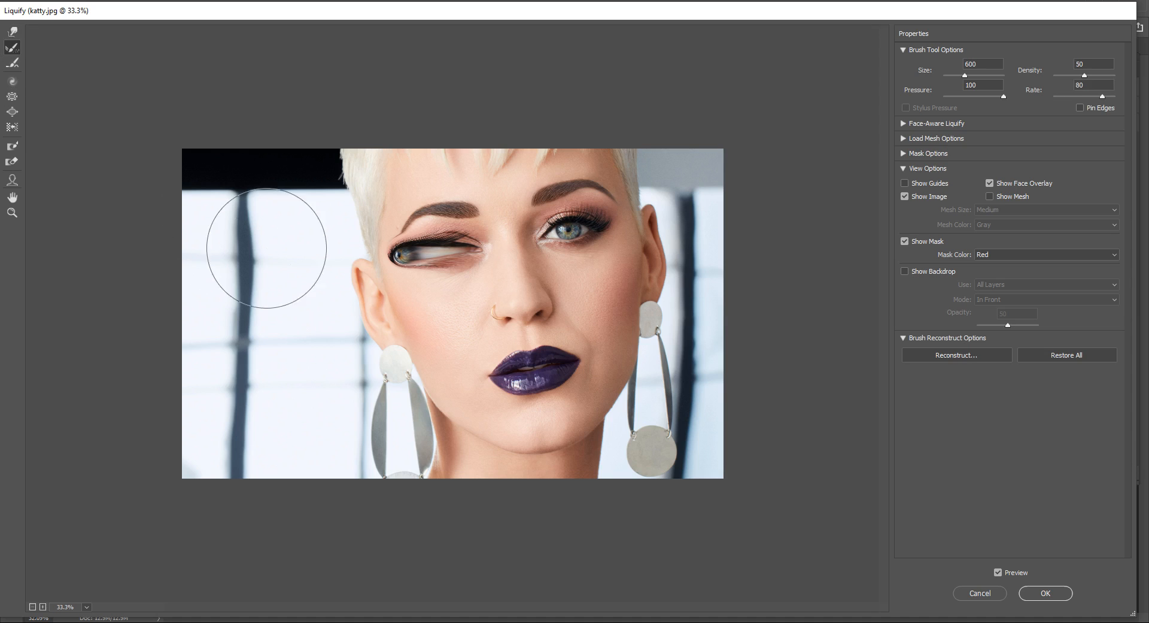
mouse_move(372, 280)
left_mouse_down()
mouse_move(512, 263)
mouse_move(497, 270)
mouse_move(368, 228)
mouse_move(501, 248)
left_mouse_up()
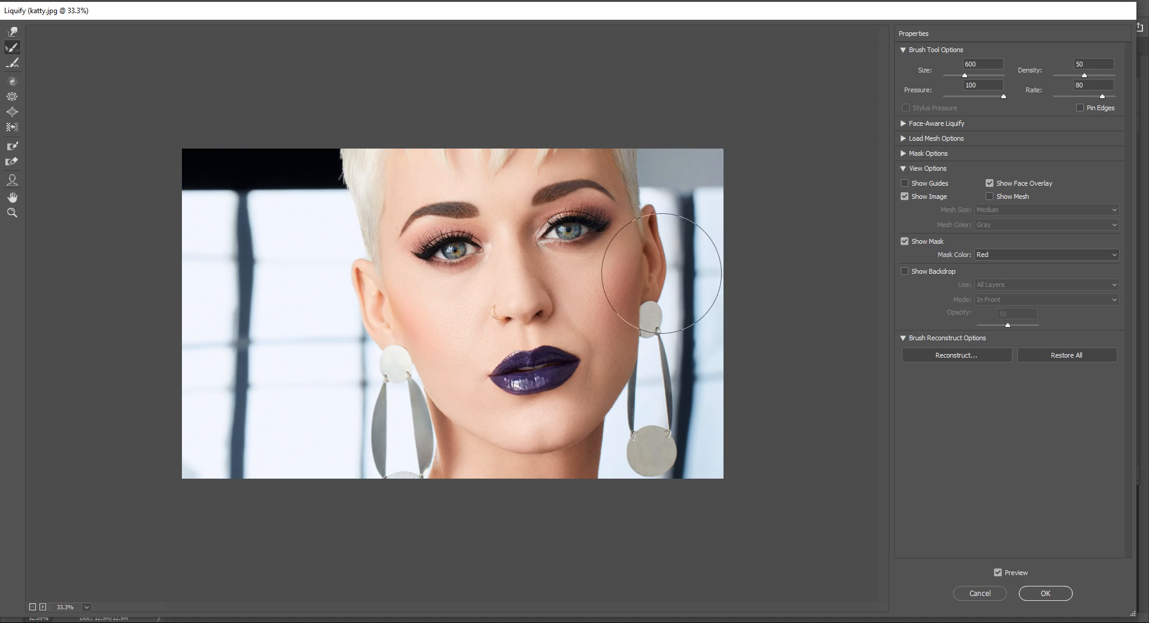
left_click(1061, 358)
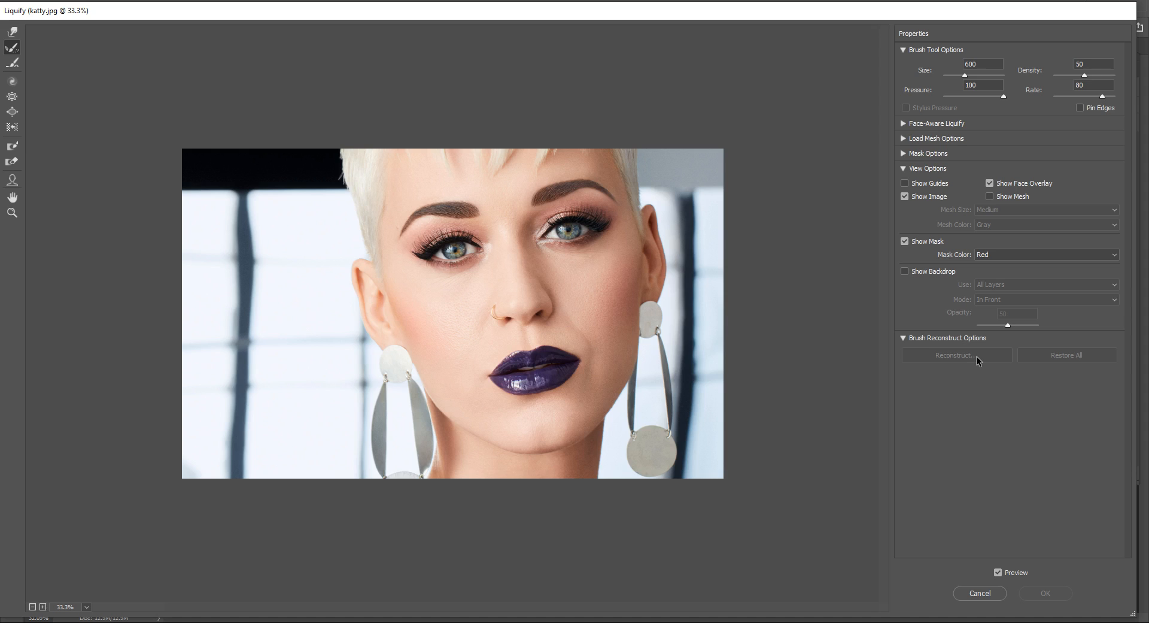
Distort the eye on the portrait's left side toward the temple with the Forward Warp tool
left_click(18, 64)
left_click(11, 30)
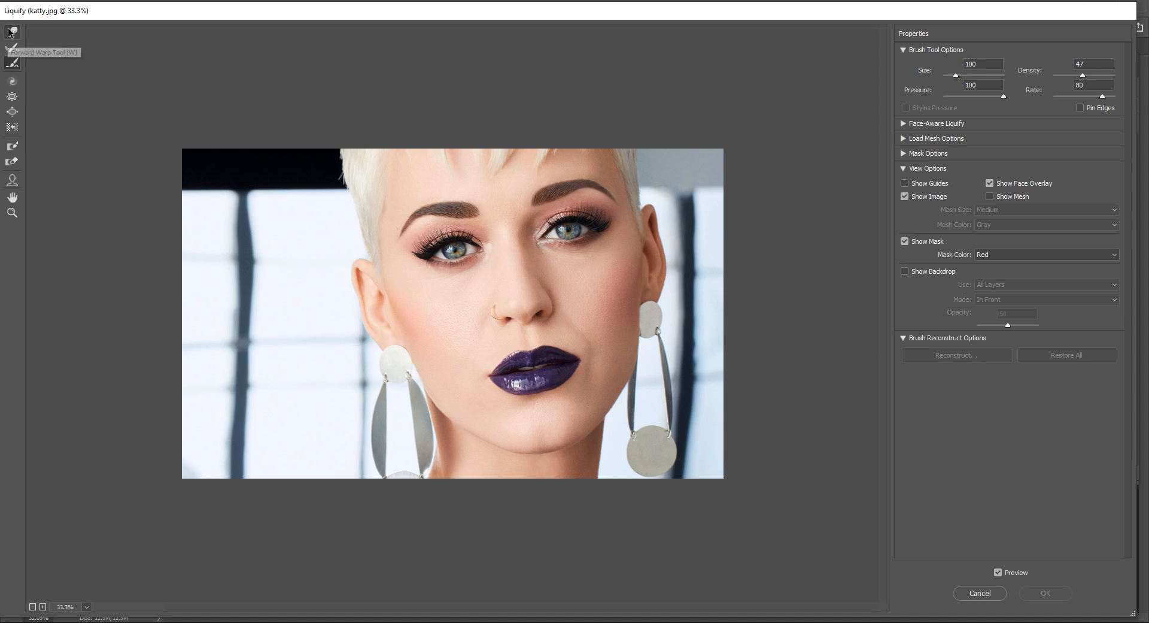
mouse_move(494, 249)
left_mouse_down()
mouse_move(353, 248)
mouse_move(459, 254)
left_mouse_up()
Soften the eye distortion with the Smooth tool, enlarging its brush to size 200, and restore the whole image
left_click(13, 63)
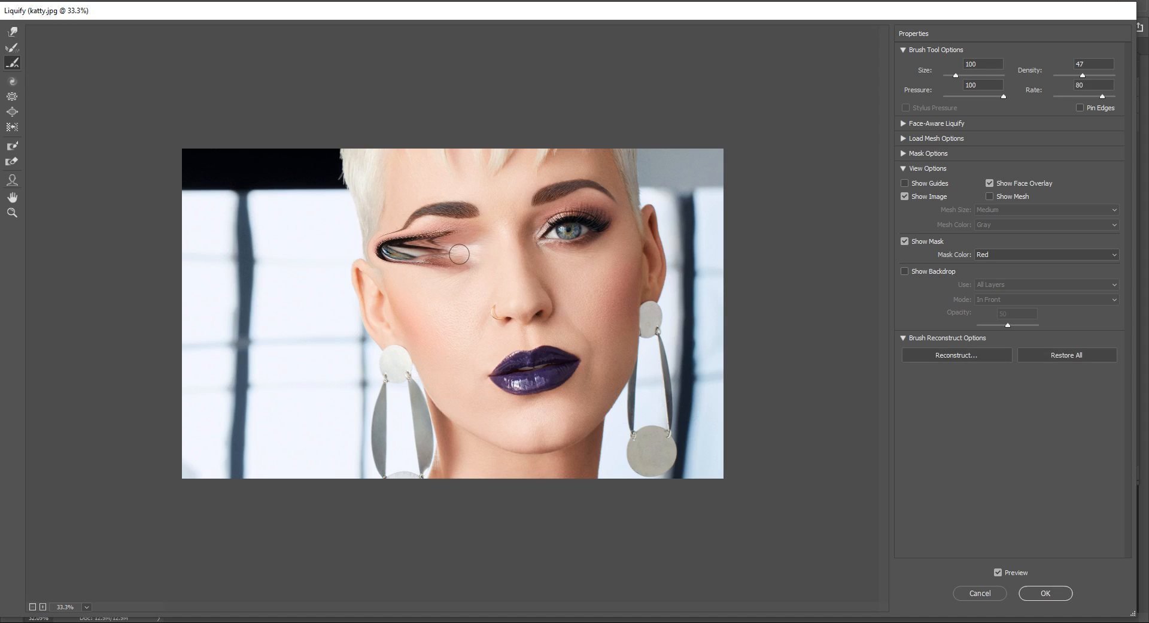
mouse_move(381, 249)
left_mouse_down()
mouse_move(454, 251)
mouse_move(373, 236)
mouse_move(455, 249)
mouse_move(341, 249)
mouse_move(464, 256)
left_mouse_up()
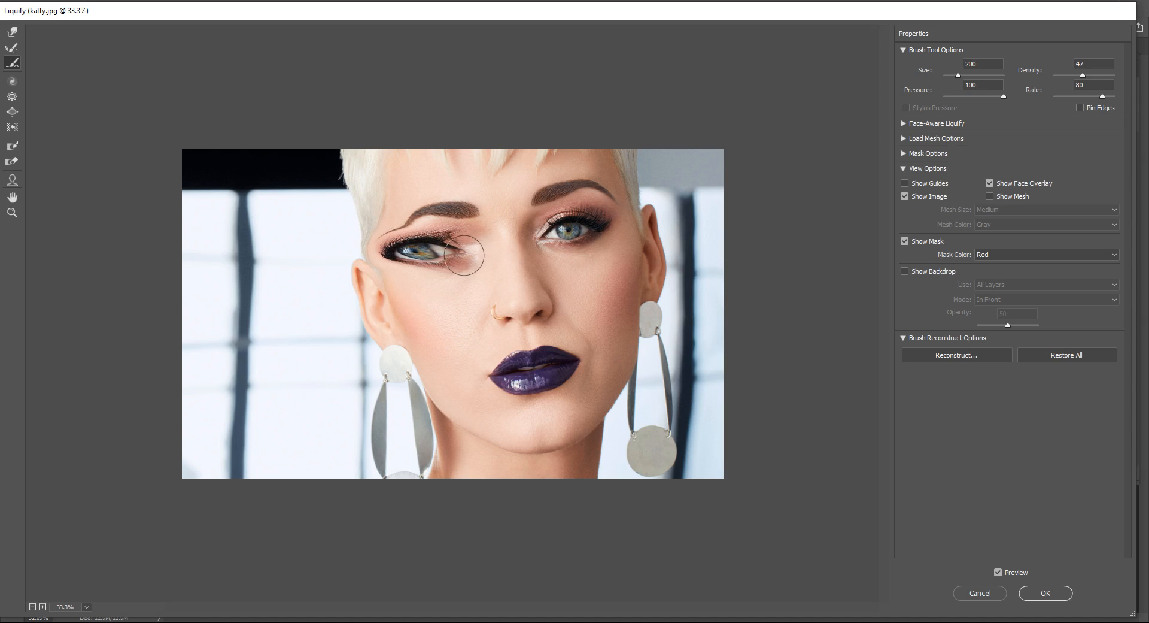
mouse_move(370, 258)
left_mouse_down()
mouse_move(459, 257)
mouse_move(368, 249)
mouse_move(440, 244)
mouse_move(373, 240)
mouse_move(456, 248)
mouse_move(366, 243)
mouse_move(444, 243)
mouse_move(358, 242)
mouse_move(437, 242)
mouse_move(345, 252)
mouse_move(432, 254)
mouse_move(349, 248)
mouse_move(412, 246)
mouse_move(377, 250)
left_mouse_up()
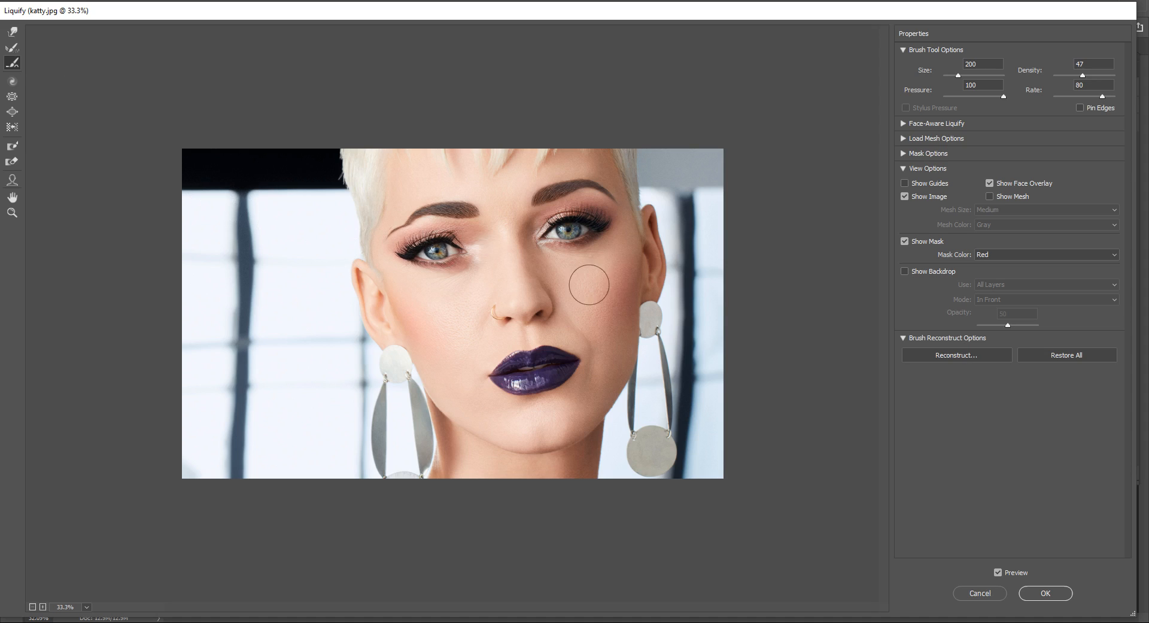
left_click(1047, 358)
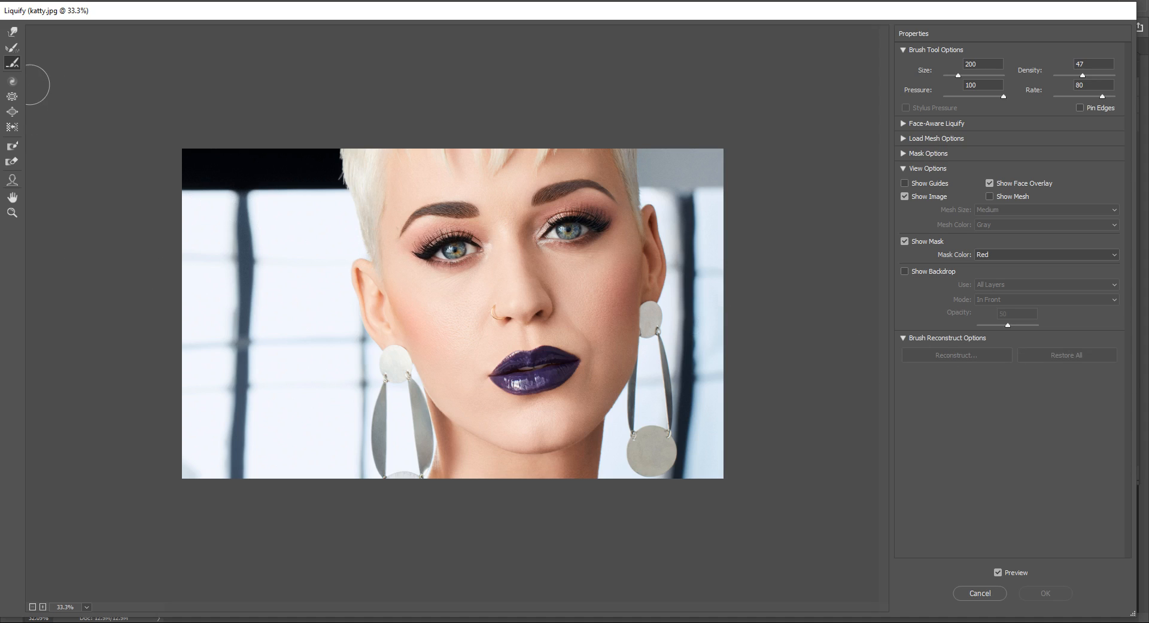
Twirl the whole face with the Twirl Clockwise tool at brush size 2700, centred on the forehead
left_click(9, 78)
key("bracketright")
key("bracketright")
key("bracketright")
key("bracketright")
key("bracketright")
key("bracketright")
key("bracketright")
key("bracketright")
key("bracketright")
key("bracketright")
key("bracketright")
key("bracketright")
key("bracketright")
key("bracketright")
key("bracketright")
key("bracketright")
key("bracketright")
key("bracketright")
key("bracketright")
key("bracketright")
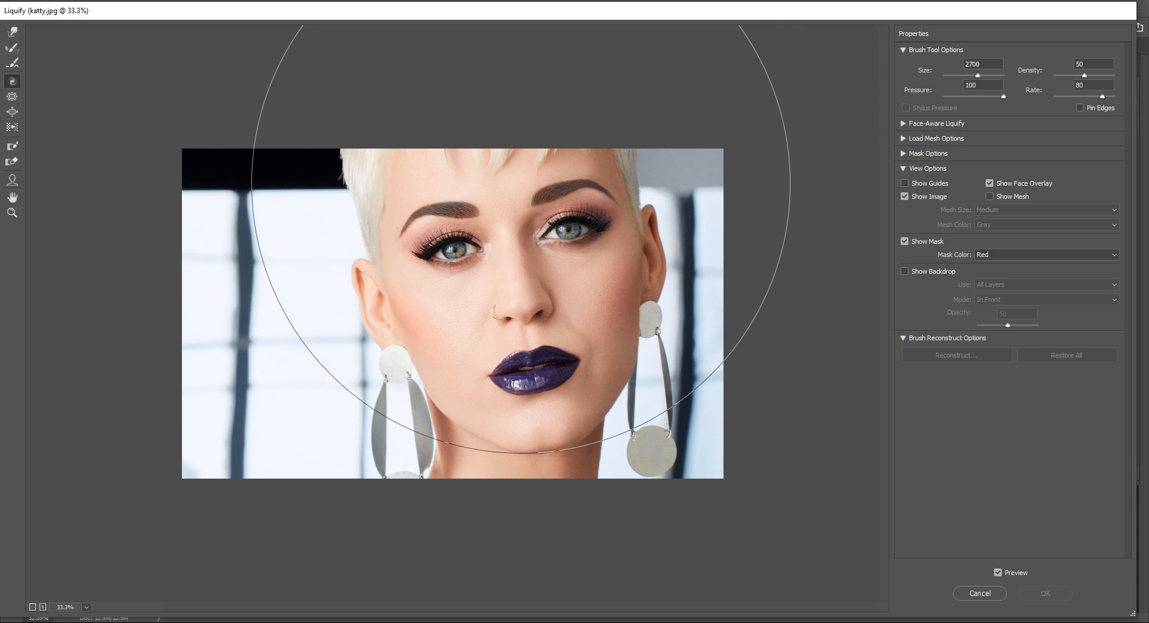
left_click_drag(521, 184, 520, 184)
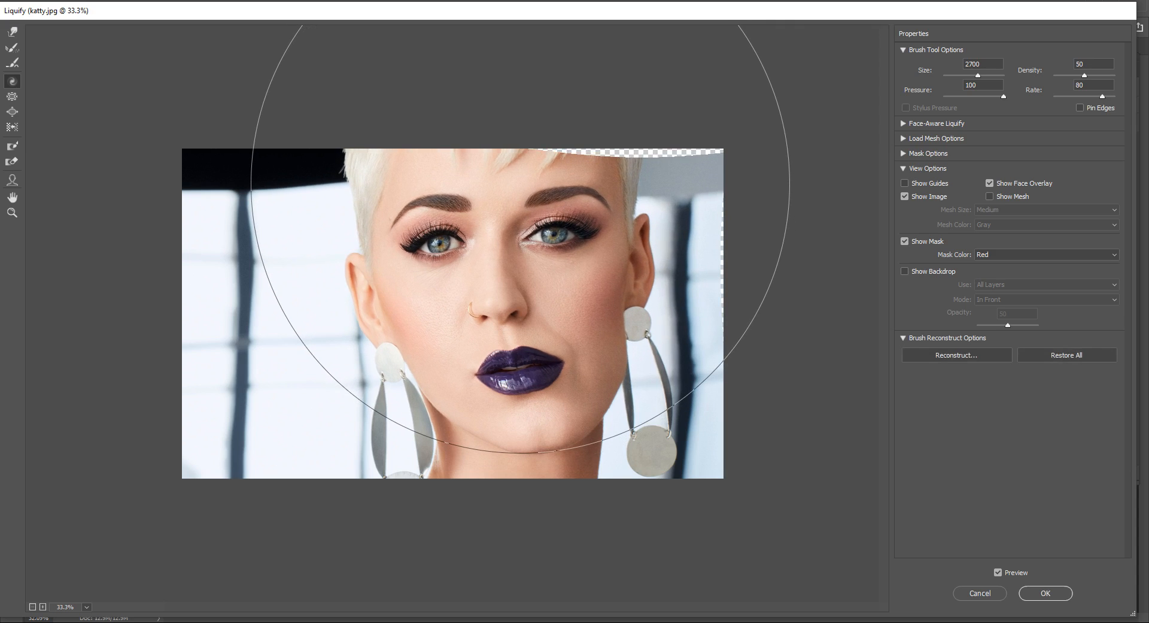
Undo the face twirl, twirl the face again from the forehead at brush size 2700, and undo that as well
key("ctrl+z")
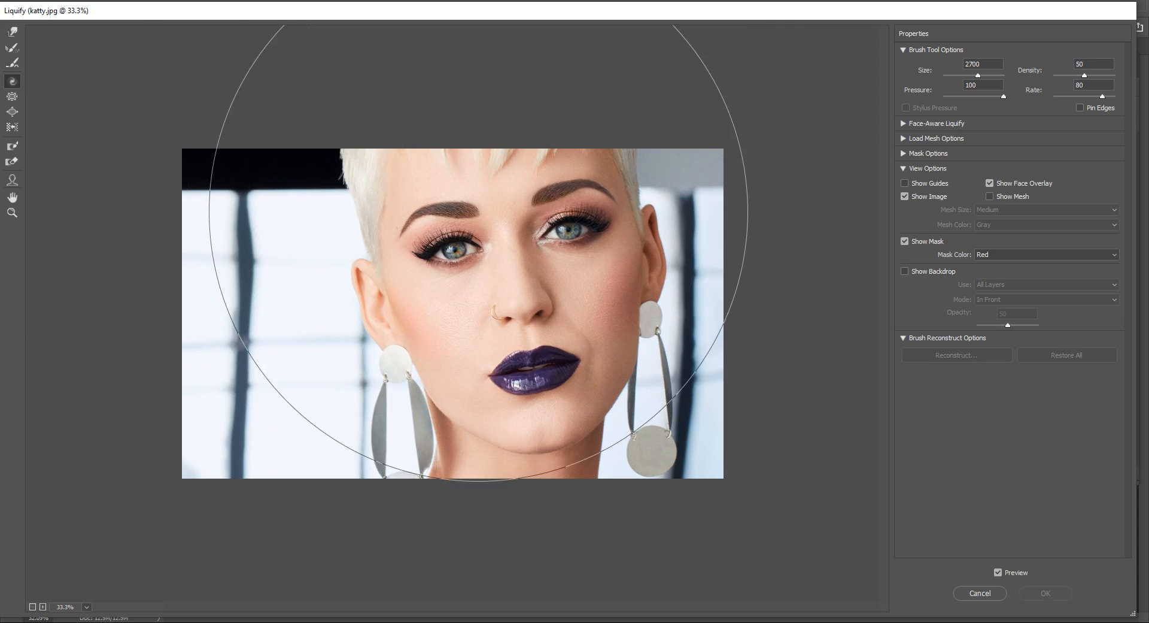
left_click_drag(518, 186, 521, 185)
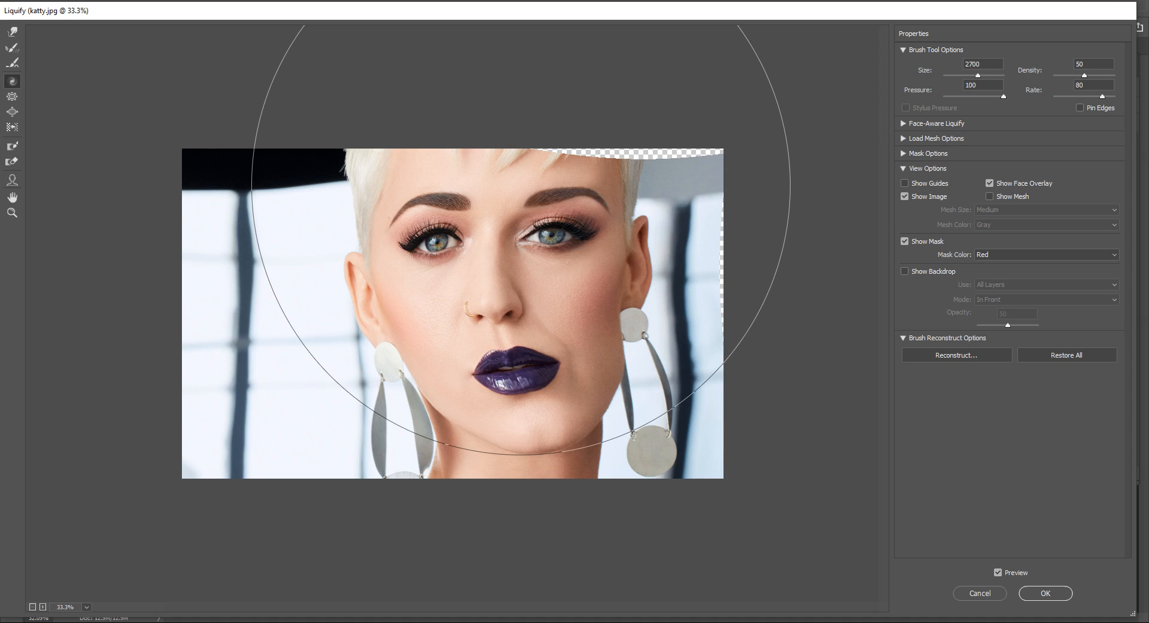
left_click_drag(521, 185, 521, 185)
key("ctrl+alt+z")
key("ctrl+alt+z")
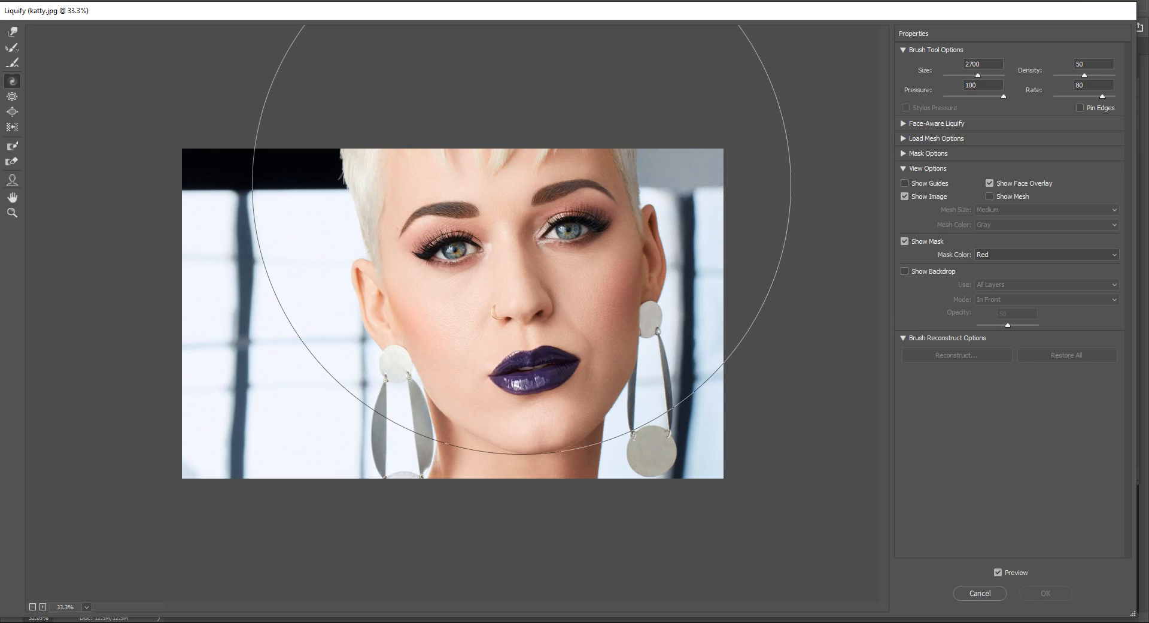
Shrink the eye on the portrait's left side with the Pucker tool at brush size 200, and reduce the brush to 125
left_click(11, 100)
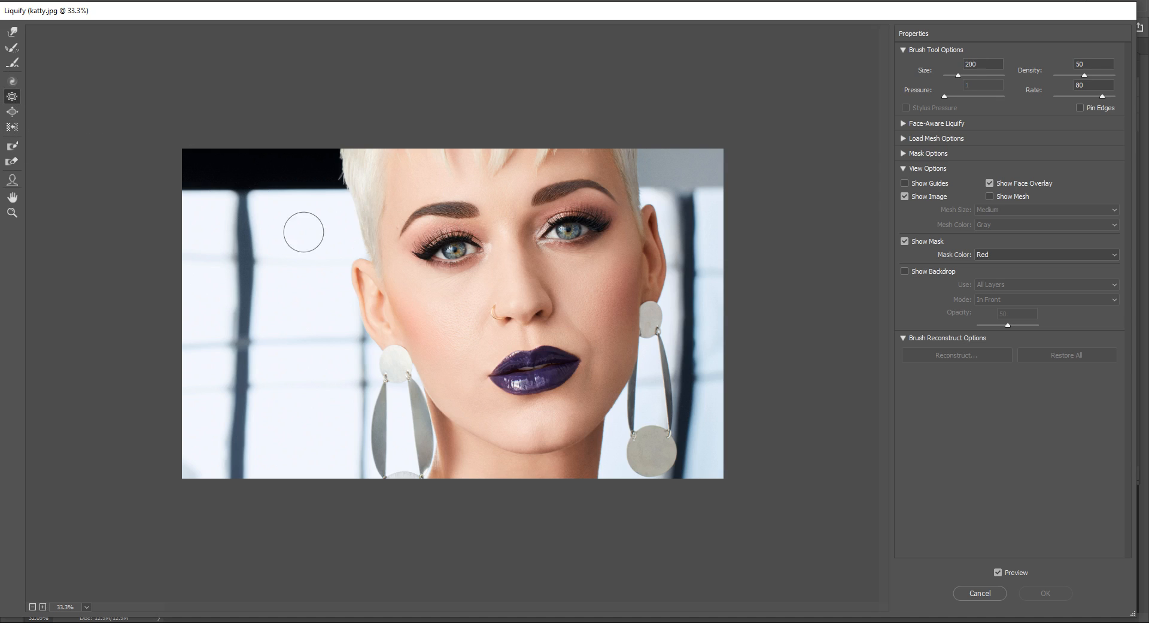
left_click(455, 254)
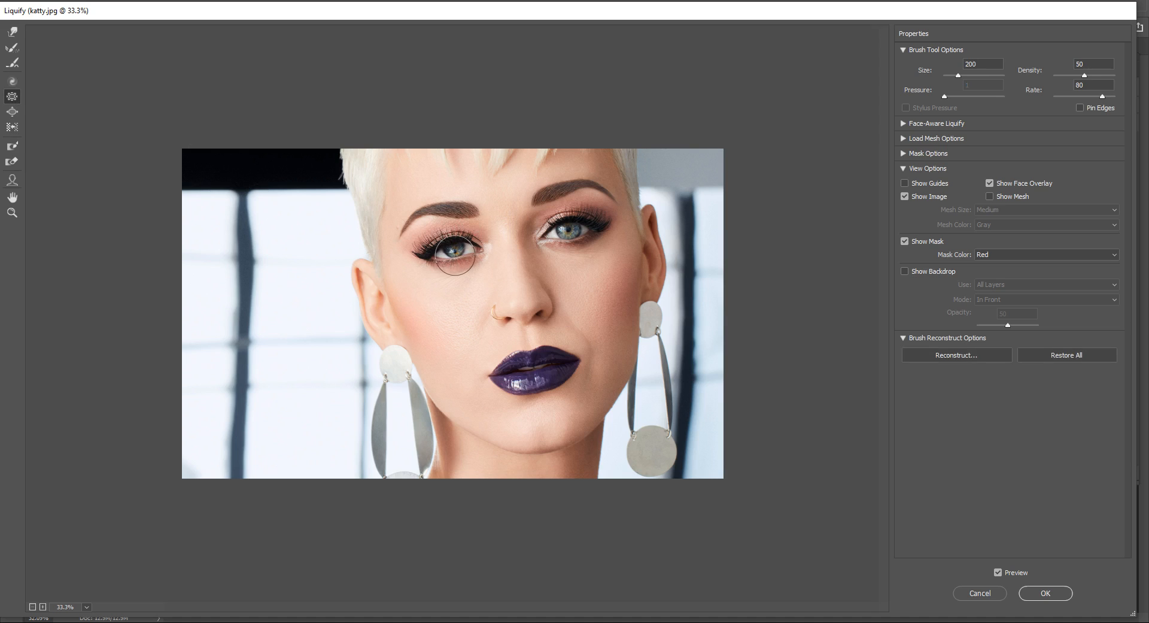
key("bracketleft")
Enlarge the eye on the portrait's left side with the Bloat tool at brush size 500
left_click(12, 111)
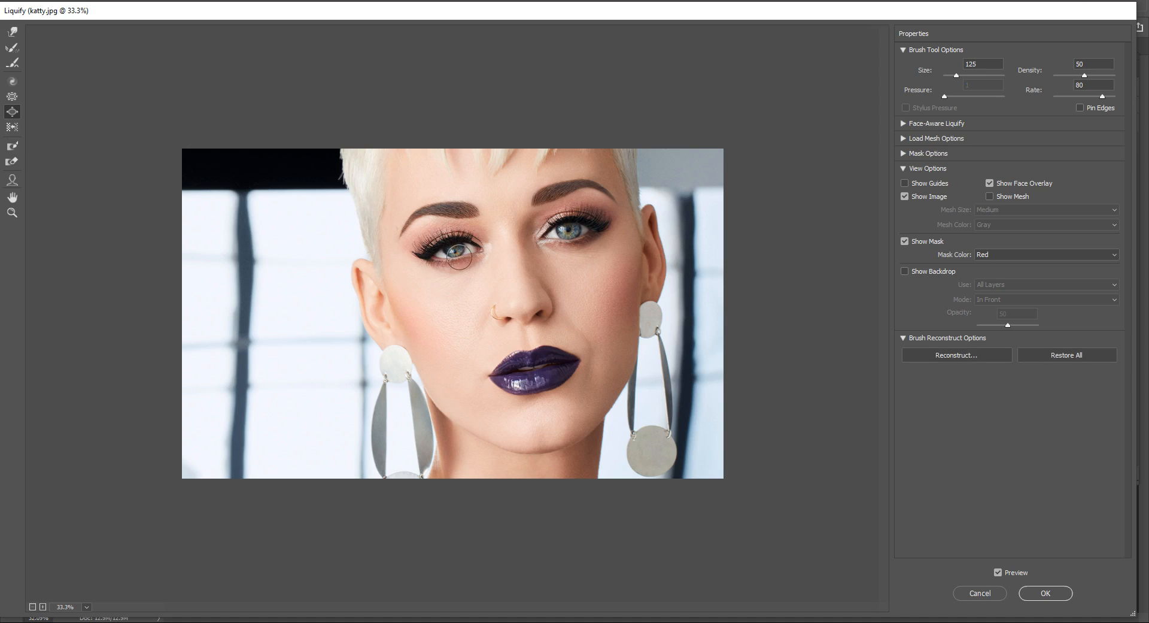
key("bracketright")
key("bracketright")
key("bracketright")
key("bracketright")
key("bracketright")
key("bracketright")
key("bracketright")
key("bracketright")
left_click(458, 251)
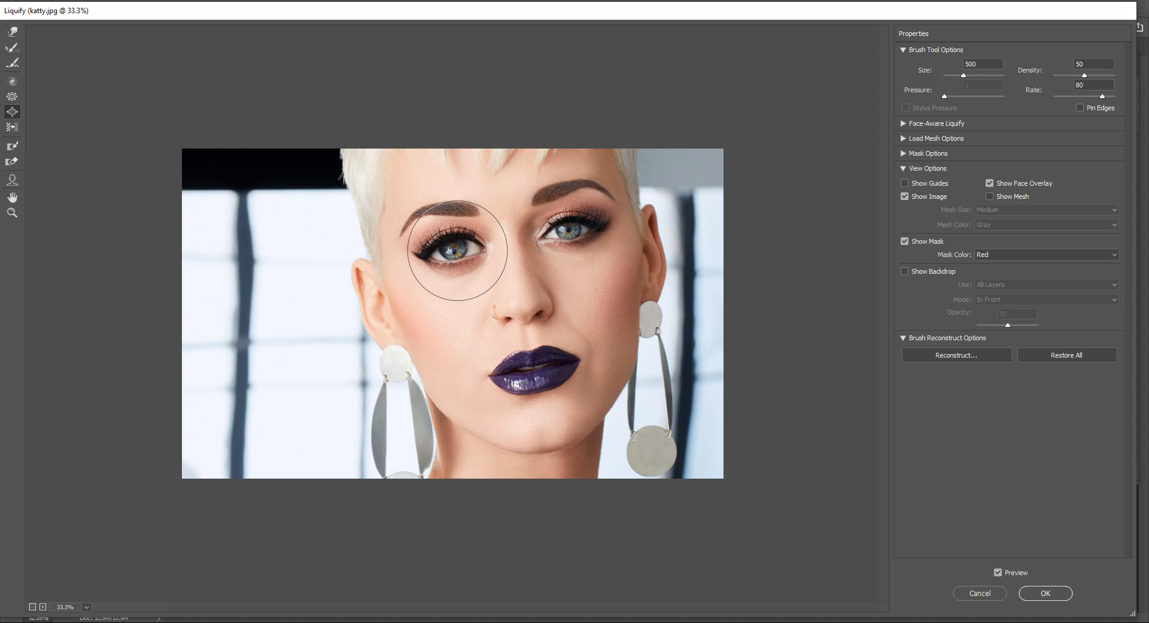
key("alt+space")
left_click(450, 252)
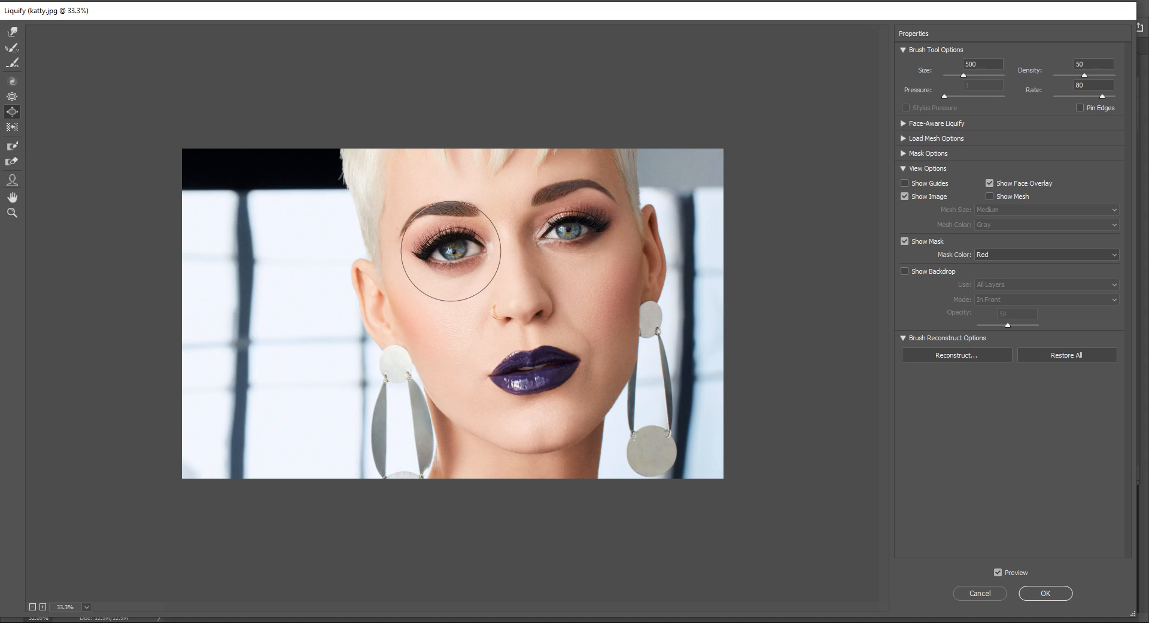
left_click_drag(449, 252, 450, 251)
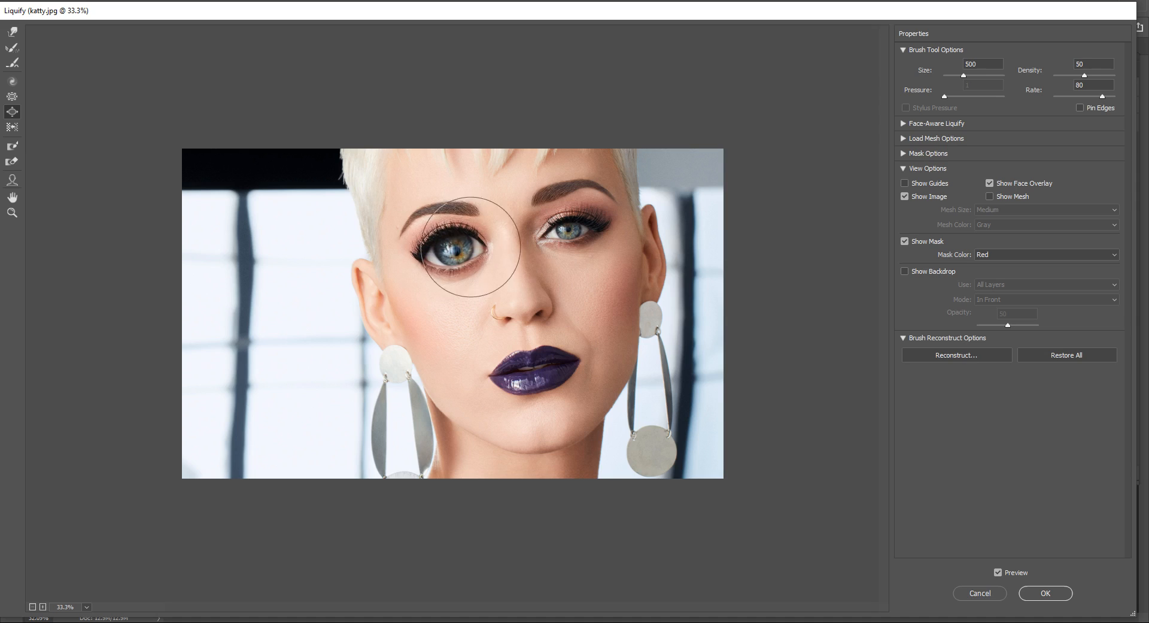
Enlarge the eye on the portrait's right side and the nose with the Bloat tool
left_click_drag(568, 226, 567, 233)
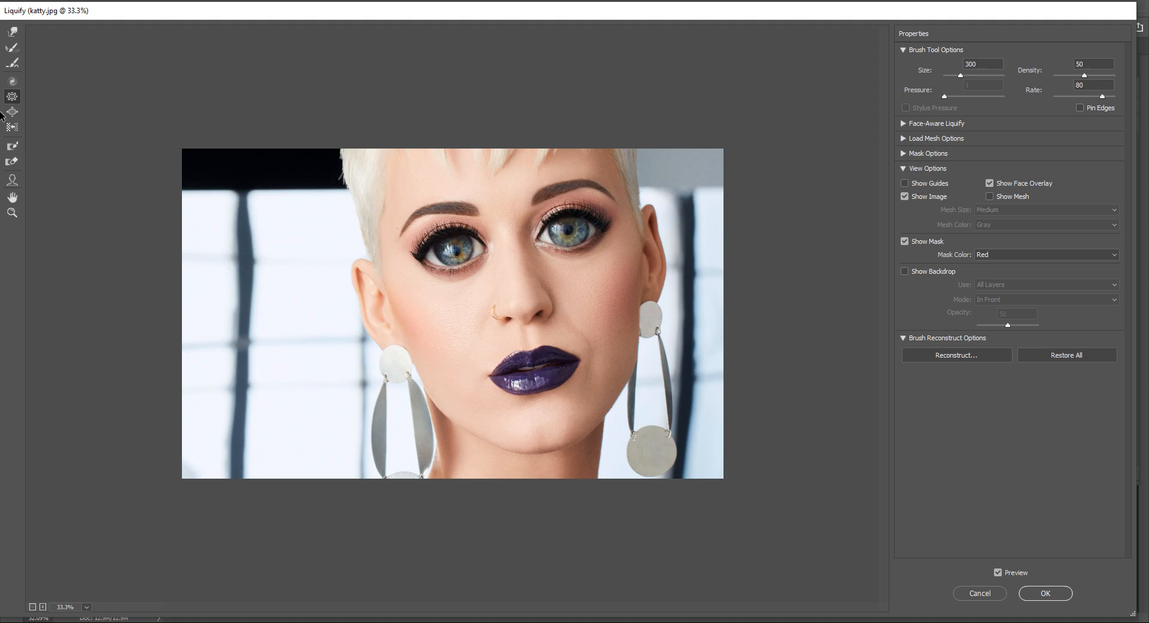
left_click(12, 111)
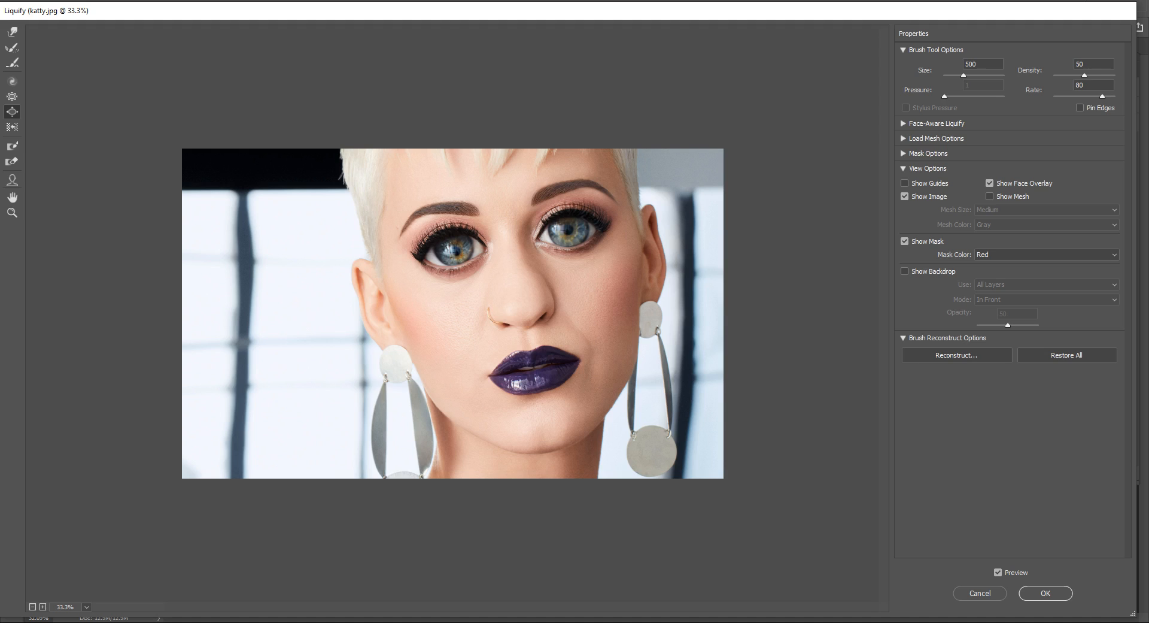
key("Return")
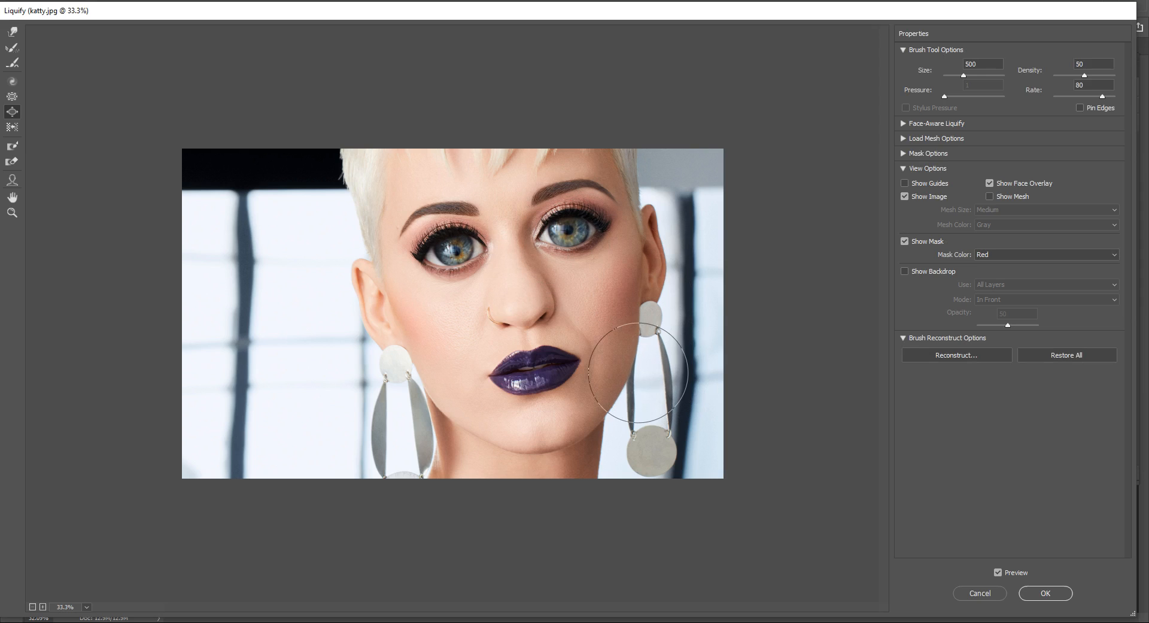
Push the jaw and earrings inward on both sides of the face with the Forward Warp tool at brush size 600
left_click(13, 35)
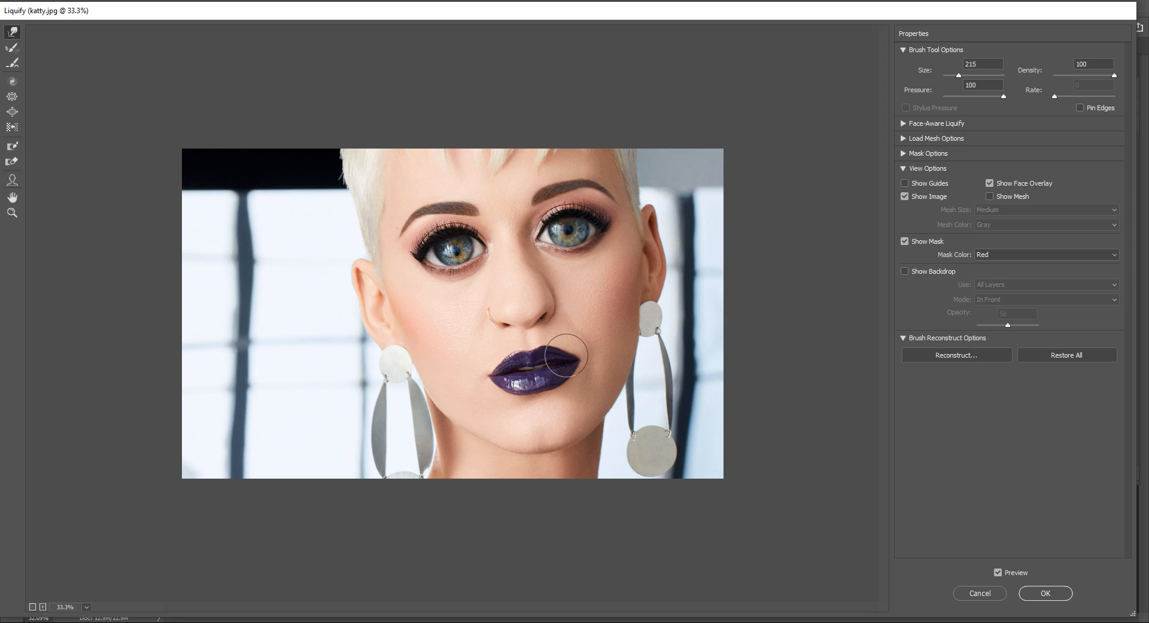
key("bracketright")
key("bracketright")
key("bracketright")
key("bracketright")
key("bracketright")
key("bracketright")
key("bracketright")
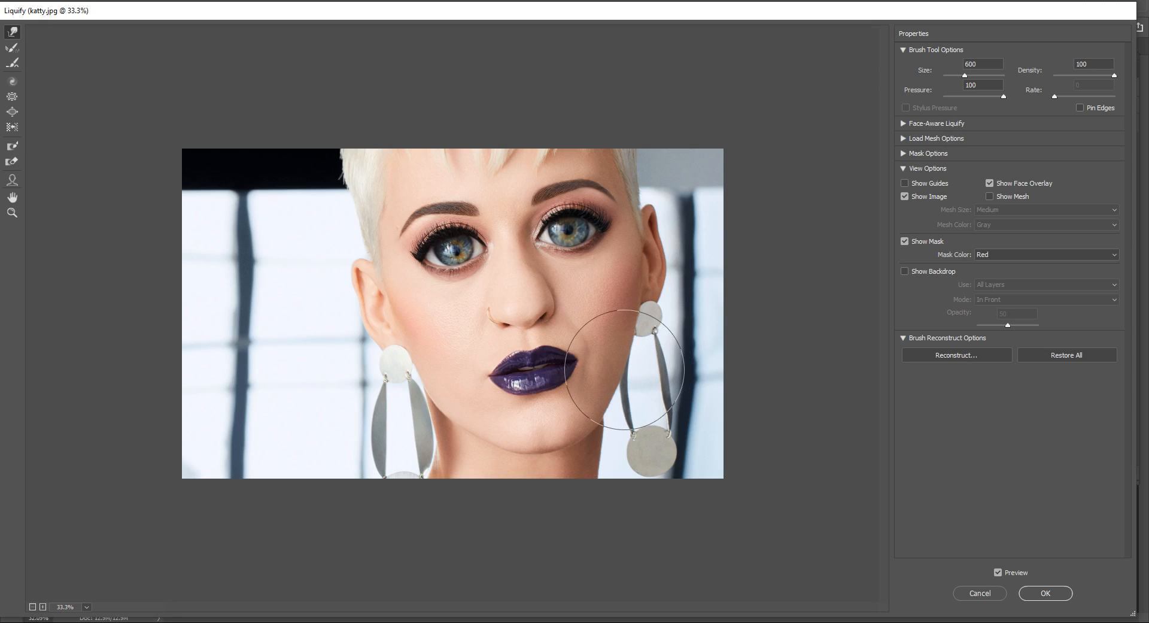
left_click_drag(398, 398, 423, 385)
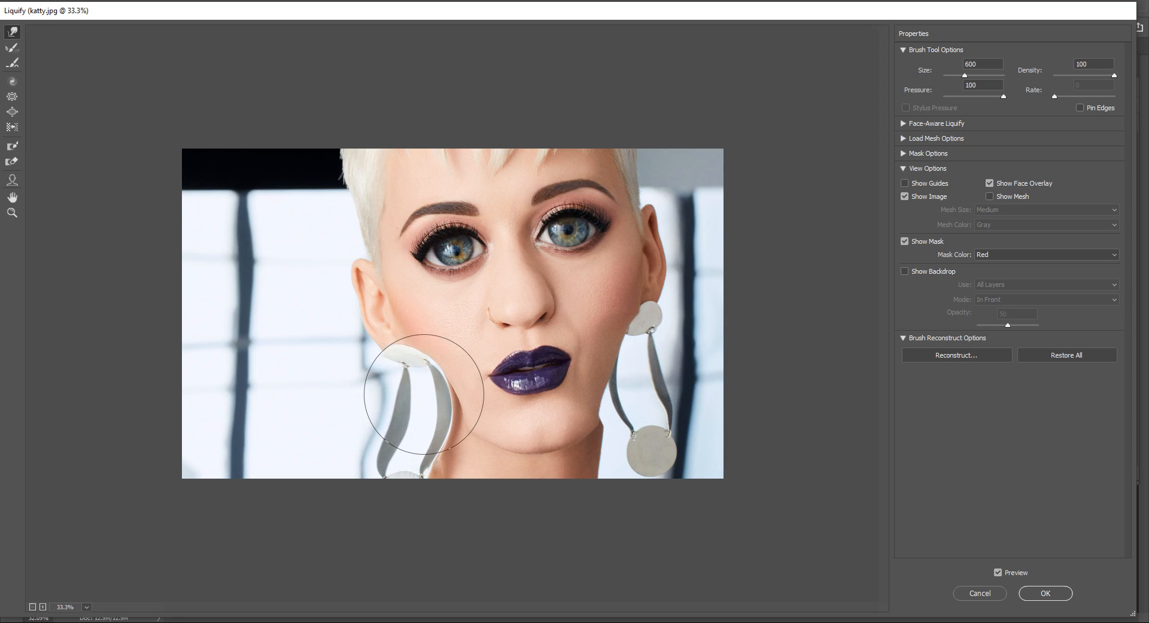
key("ctrl+z")
Shrink the lips with the Pucker tool at brush size 700
left_click(12, 97)
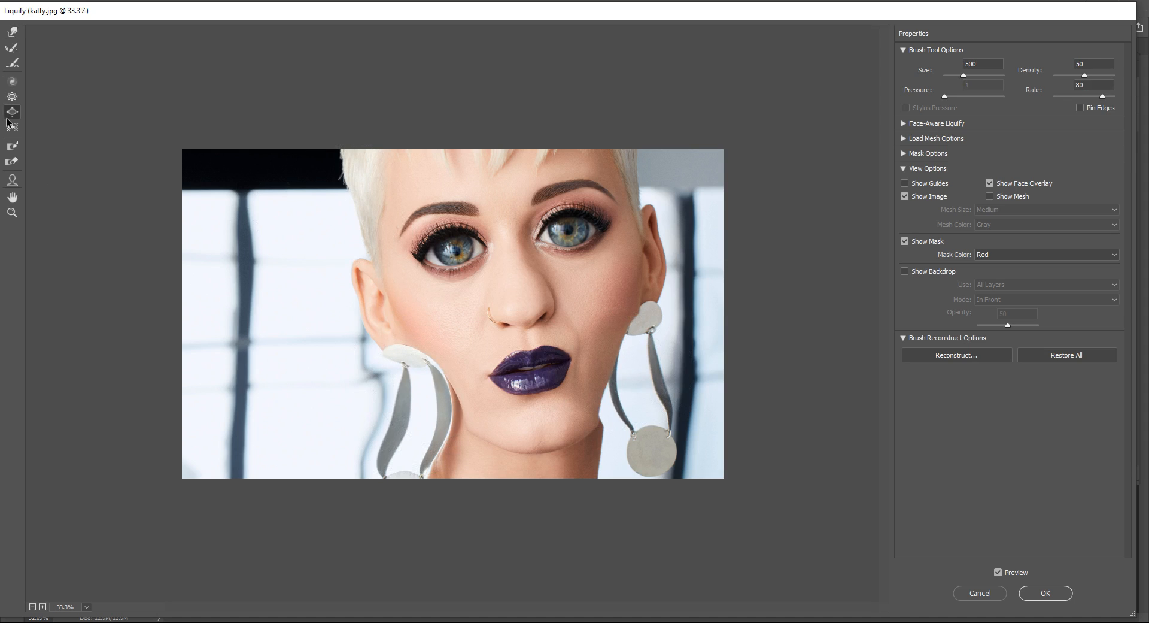
key("bracketright")
key("bracketright")
key("bracketright")
key("bracketright")
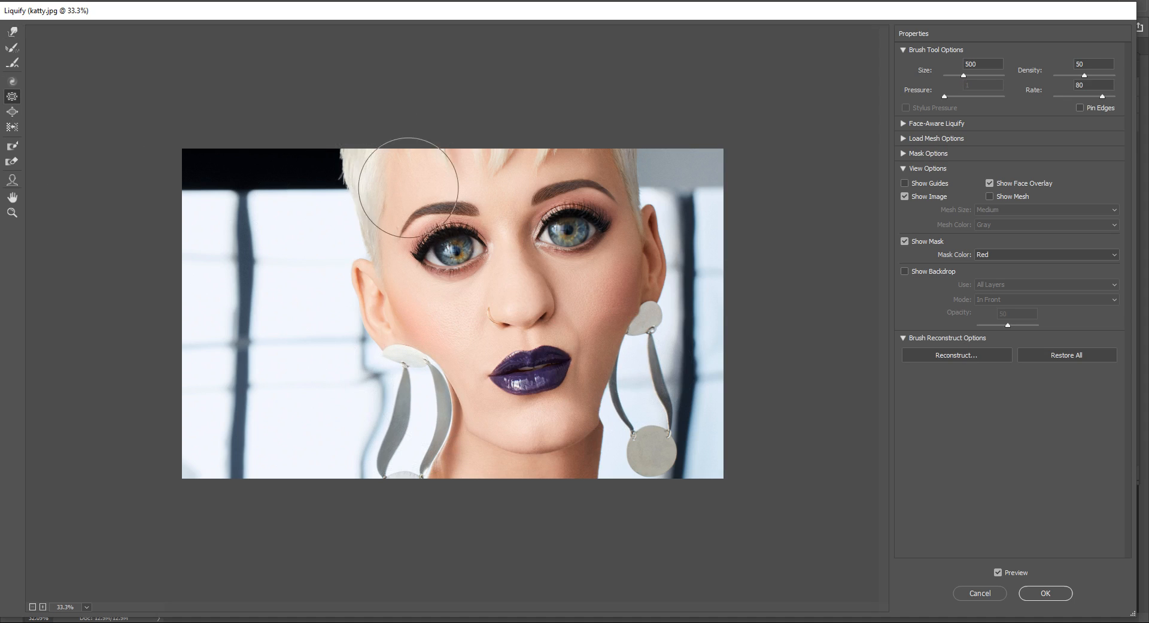
mouse_move(531, 372)
left_mouse_down()
mouse_move(515, 376)
mouse_move(506, 362)
mouse_move(511, 331)
left_mouse_up()
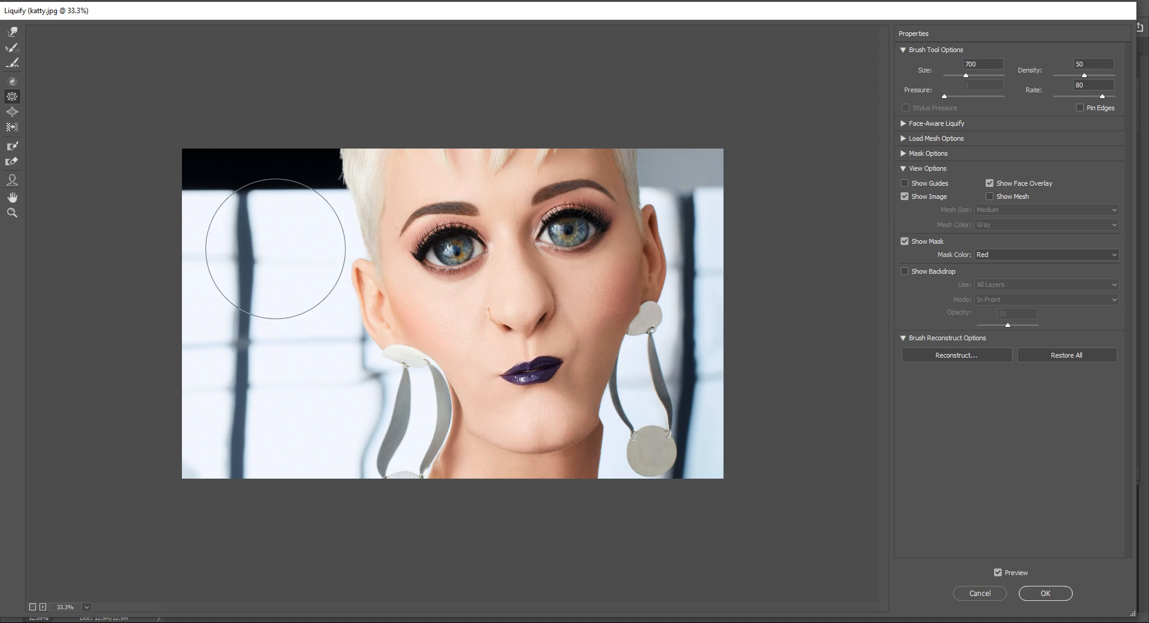
left_click(12, 113)
key("bracketleft")
key("bracketleft")
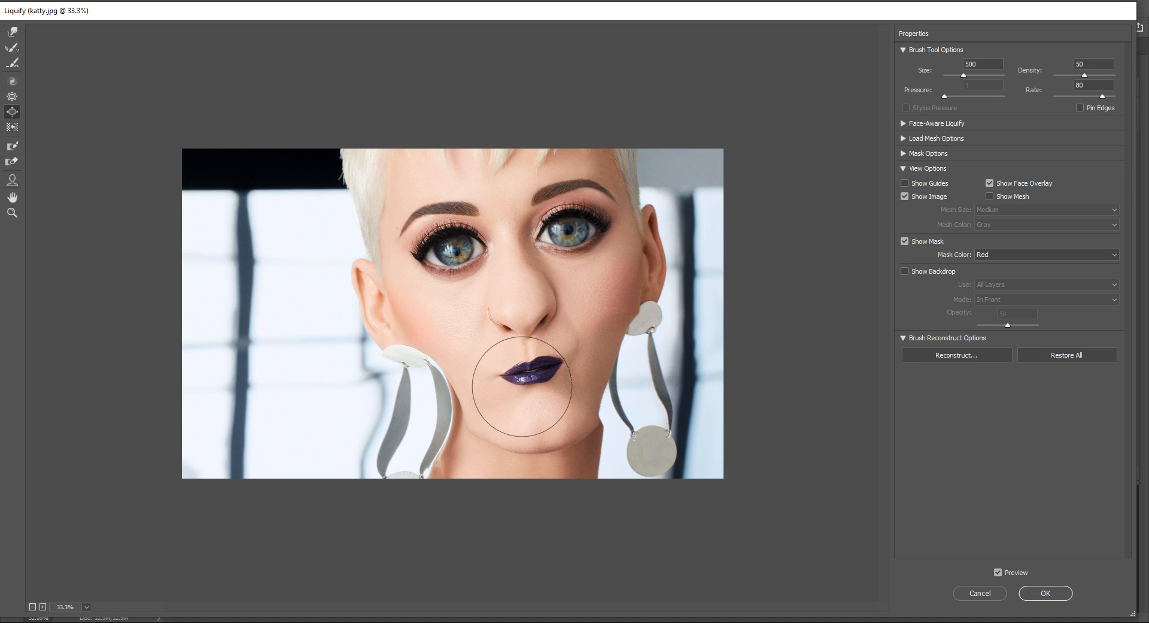
Distort the eye and eyebrow on the portrait's left side with the Push Left tool at brush size 100, and restore the whole image
left_click(12, 127)
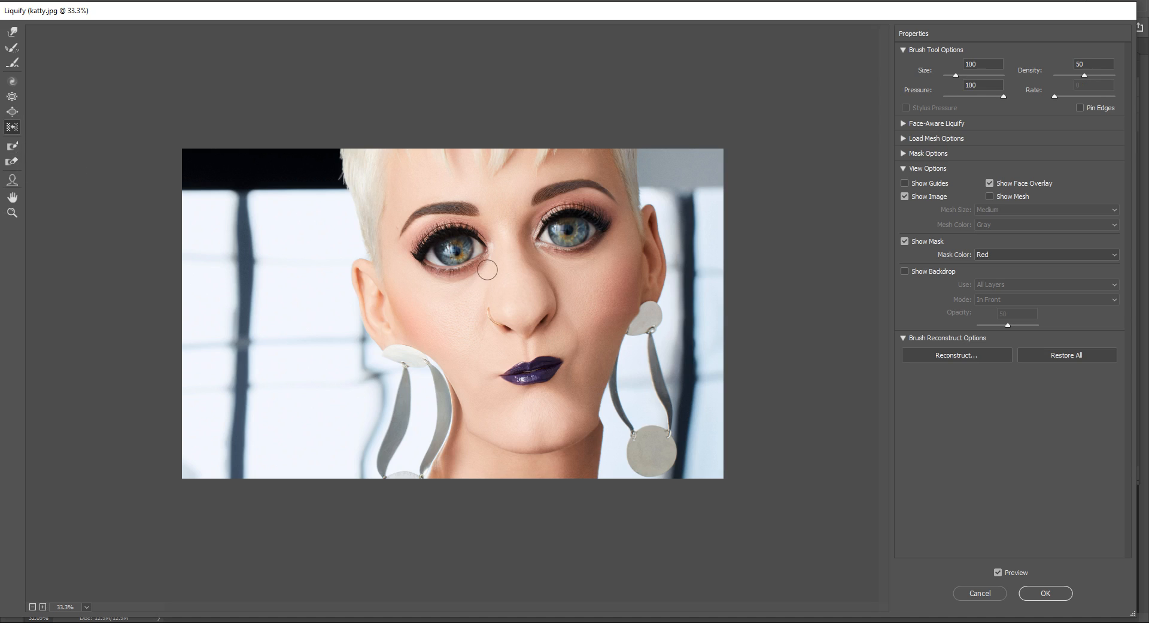
mouse_move(428, 263)
left_mouse_down()
mouse_move(480, 267)
mouse_move(477, 221)
left_mouse_up()
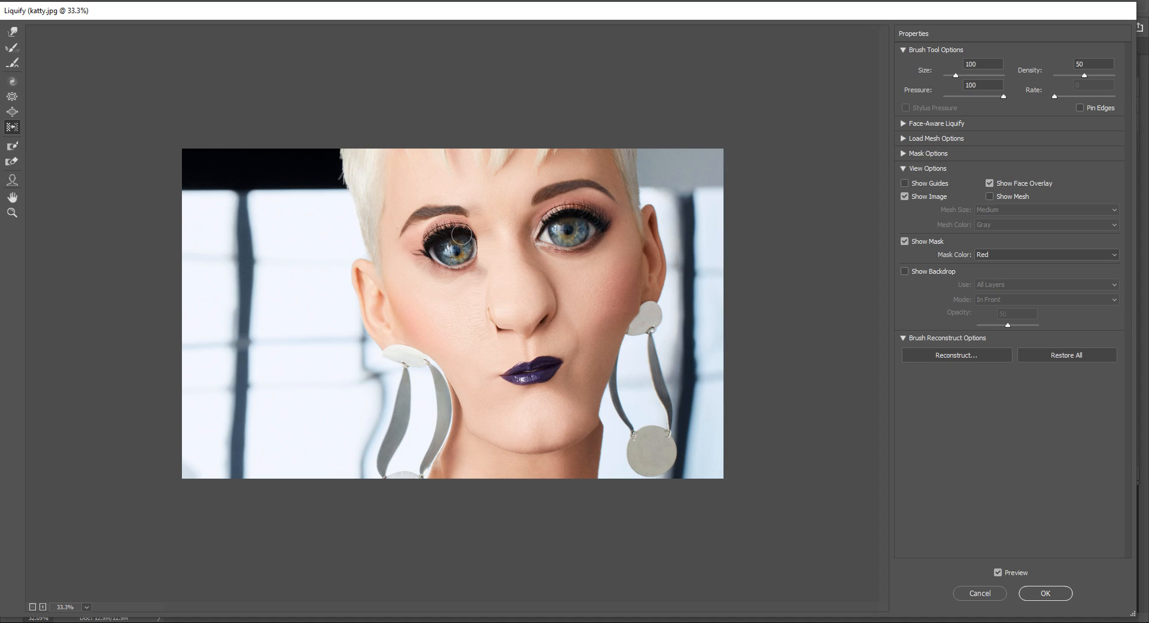
left_click_drag(461, 235, 426, 116)
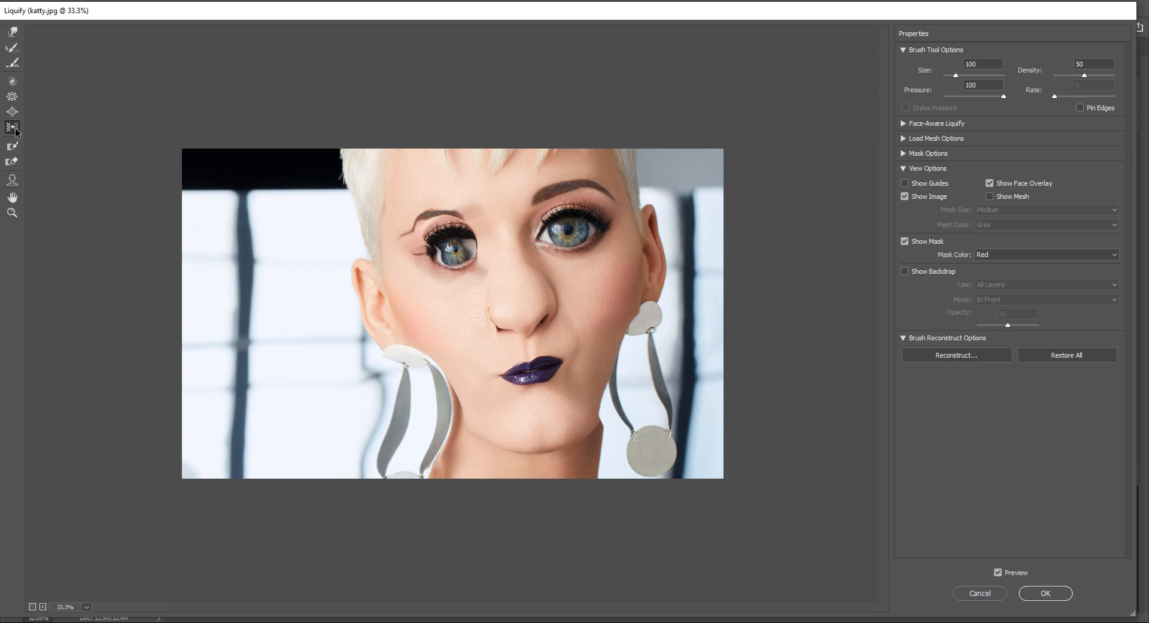
key("ctrl+alt+z")
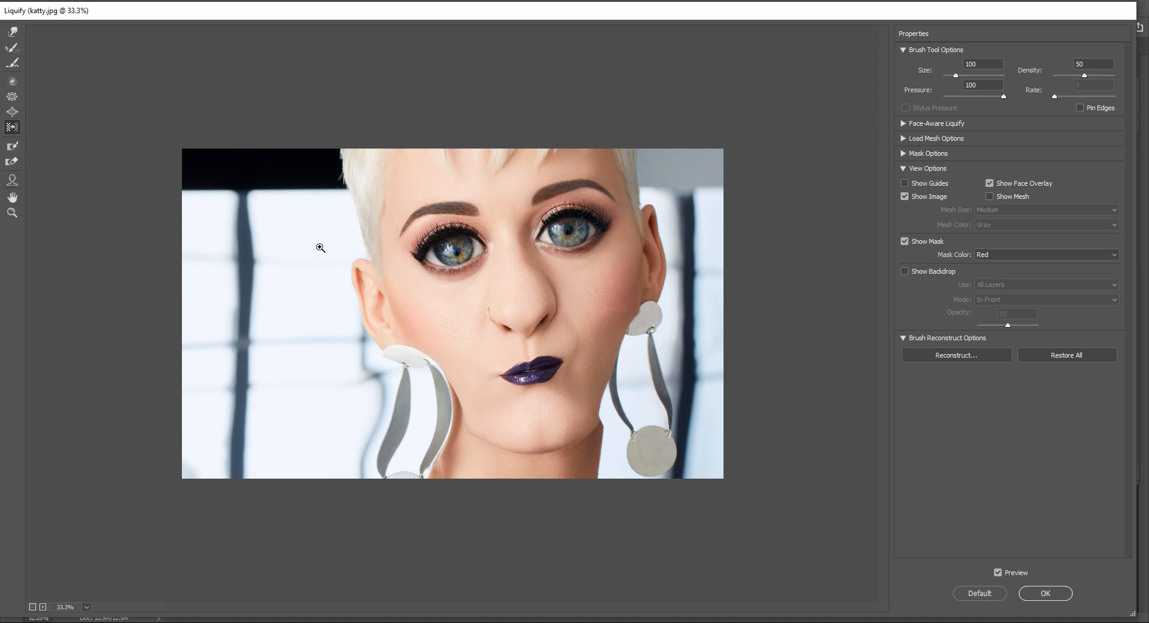
left_click(1097, 359)
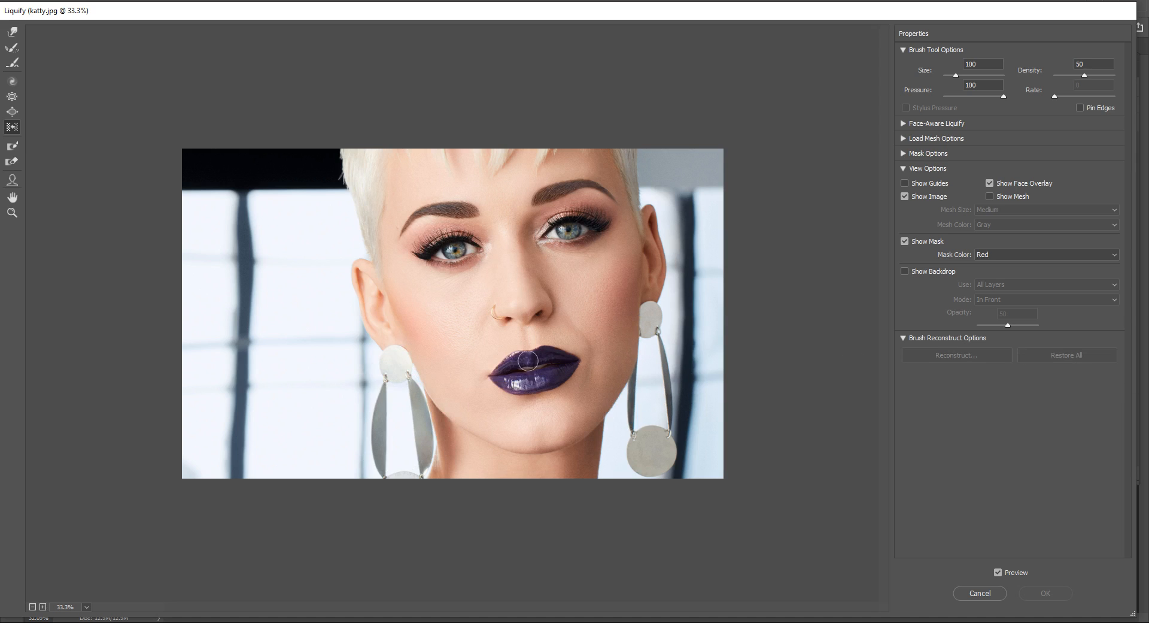
Push the portrait's left face edge outward with an upward Push Left stroke at brush size 400, and back inward with a downward stroke
key("bracketright")
key("bracketright")
key("bracketright")
key("bracketright")
left_click_drag(372, 353, 356, 174)
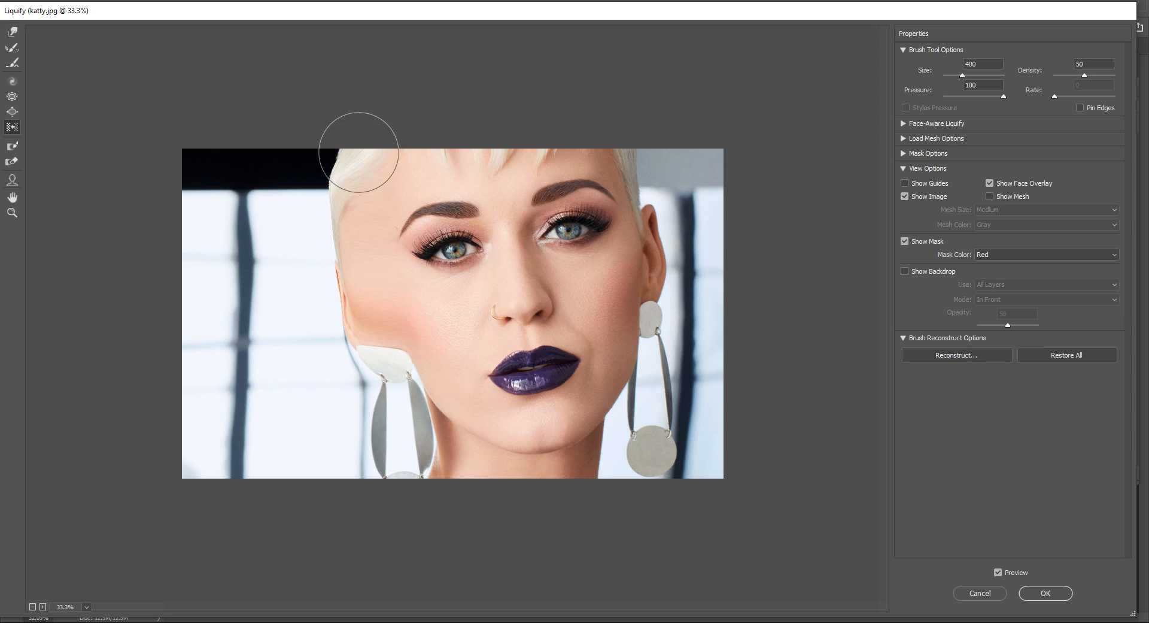
mouse_move(356, 146)
left_mouse_down()
mouse_move(349, 232)
mouse_move(387, 437)
left_mouse_up()
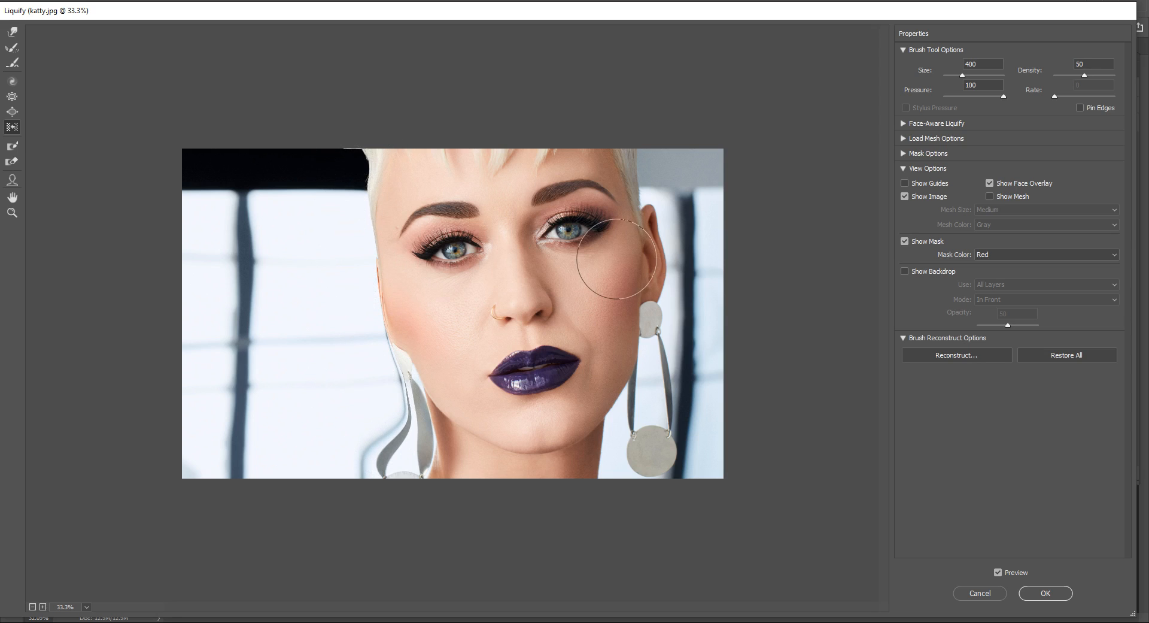
Push the portrait's right face edge outward with downward Push Left strokes and inward with upward ones, and restore the whole image
left_click_drag(638, 150, 641, 413)
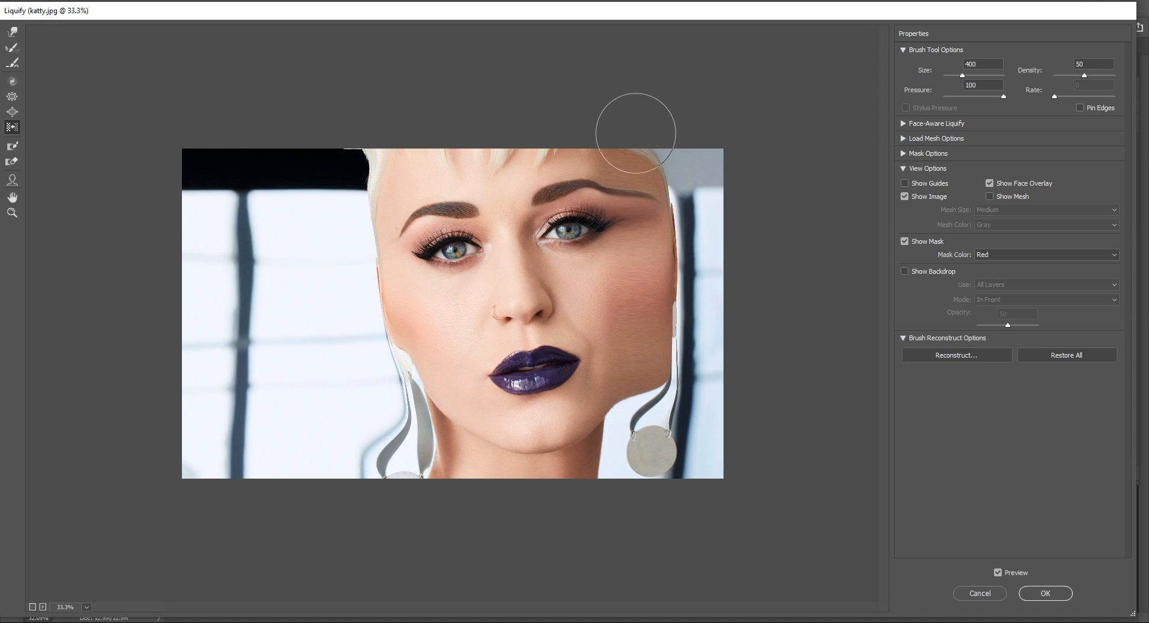
mouse_move(634, 157)
left_mouse_down()
mouse_move(656, 437)
mouse_move(629, 142)
mouse_move(614, 162)
left_mouse_up()
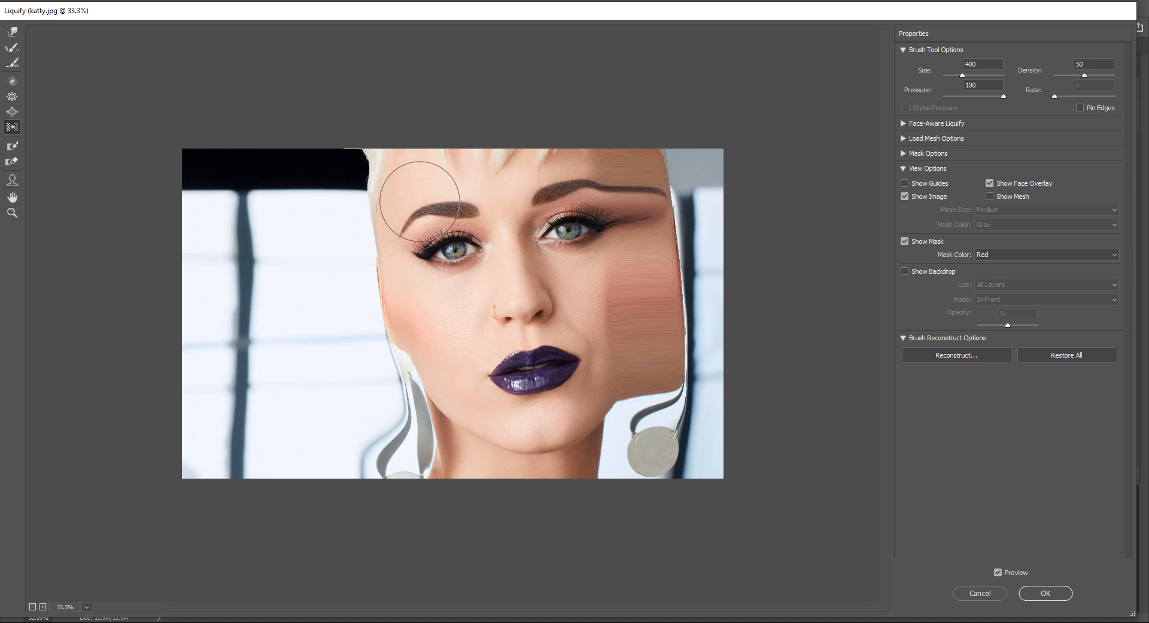
left_click_drag(663, 449, 624, 267)
mouse_move(684, 398)
left_mouse_down()
mouse_move(654, 164)
mouse_move(635, 245)
mouse_move(654, 417)
mouse_move(662, 165)
mouse_move(673, 256)
mouse_move(641, 469)
mouse_move(626, 144)
mouse_move(621, 226)
left_mouse_up()
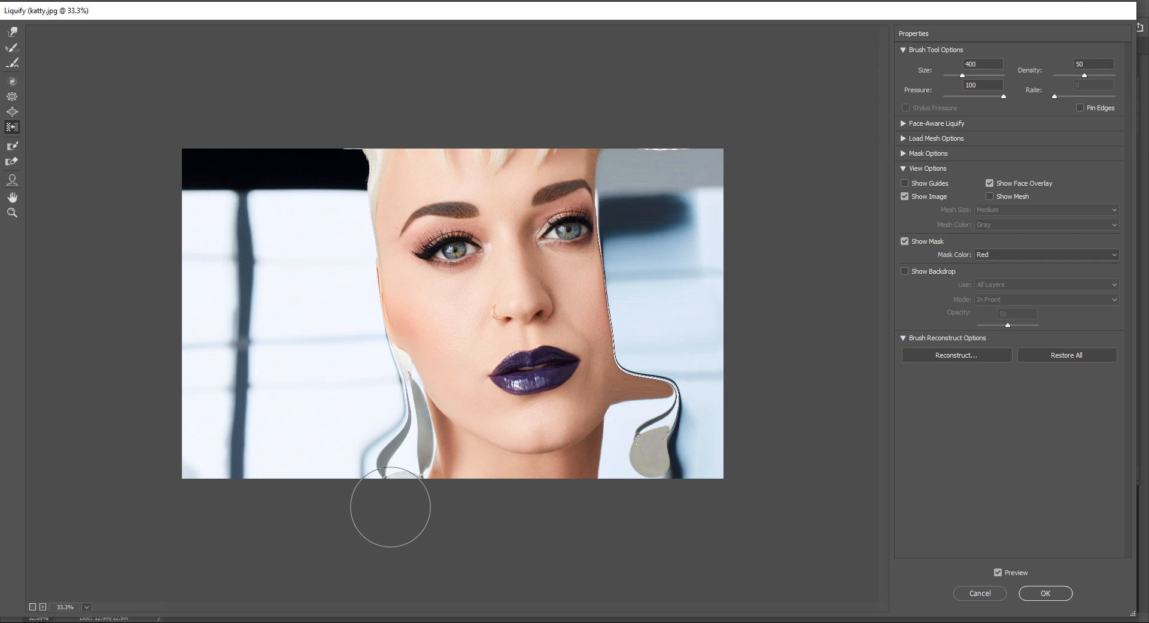
left_click(1066, 355)
Choose the Freeze Mask tool and enlarge its brush to size 250
left_click(18, 147)
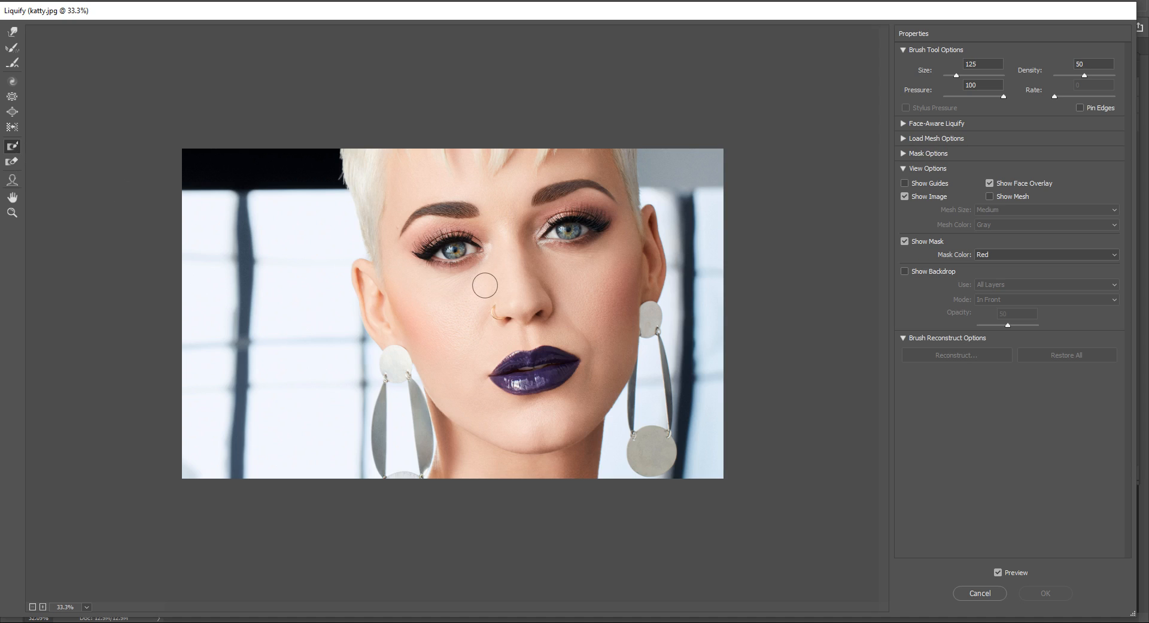
key("bracketright")
key("bracketright")
key("bracketright")
key("bracketright")
Pull the ear on the portrait's left side outward with the Forward Warp tool at brush size 600, and restore the whole image
left_click(12, 31)
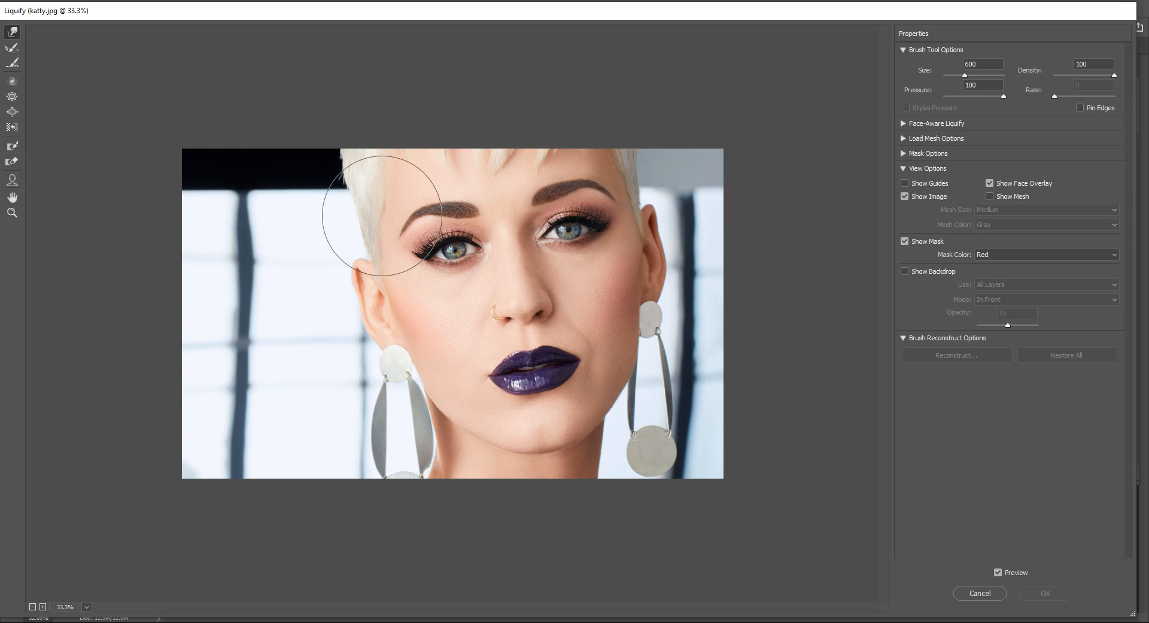
mouse_move(352, 289)
left_mouse_down()
mouse_move(320, 291)
mouse_move(326, 351)
left_mouse_up()
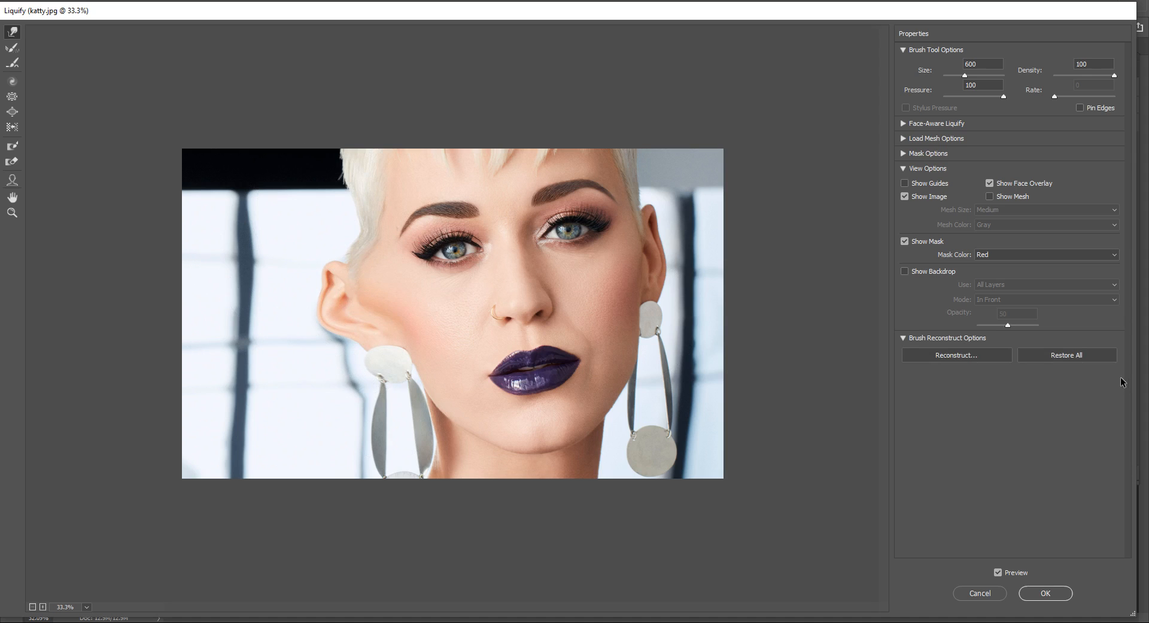
left_click(1074, 356)
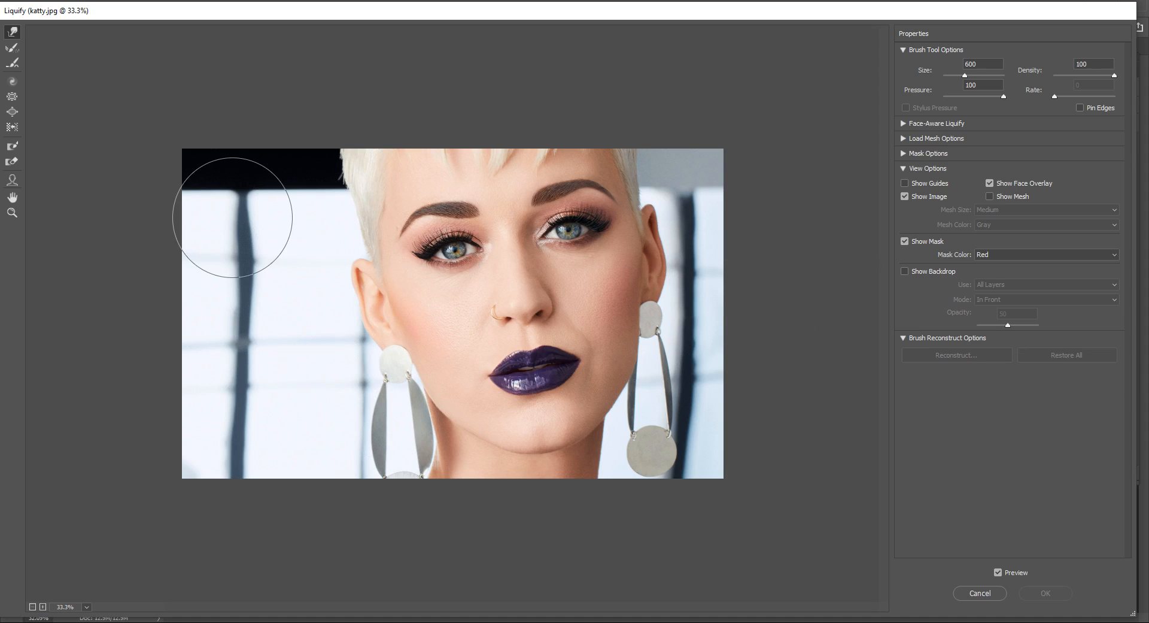
Freeze the areas above, beside and below the ear on the portrait's left side with the Freeze Mask tool at brush size 250
left_click(11, 145)
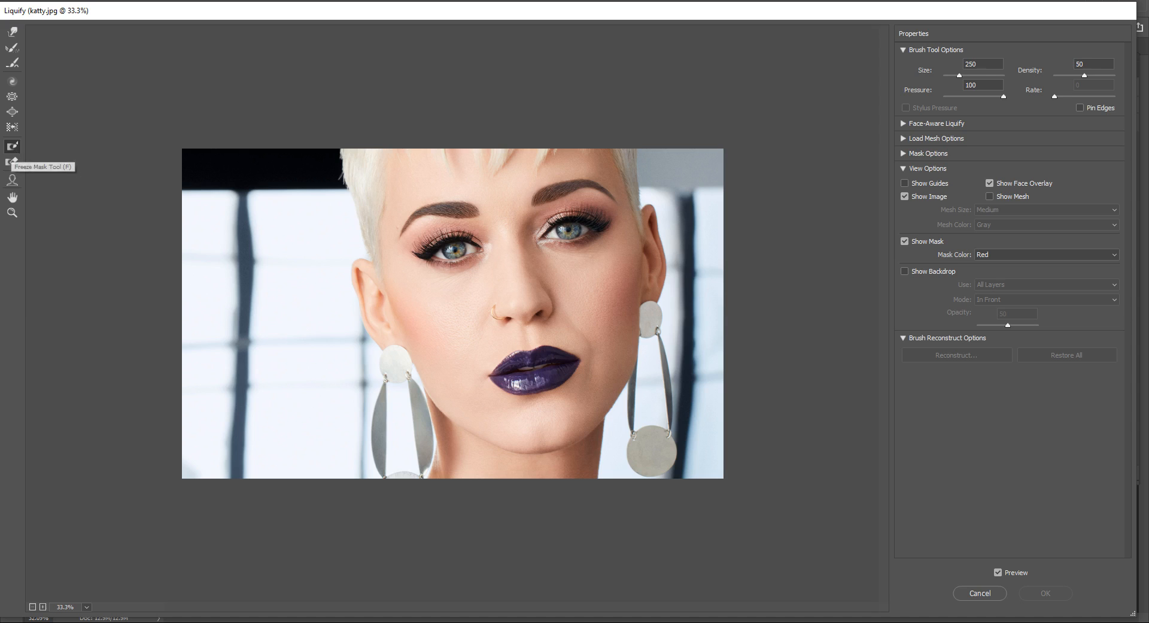
left_click(353, 295)
left_click(353, 295)
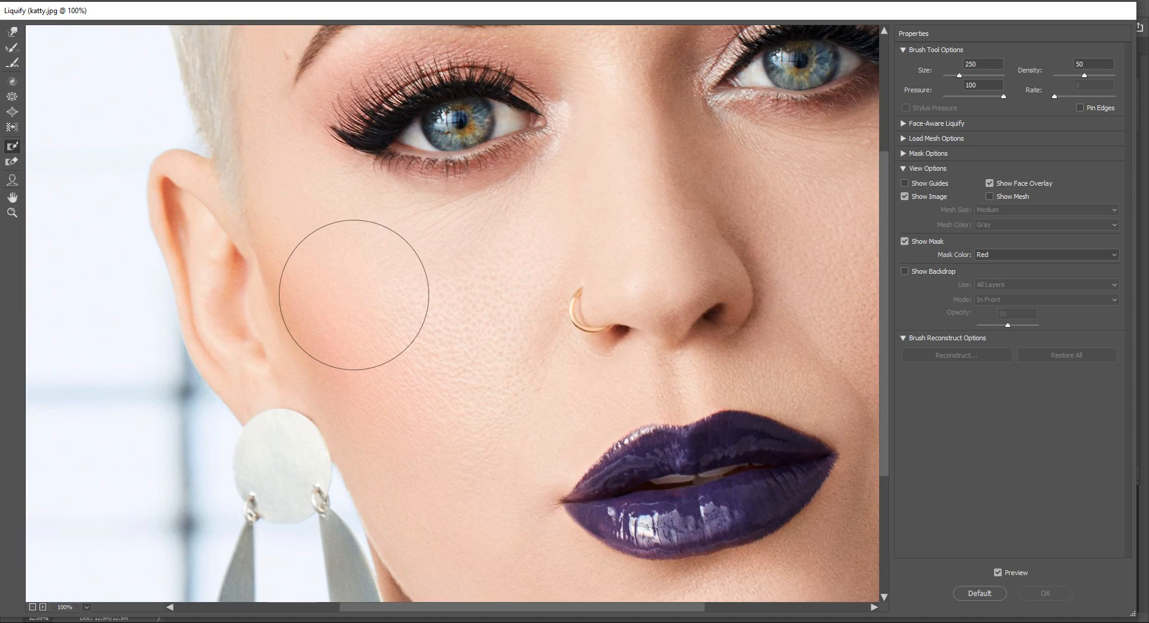
left_click_drag(287, 64, 595, 219)
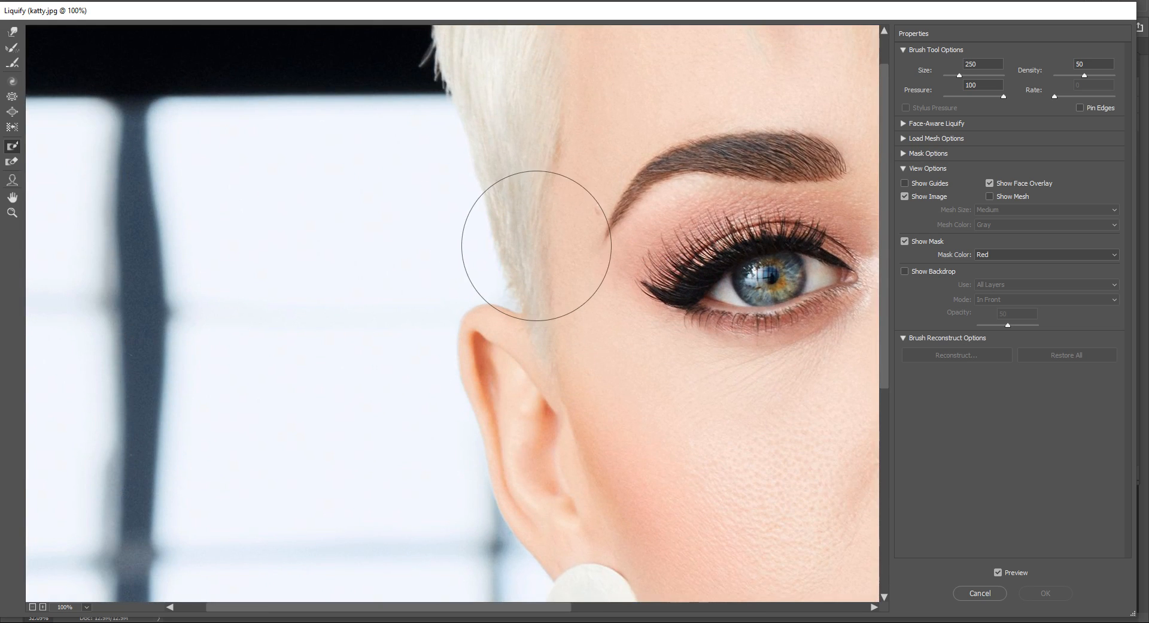
mouse_move(533, 240)
left_mouse_down()
mouse_move(438, 153)
mouse_move(480, 207)
mouse_move(389, 244)
mouse_move(366, 127)
left_mouse_up()
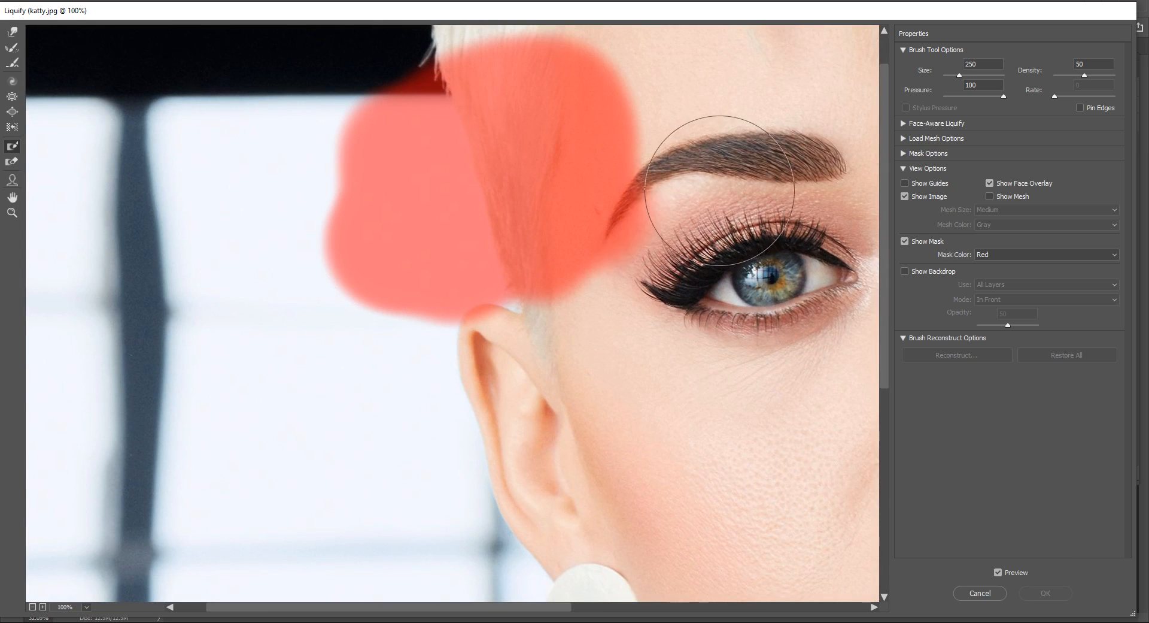
mouse_move(747, 156)
left_mouse_down()
mouse_move(525, 114)
mouse_move(628, 341)
mouse_move(688, 521)
left_mouse_up()
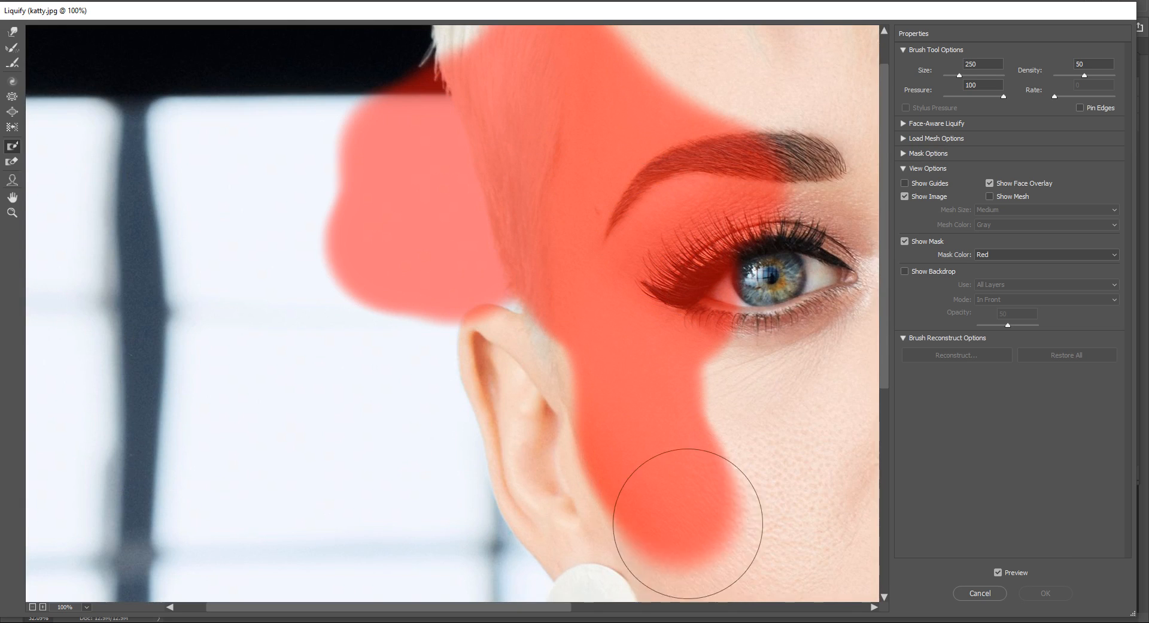
mouse_move(689, 333)
left_mouse_down()
mouse_move(640, 165)
mouse_move(630, 25)
left_mouse_up()
mouse_move(654, 371)
left_mouse_down()
mouse_move(413, 311)
mouse_move(682, 491)
left_mouse_up()
mouse_move(836, 497)
left_mouse_down()
mouse_move(544, 483)
mouse_move(672, 403)
mouse_move(457, 436)
left_mouse_up()
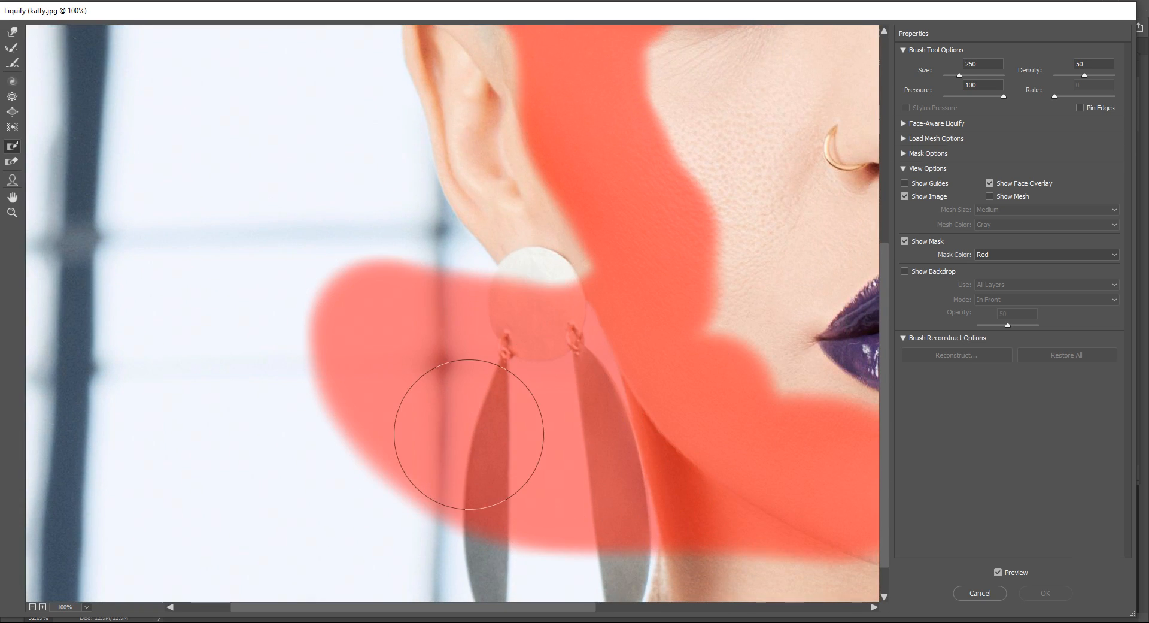
Pull the unfrozen ear outward with the Forward Warp tool at brush size 600, and undo the warp strokes
key("ctrl+minus")
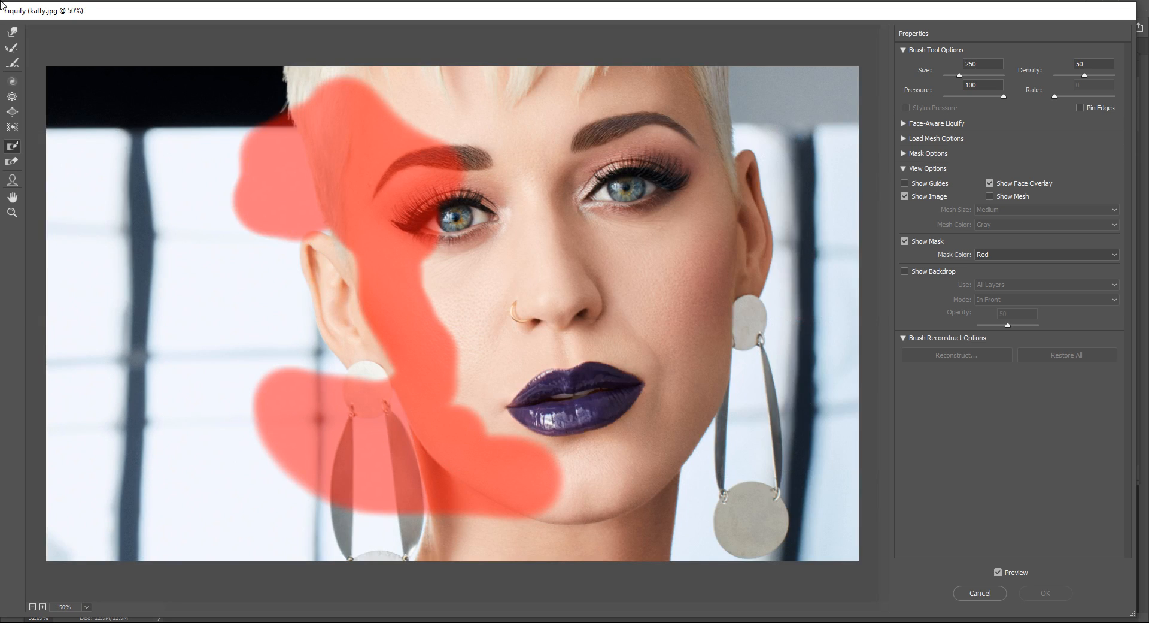
left_click(13, 31)
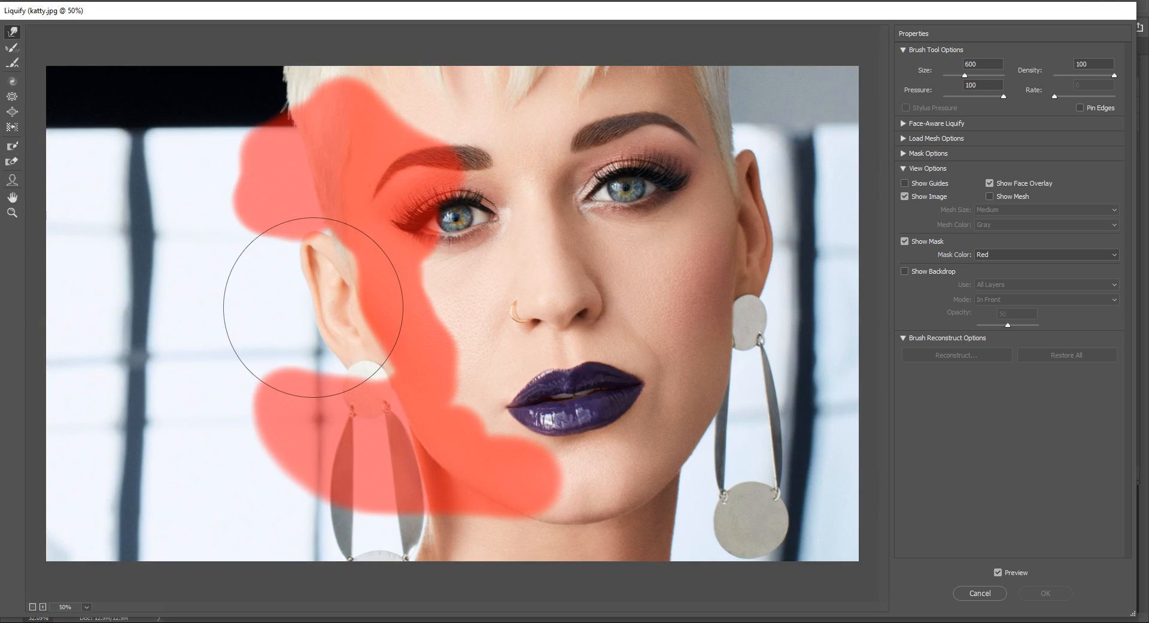
left_click_drag(308, 309, 221, 302)
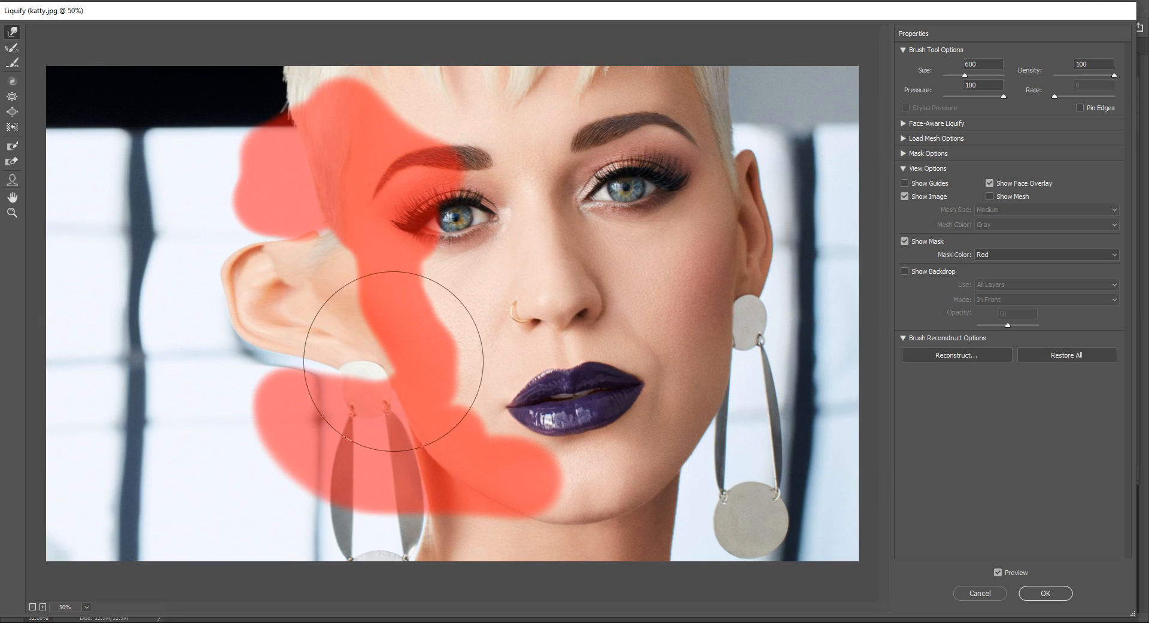
mouse_move(351, 367)
left_mouse_down()
mouse_move(251, 352)
mouse_move(262, 328)
mouse_move(187, 283)
mouse_move(272, 284)
mouse_move(260, 241)
mouse_move(280, 358)
left_mouse_up()
key("ctrl+z")
key("ctrl+z")
key("ctrl+z")
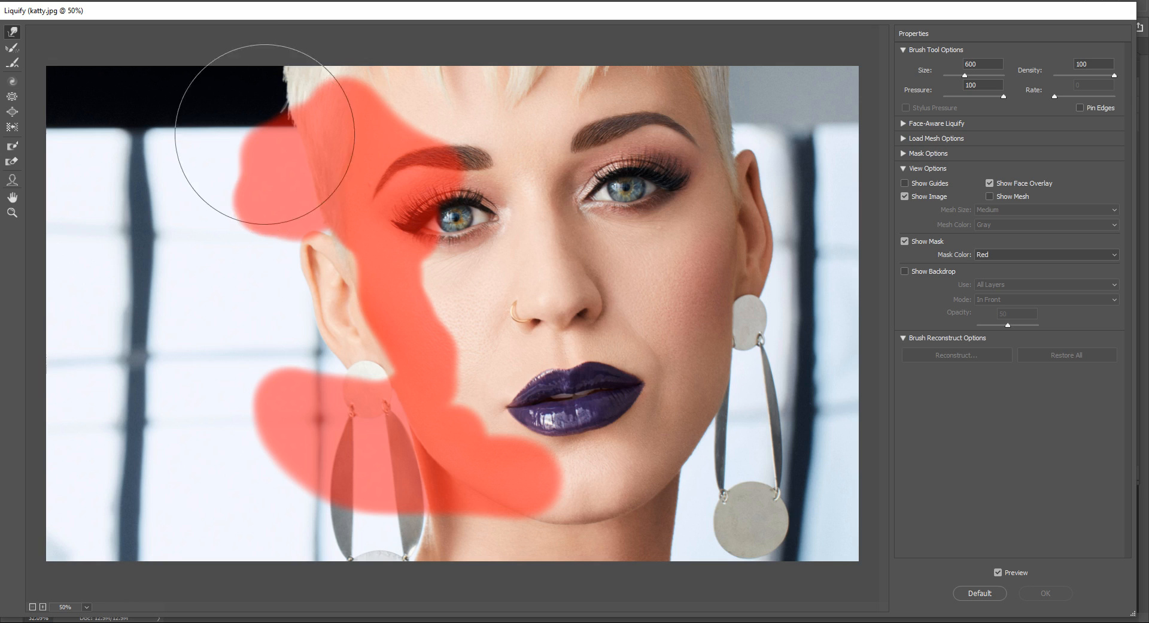
Erase the whole frozen area from the portrait with the Thaw Mask tool at brush size 300
left_click(18, 159)
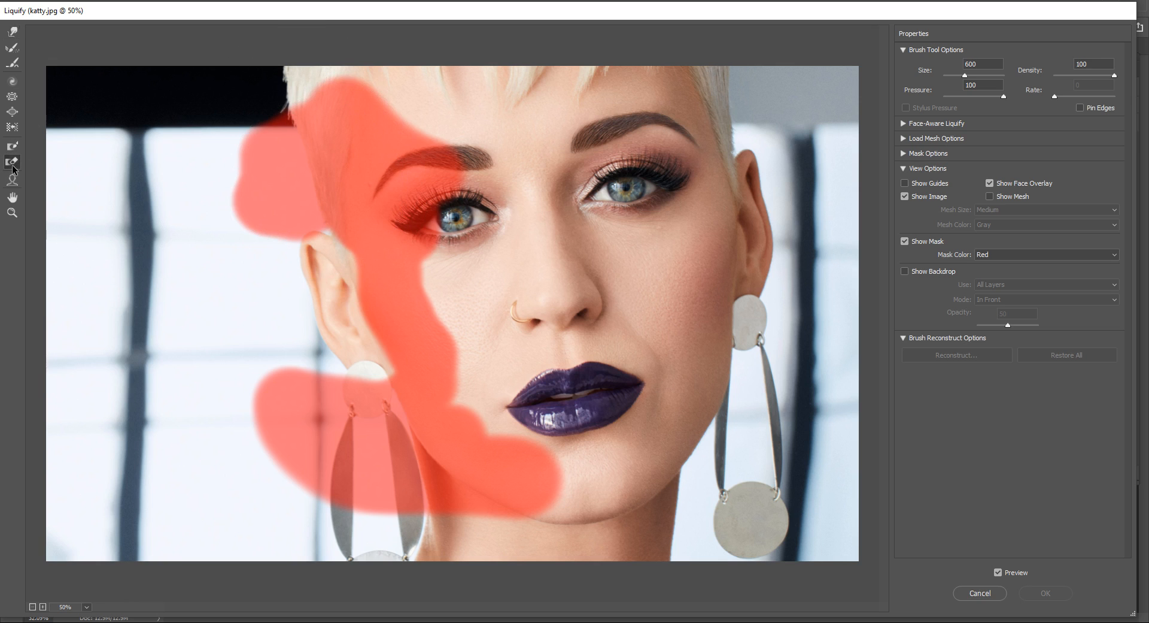
mouse_move(232, 149)
left_mouse_down()
mouse_move(269, 205)
mouse_move(315, 138)
mouse_move(275, 172)
mouse_move(279, 221)
mouse_move(380, 181)
mouse_move(304, 193)
mouse_move(387, 127)
mouse_move(384, 298)
mouse_move(379, 90)
left_mouse_up()
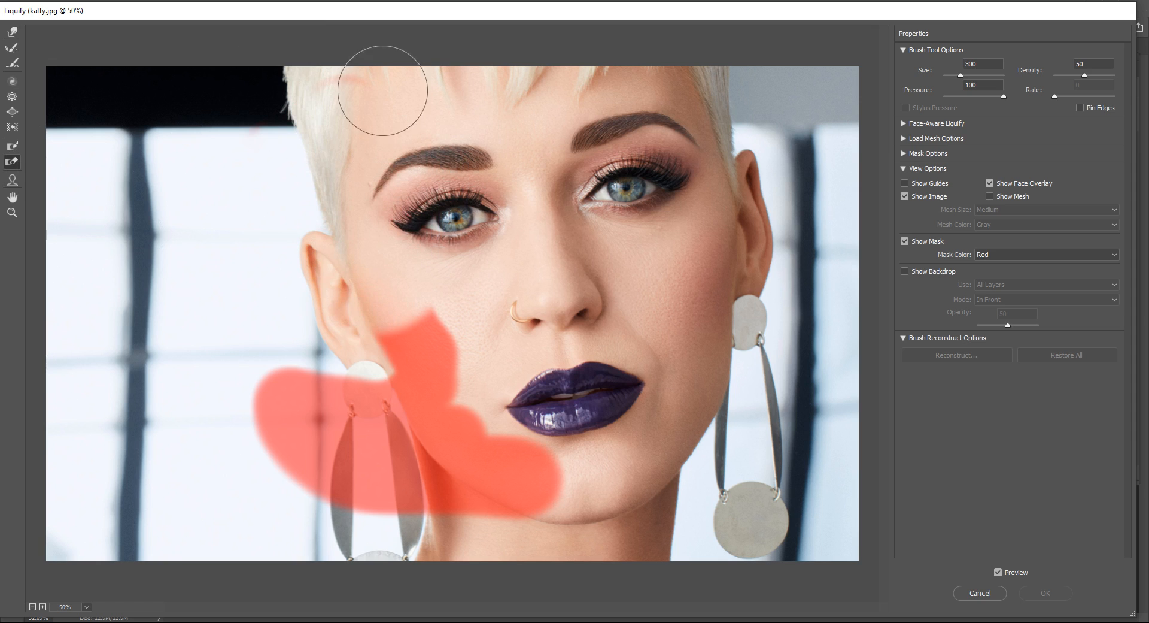
mouse_move(379, 304)
left_mouse_down()
mouse_move(564, 500)
mouse_move(415, 320)
mouse_move(479, 403)
mouse_move(462, 493)
mouse_move(335, 419)
mouse_move(431, 405)
mouse_move(383, 496)
mouse_move(254, 401)
mouse_move(397, 475)
left_mouse_up()
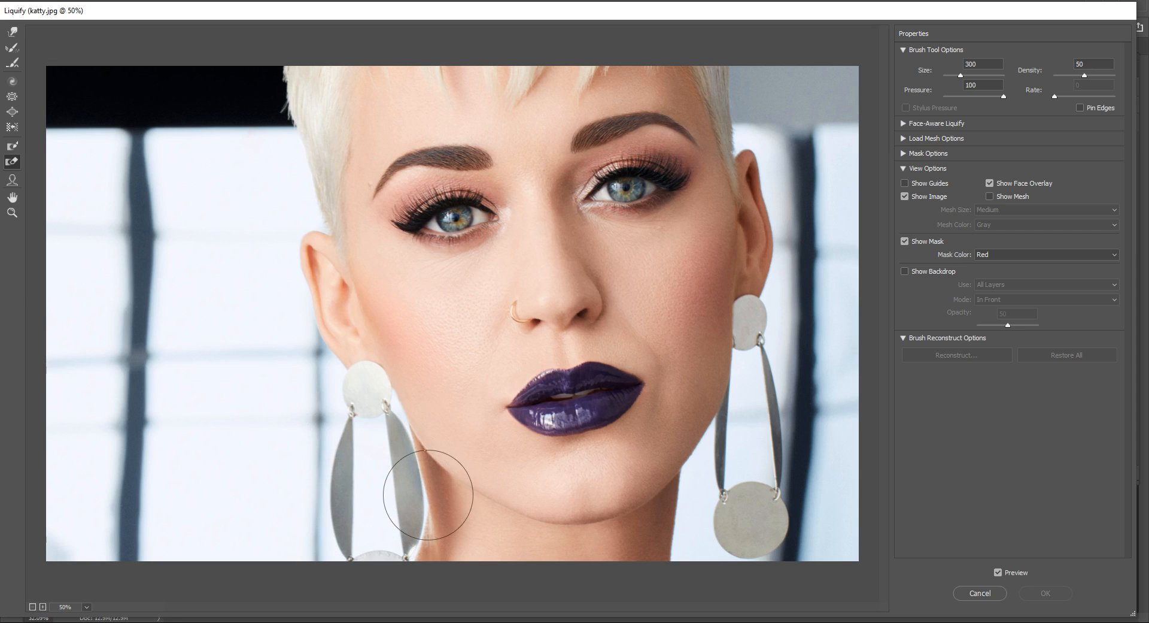
Choose the Face tool and shrink the eye on the portrait's left side to an Eye Size of -86
left_click(12, 179)
mouse_move(391, 218)
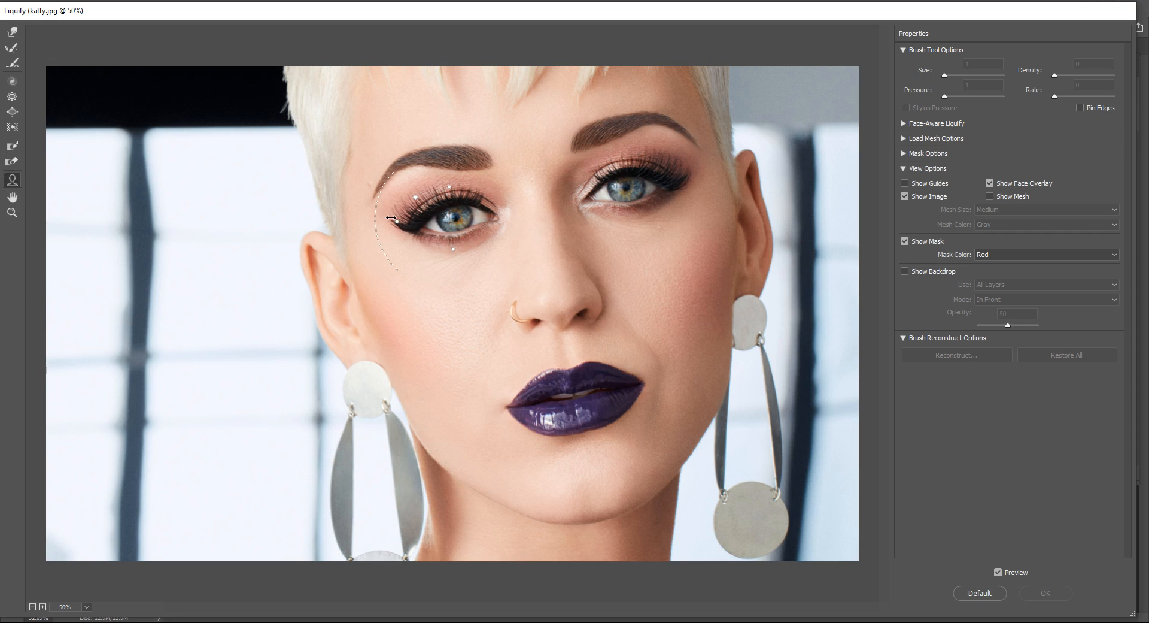
key("ctrl+minus")
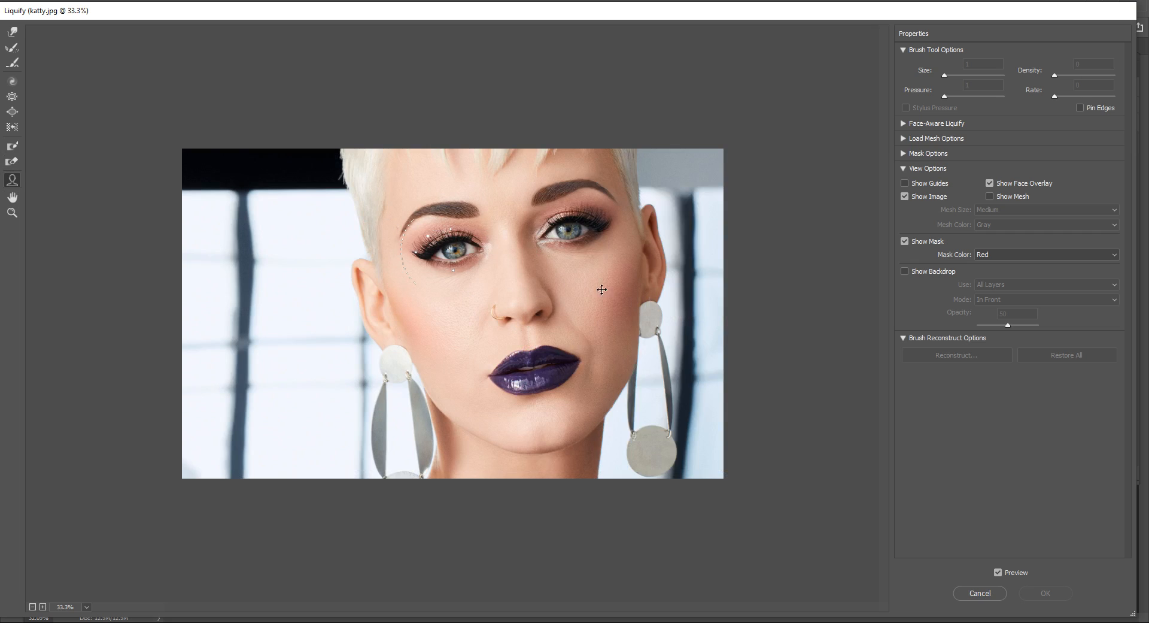
mouse_move(604, 301)
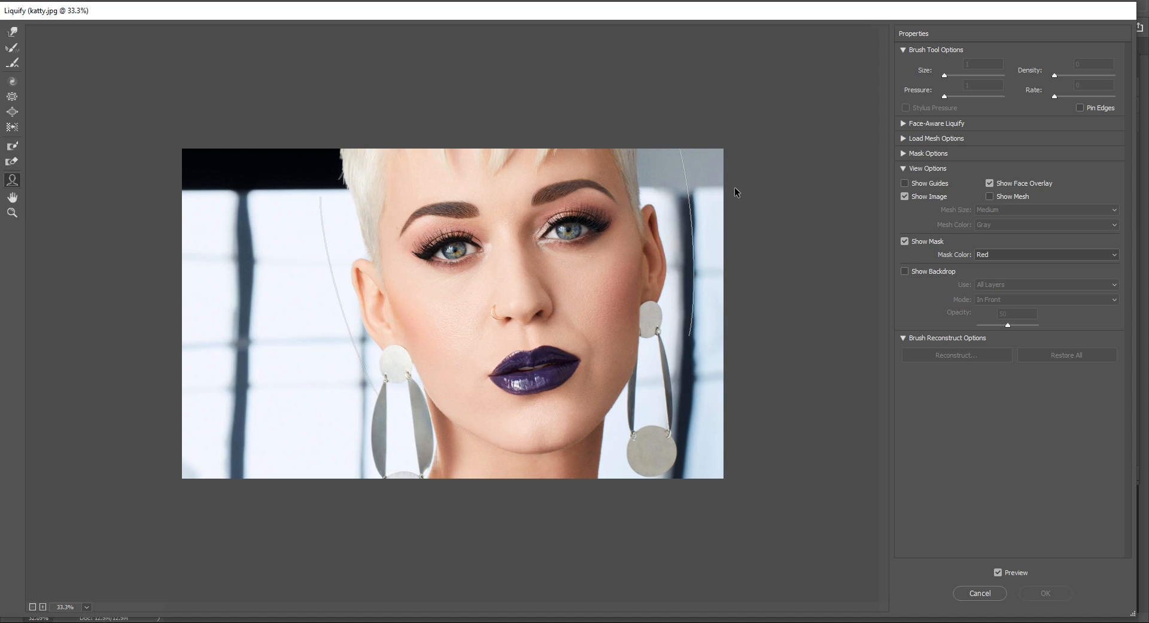
mouse_move(578, 221)
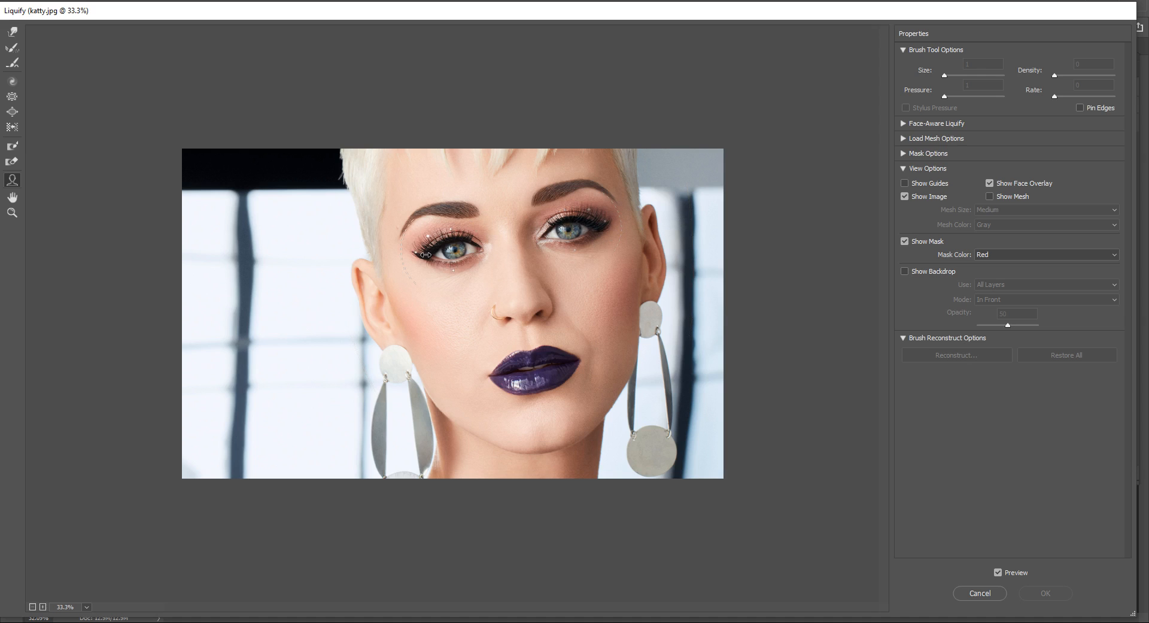
left_click_drag(430, 233, 448, 243)
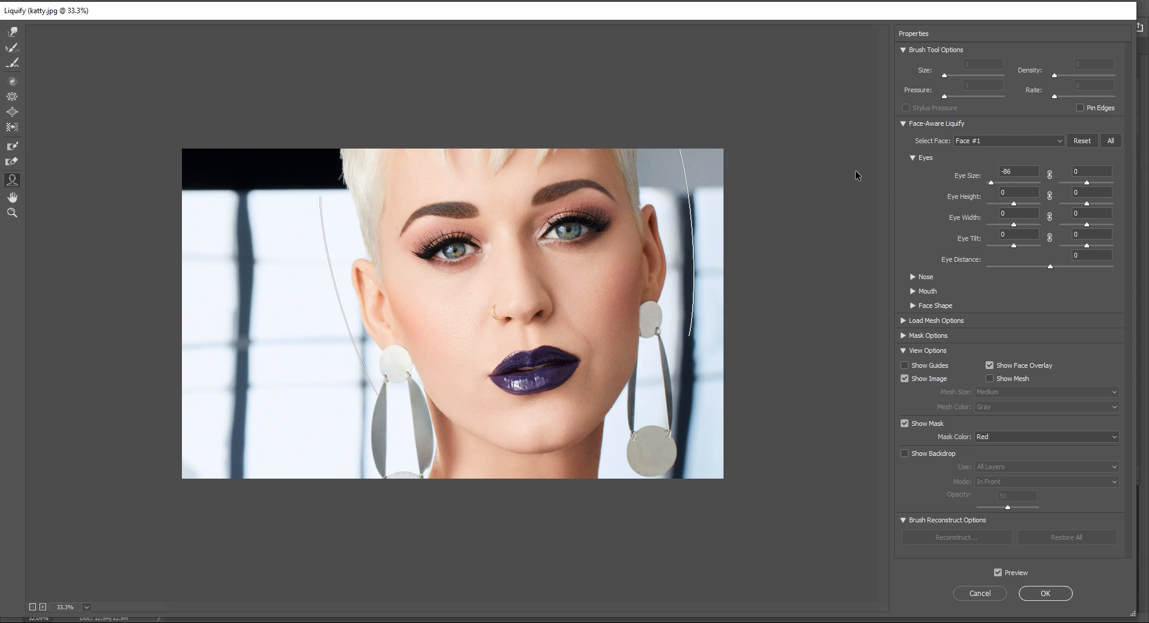
Check the selectable faces and reset all Face-Aware Liquify adjustments
left_click(995, 142)
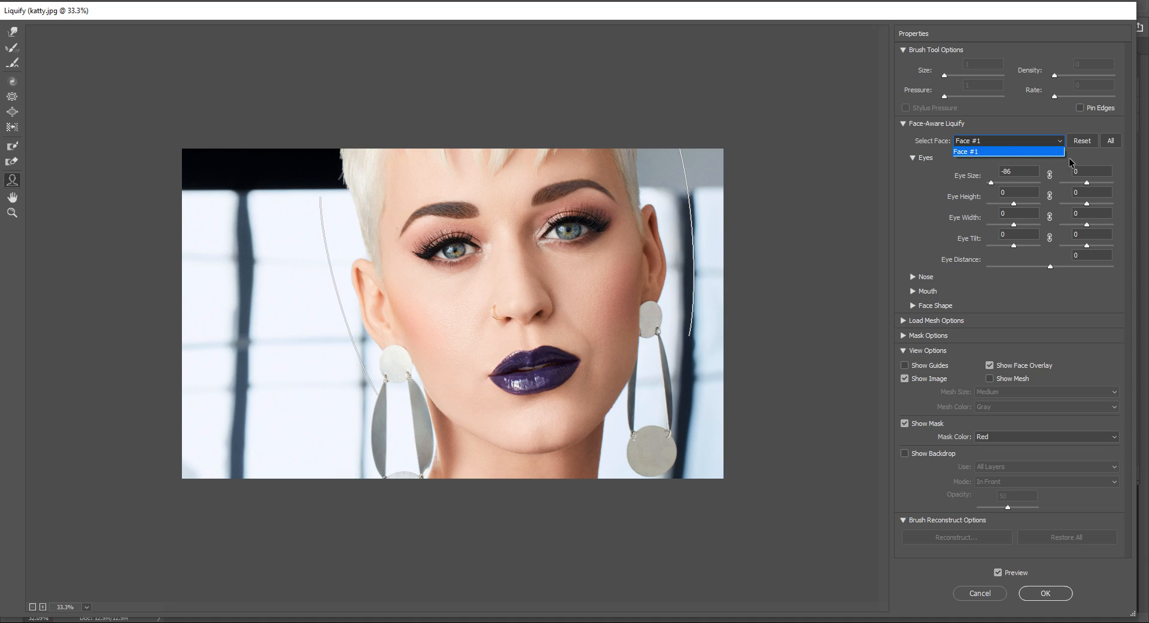
left_click(1107, 162)
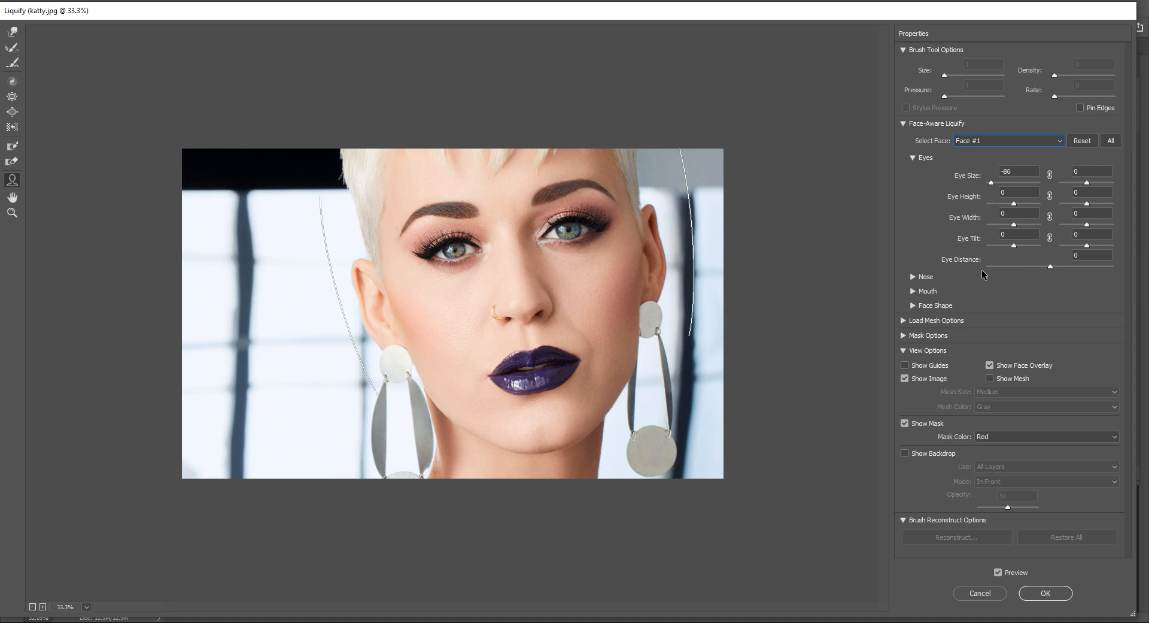
left_click(1112, 144)
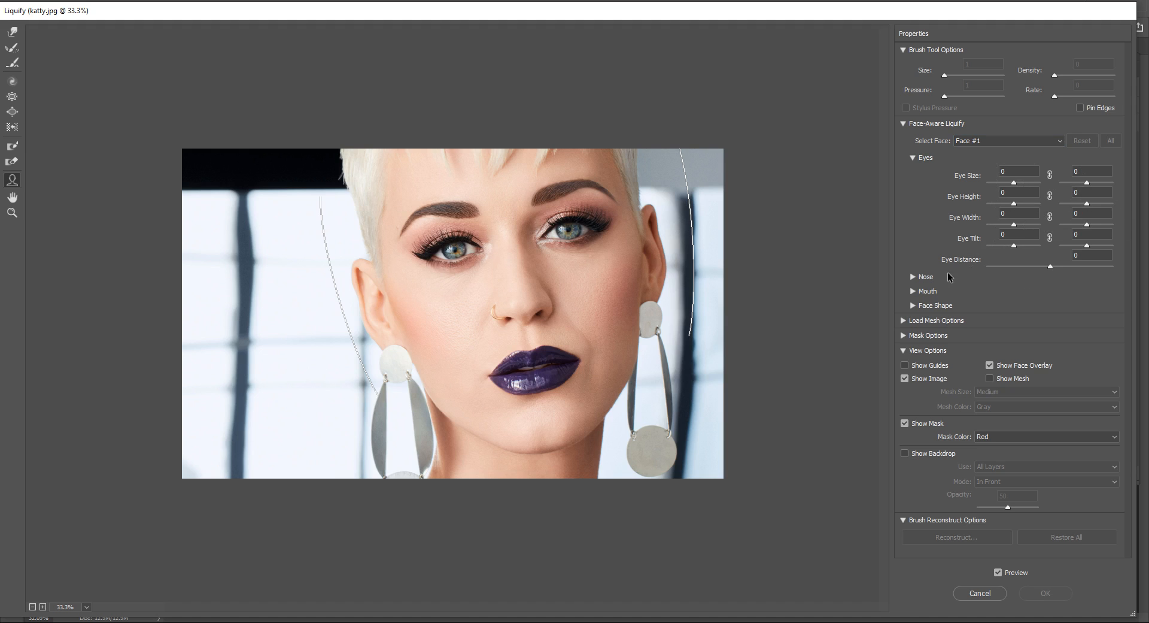
Expand the Nose, Mouth and Face Shape settings of Face-Aware Liquify
left_click(913, 276)
left_click(913, 333)
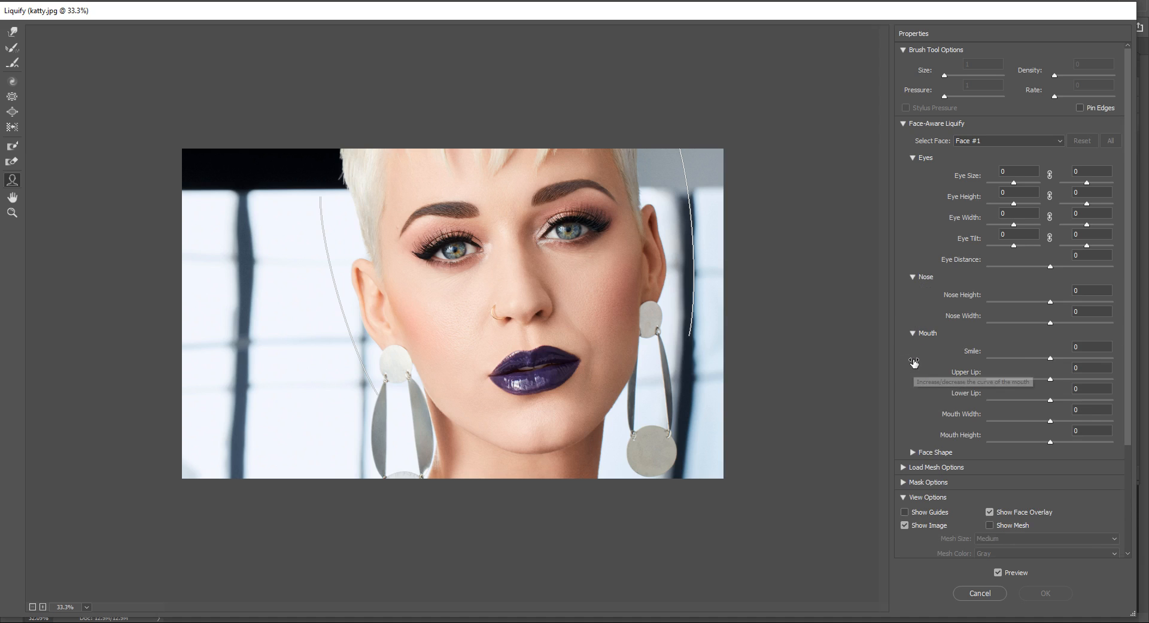
left_click(914, 453)
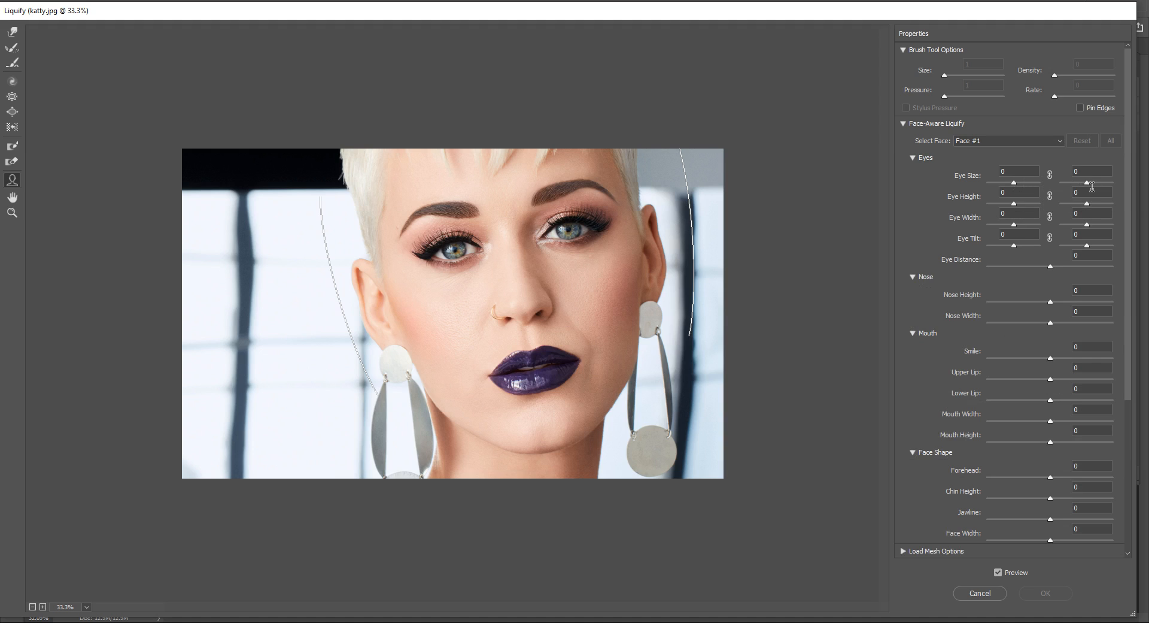
Link the values of both eyes and set Eye Size to 24 and Eye Height to -82
mouse_move(1014, 182)
left_mouse_down()
mouse_move(1027, 178)
mouse_move(980, 179)
mouse_move(1035, 179)
mouse_move(1019, 179)
left_mouse_up()
left_click(1050, 174)
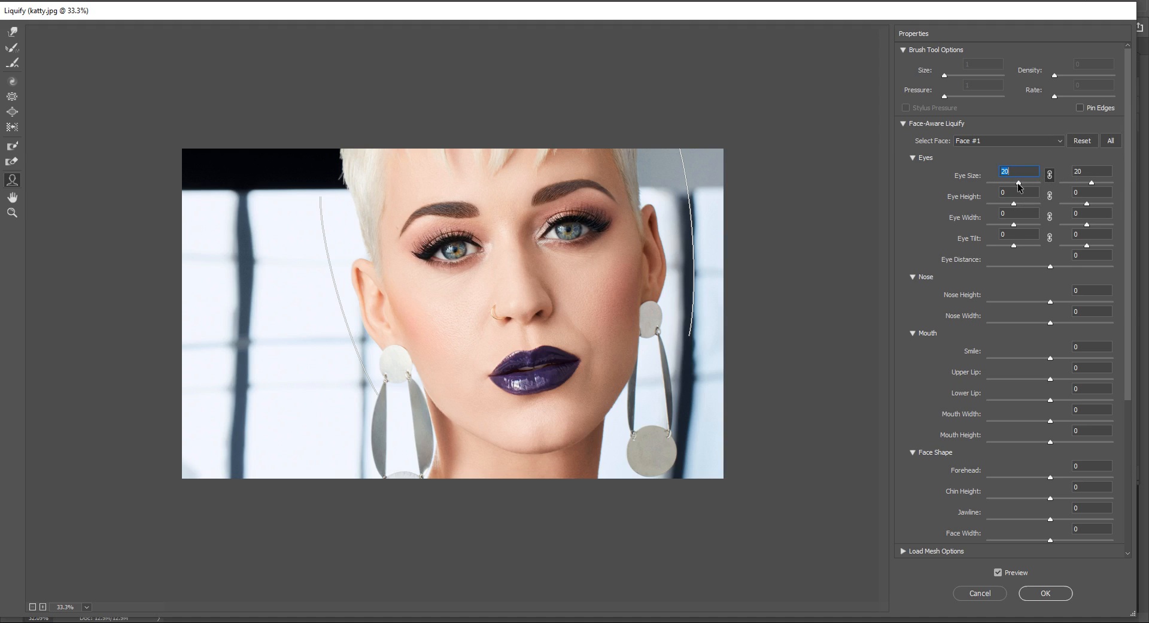
left_click_drag(1018, 182, 1020, 181)
left_click_drag(1014, 204, 995, 203)
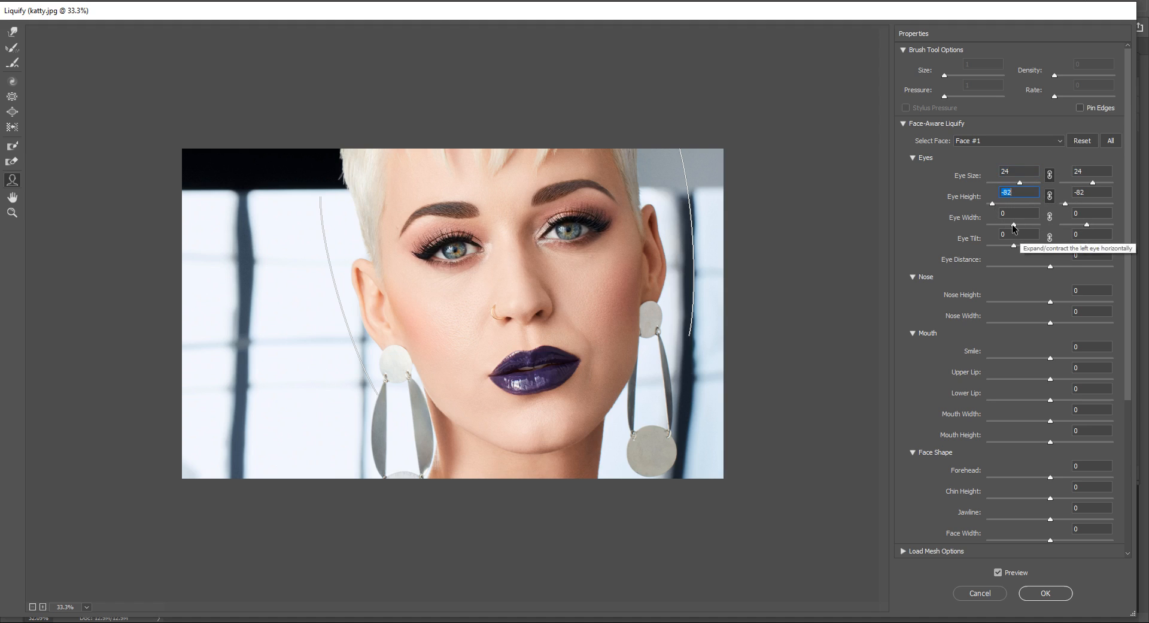
Set Smile to 53, Upper Lip to 31, Lower Lip to -64 and Mouth Height to 11, and the linked Eye Size to 63
scroll(1048, 252, "down", 7)
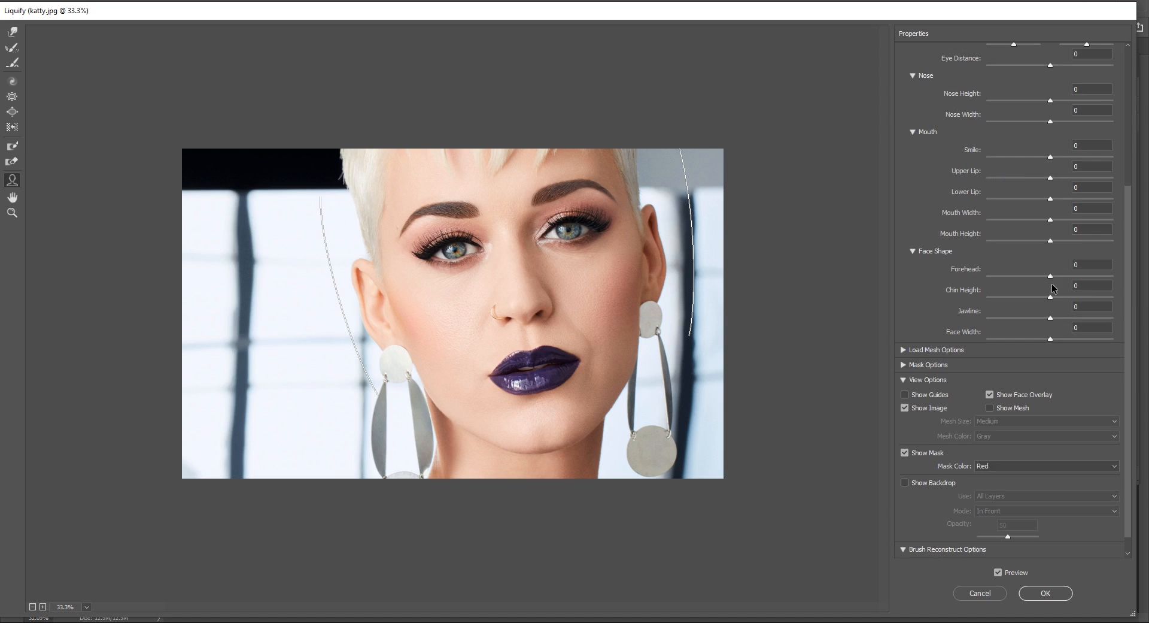
scroll(1024, 307, "up", 1)
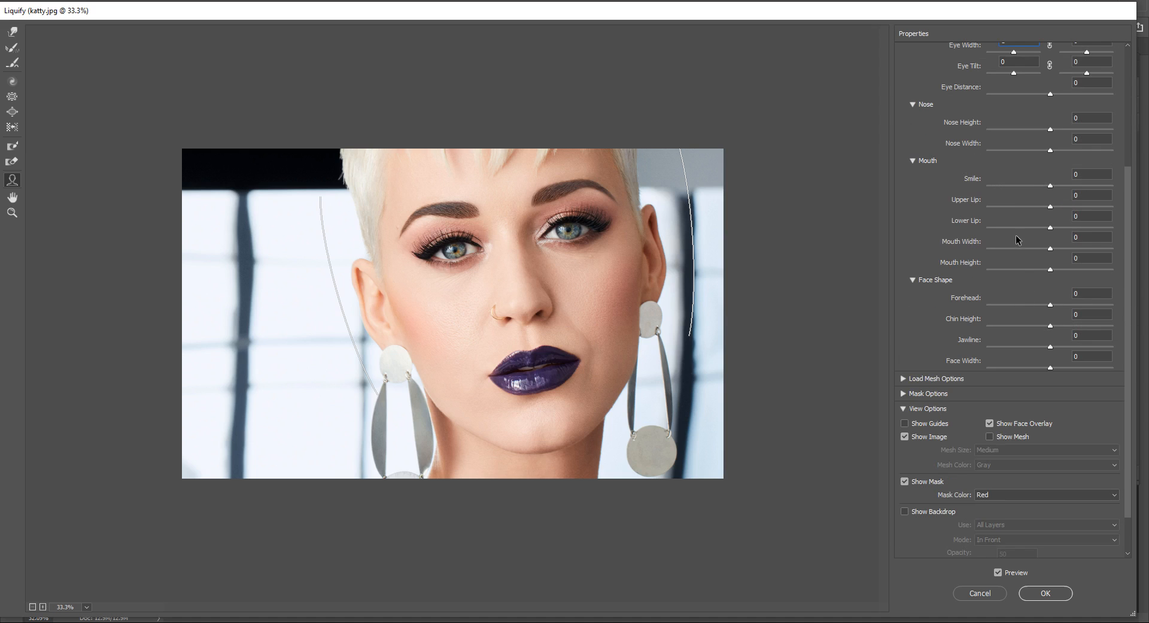
scroll(1018, 240, "up", 2)
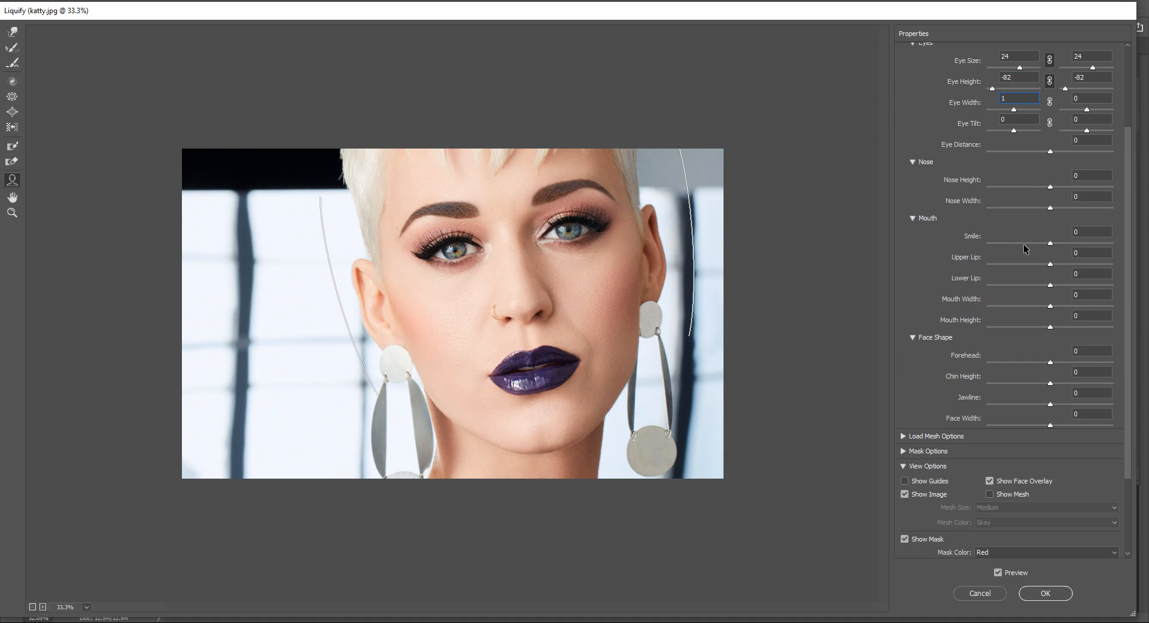
left_click_drag(1051, 247, 1084, 239)
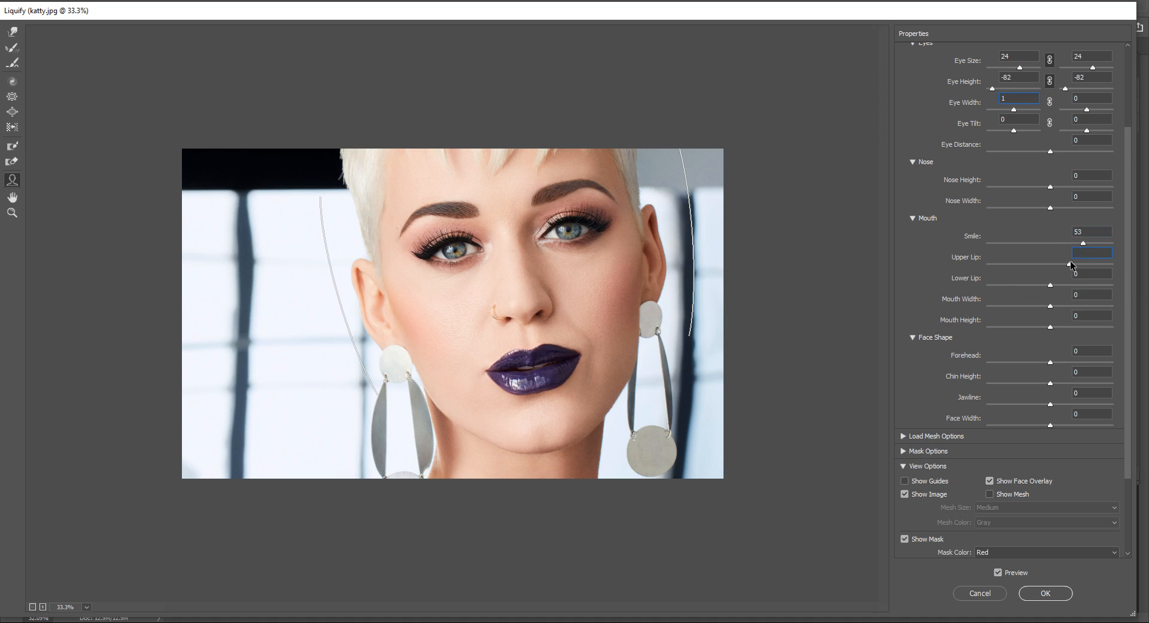
left_click_drag(1050, 284, 1012, 288)
left_click_drag(1050, 327, 1080, 318)
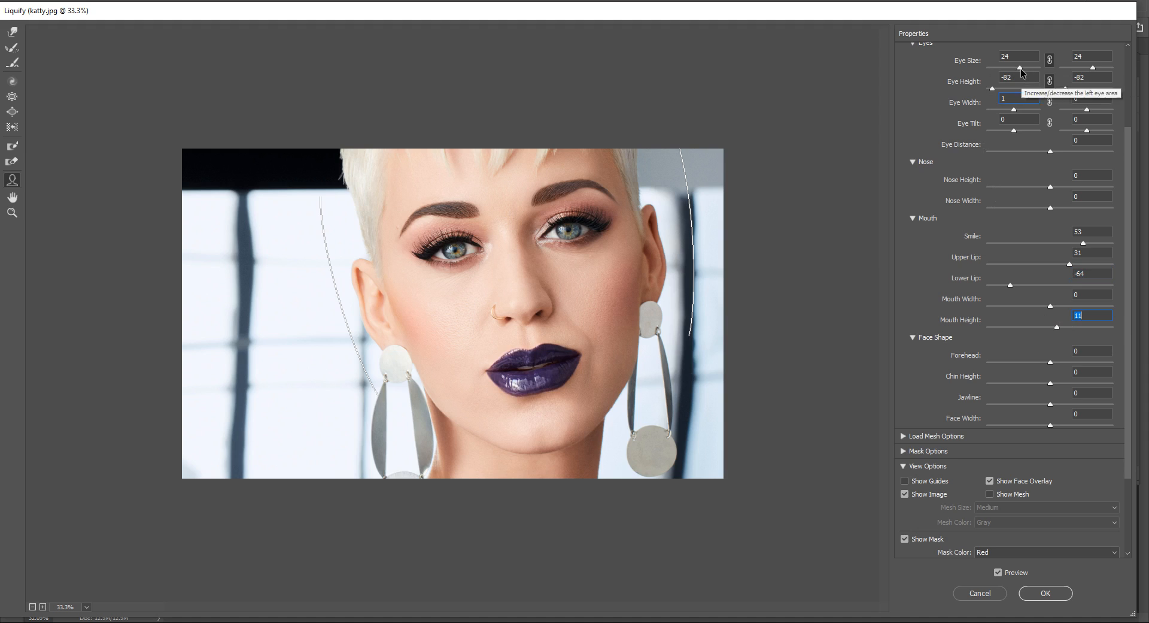
left_click_drag(1021, 68, 1029, 67)
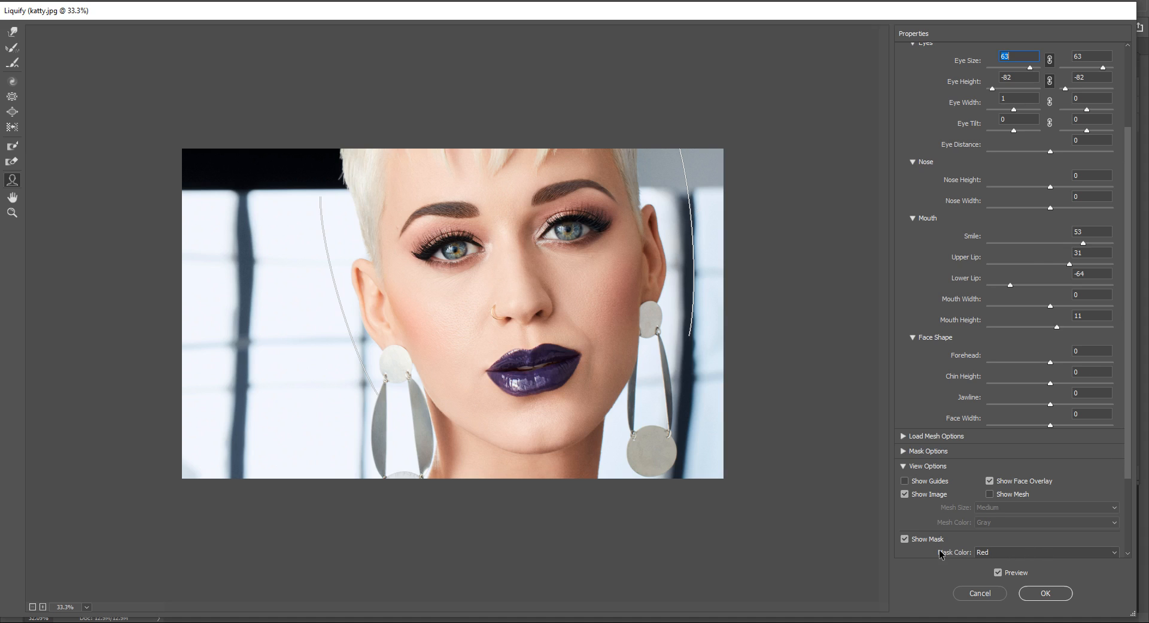
Examine the portrait's eyes, nose and lips at 100% zoom with the Hand tool
left_click(13, 198)
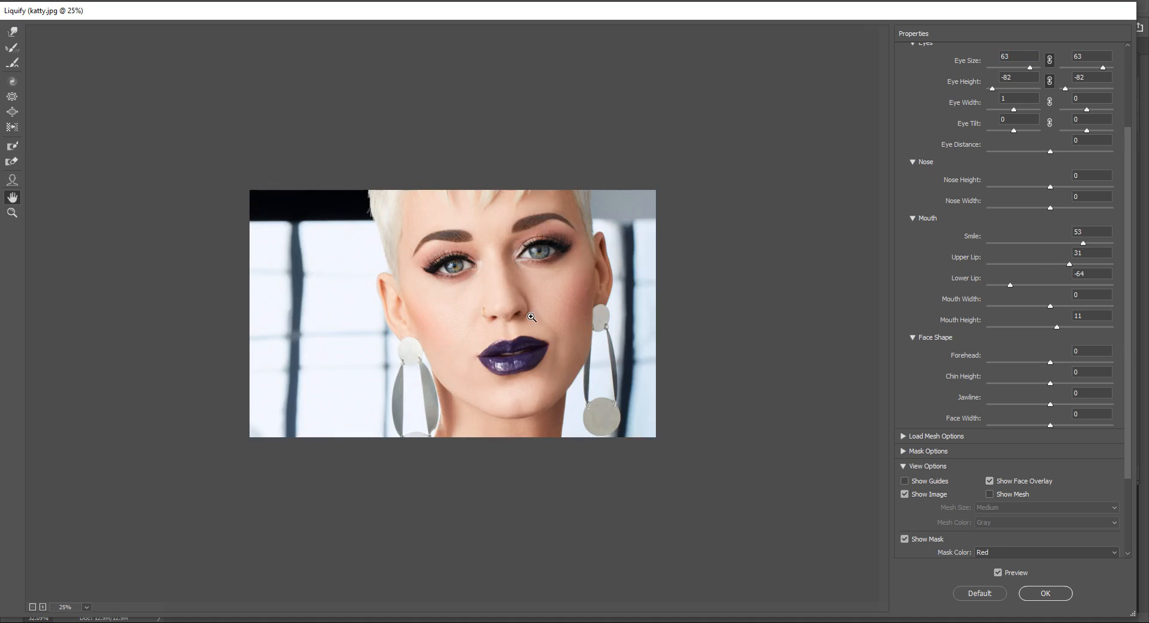
key("ctrl+alt+0")
left_click_drag(609, 140, 711, 306)
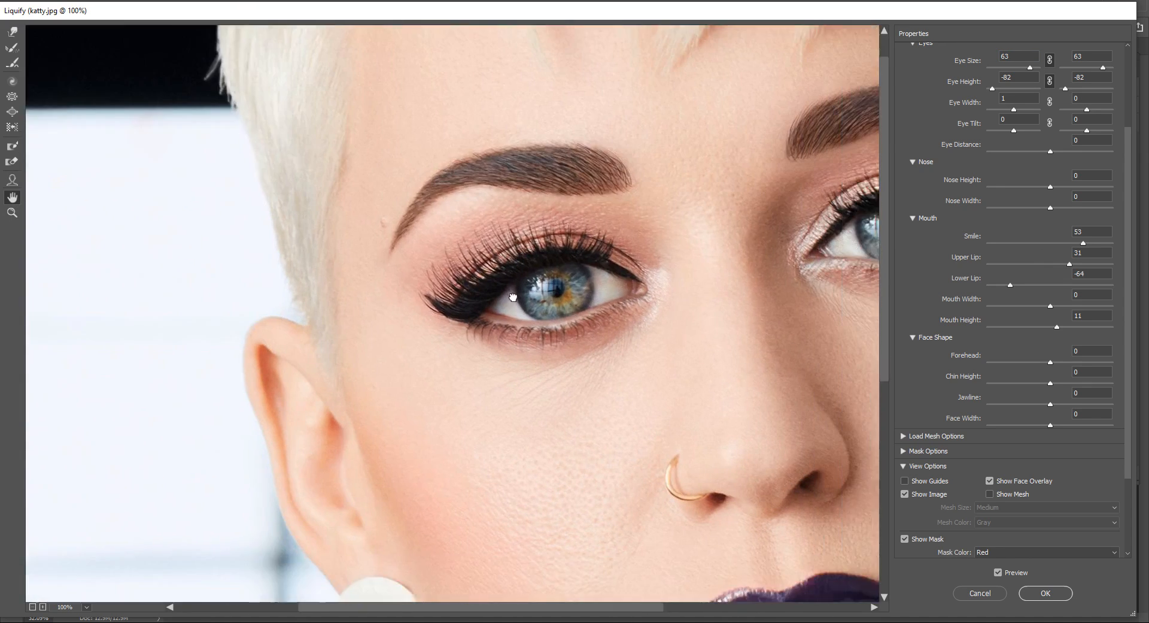
left_click_drag(676, 385, 367, 423)
left_click_drag(628, 413, 533, 354)
left_click_drag(595, 297, 764, 218)
left_click_drag(523, 365, 417, 174)
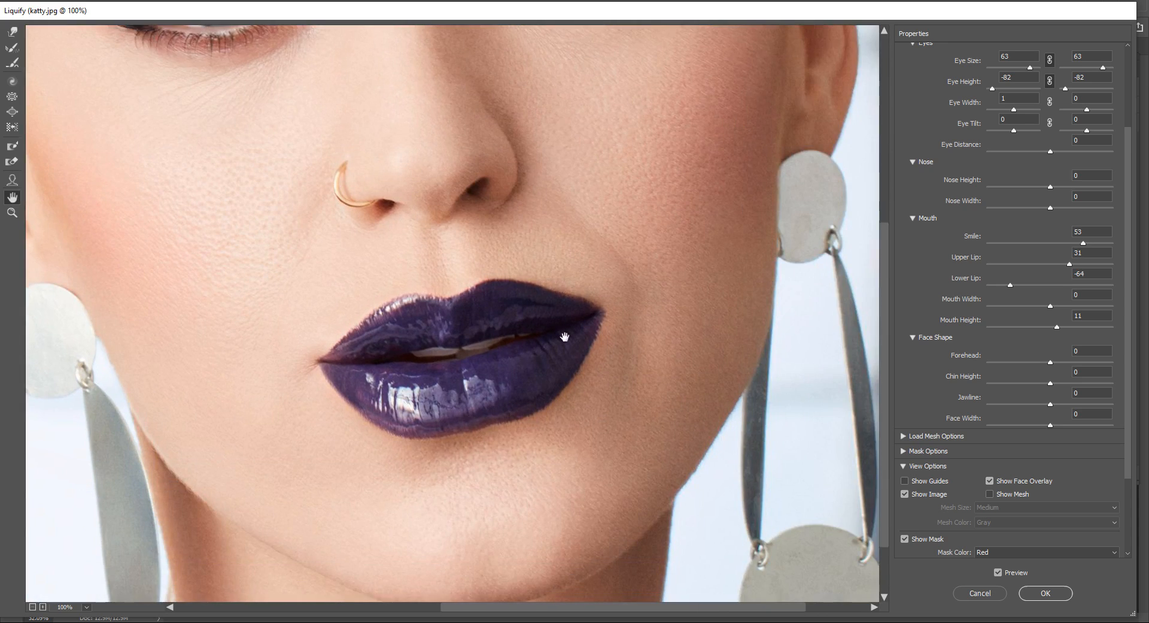
mouse_move(562, 334)
left_mouse_down()
mouse_move(556, 184)
mouse_move(417, 521)
left_mouse_up()
left_click_drag(423, 230, 583, 396)
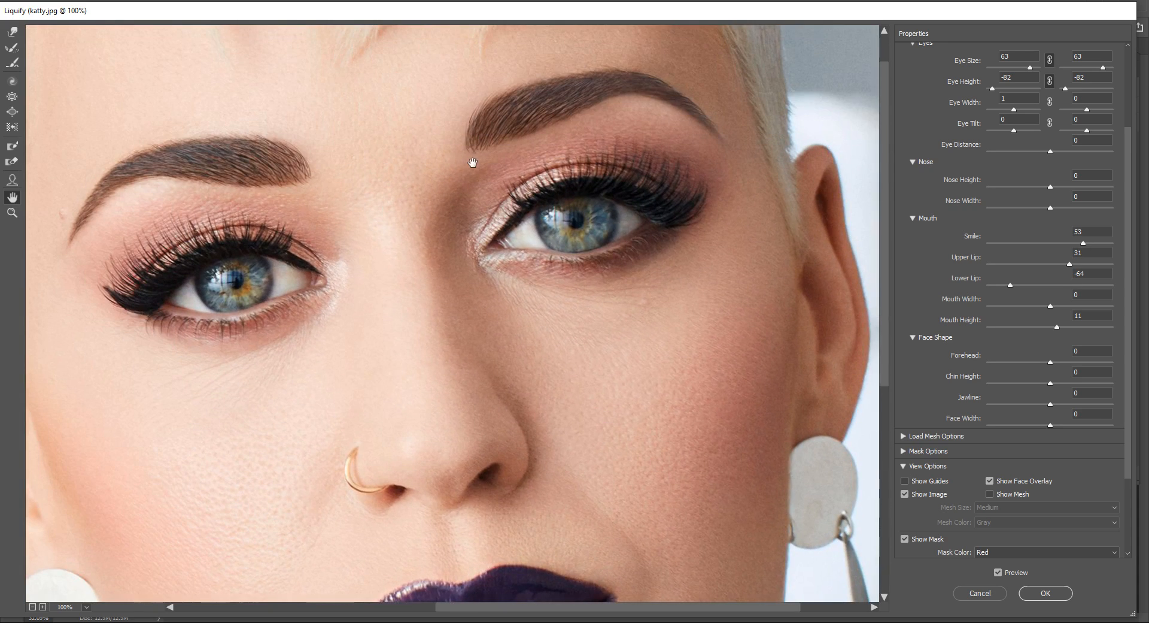
Examine the portrait with the Zoom tool, magnifying marked areas up to 1600% and zooming back out to 33.3%
left_click(12, 212)
left_click_drag(413, 213, 412, 213)
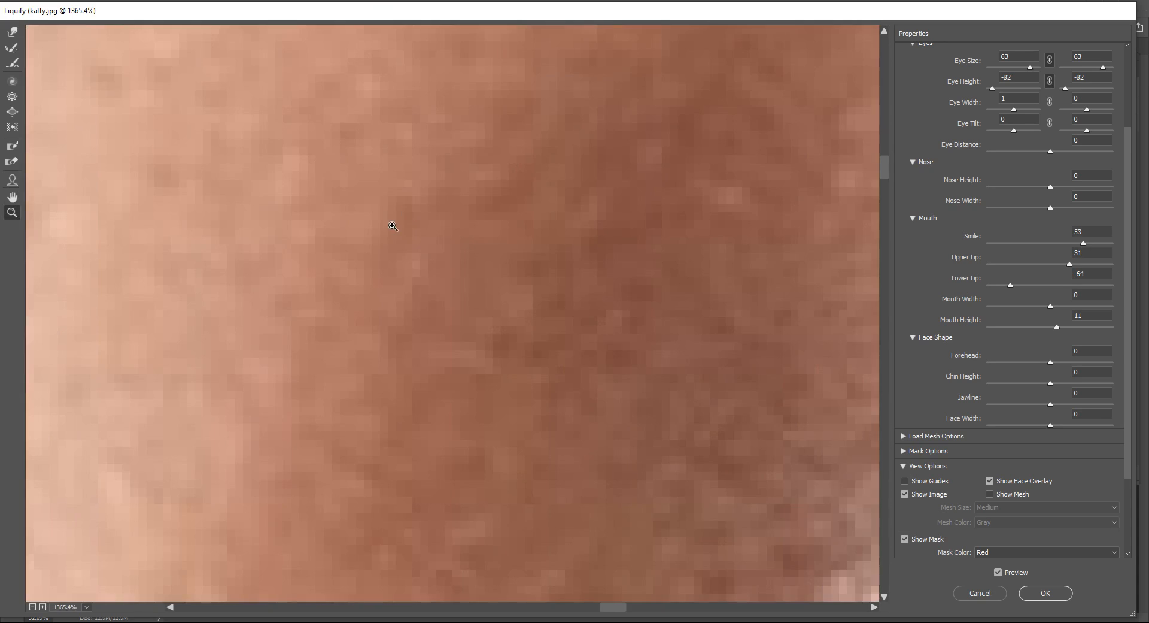
left_click(539, 233)
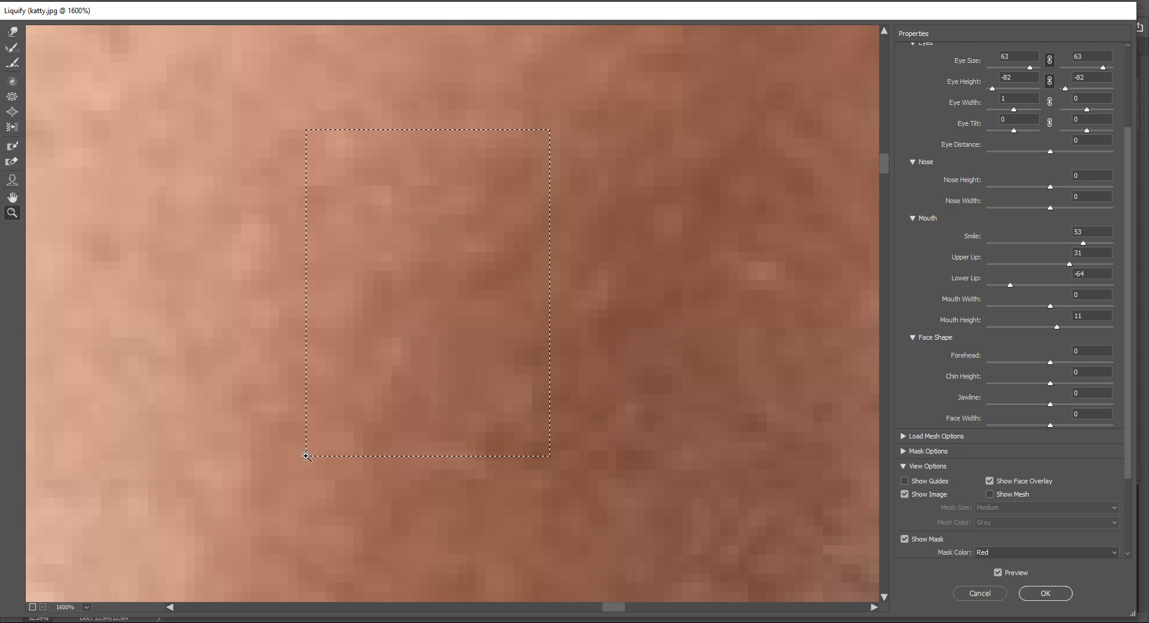
left_click_drag(306, 456, 182, 495)
key("ctrl+minus")
key("ctrl+minus")
key("ctrl+minus")
key("ctrl+minus")
key("ctrl+minus")
key("ctrl+minus")
key("ctrl+minus")
key("ctrl+minus")
key("ctrl+minus")
key("ctrl+minus")
key("ctrl+minus")
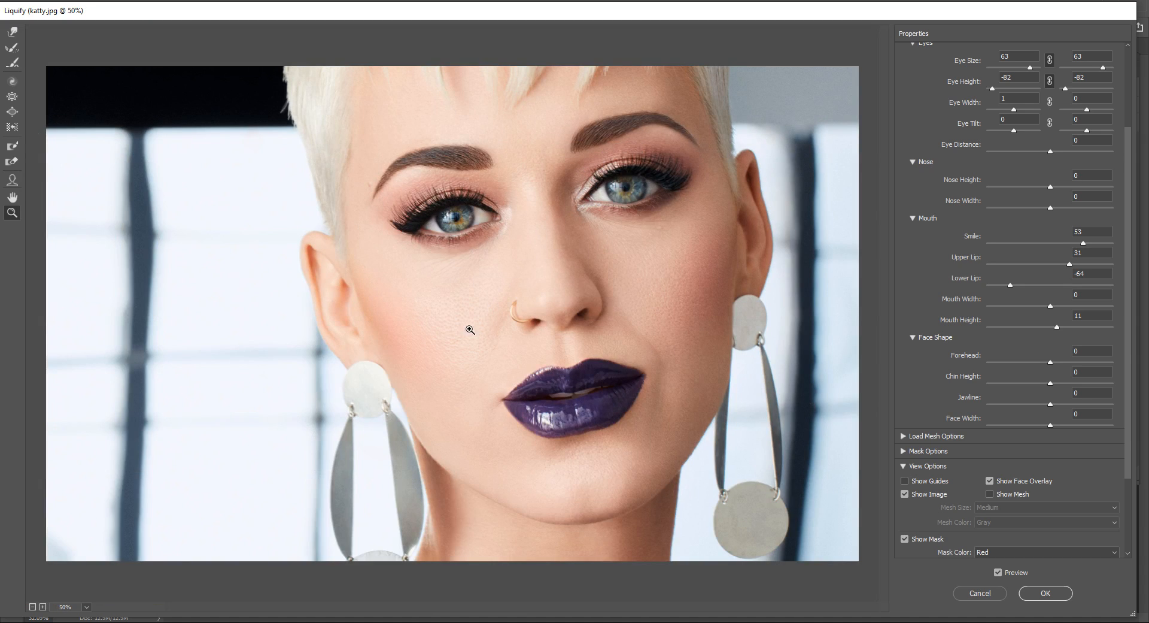
left_click_drag(640, 143, 279, 475)
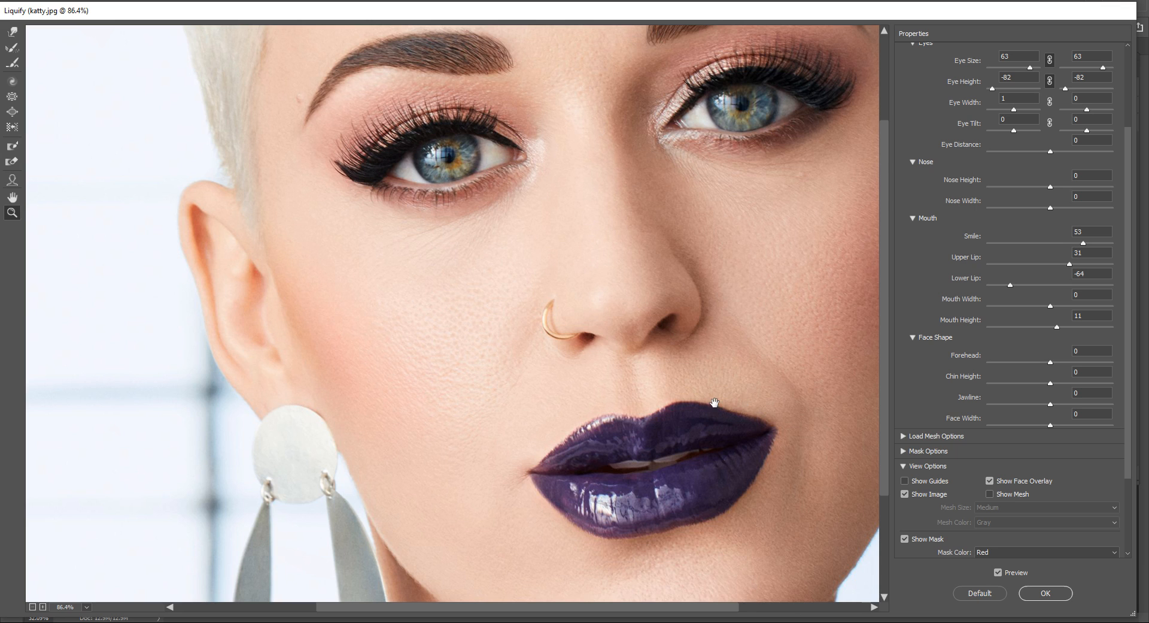
key("ctrl+minus")
key("ctrl+minus")
key("ctrl+minus")
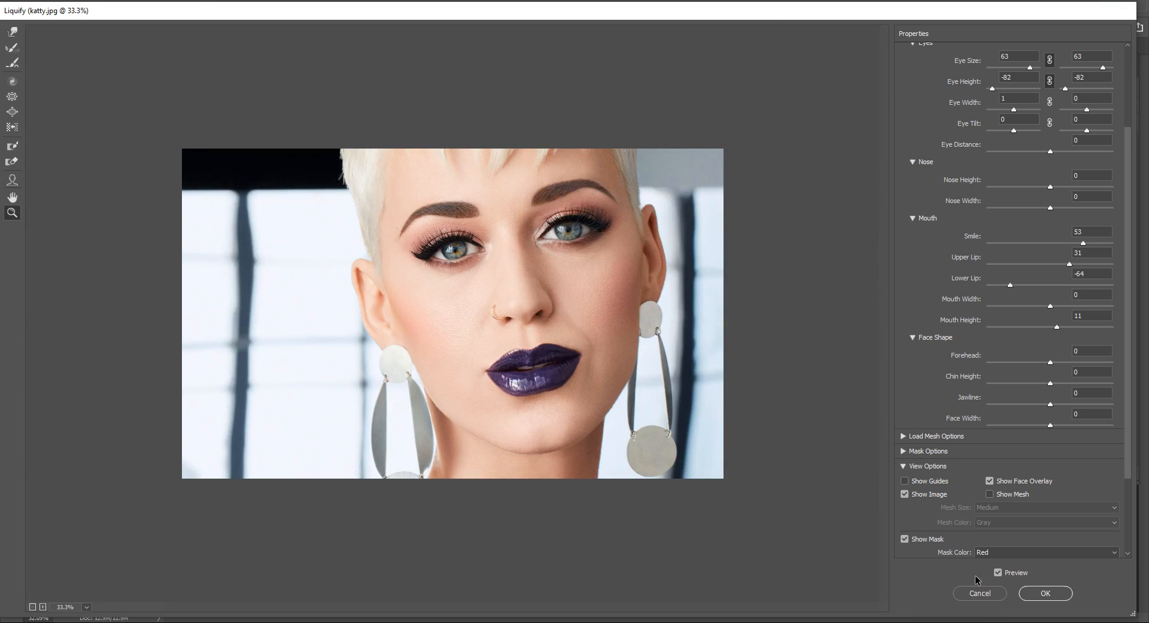
Close Liquify without applying the face changes, and toggle the portrait layer's visibility off and on
left_click(971, 593)
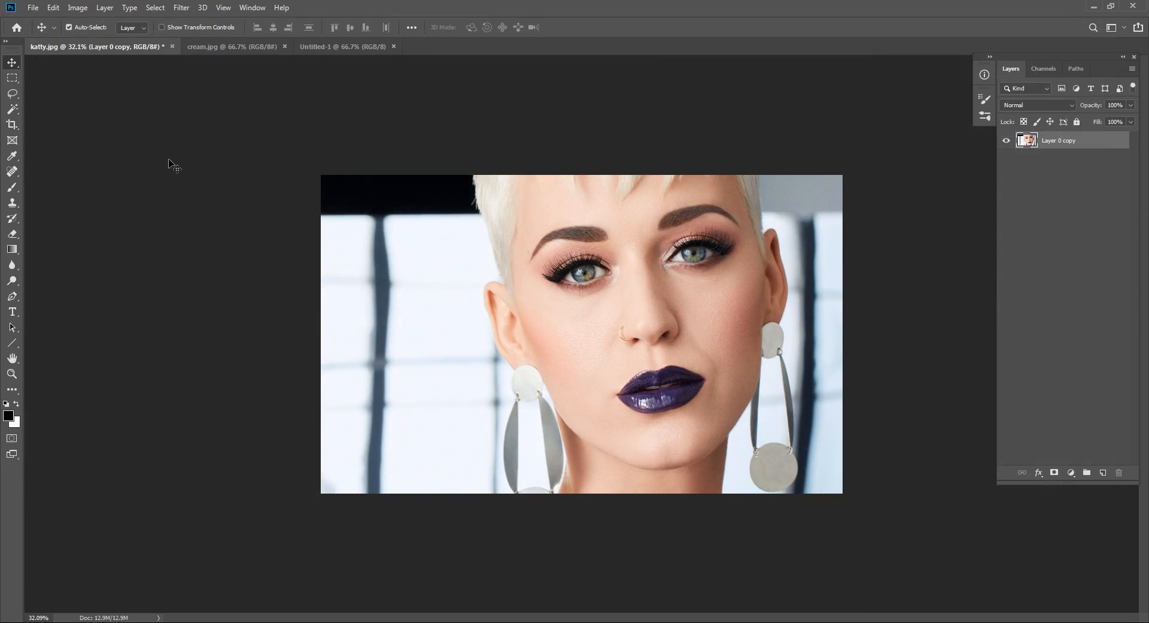
key("ctrl+comma")
key("ctrl+comma")
Add a text layer with the capital letter E in Myriad Arabic at 239 pt to the Untitled-1 document
left_click(332, 46)
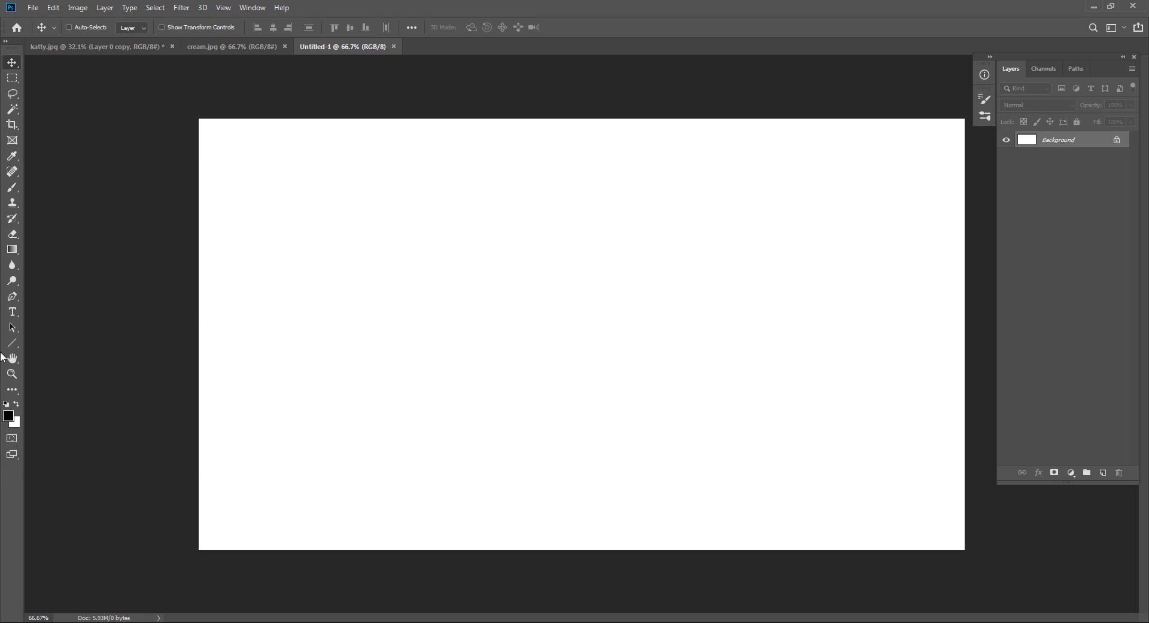
left_click(12, 311)
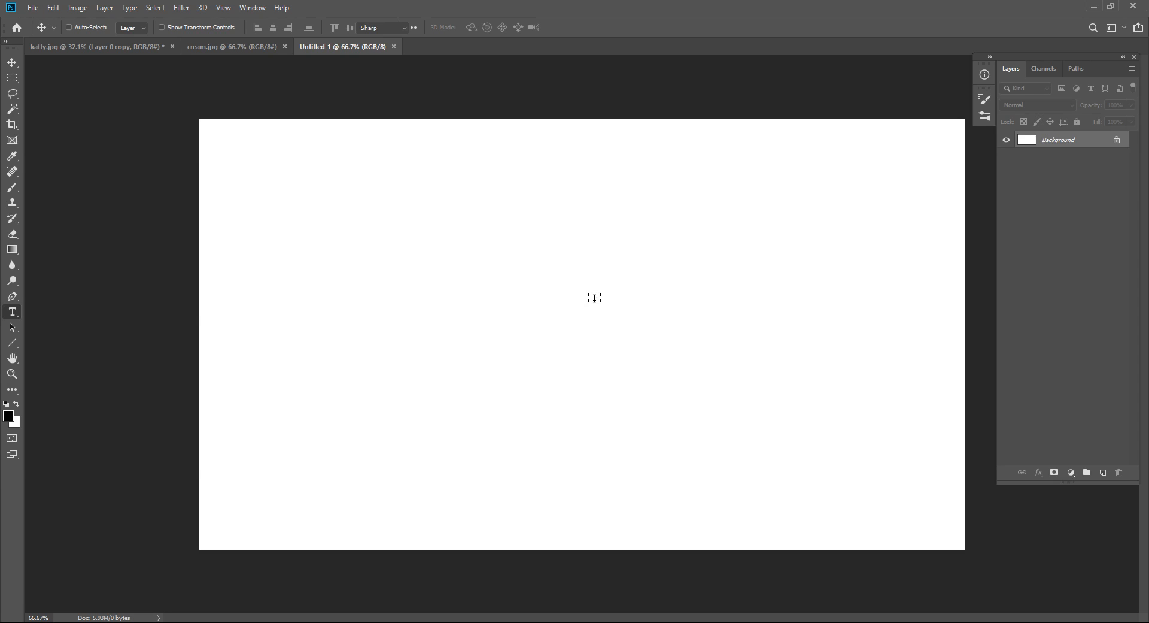
left_click(594, 297)
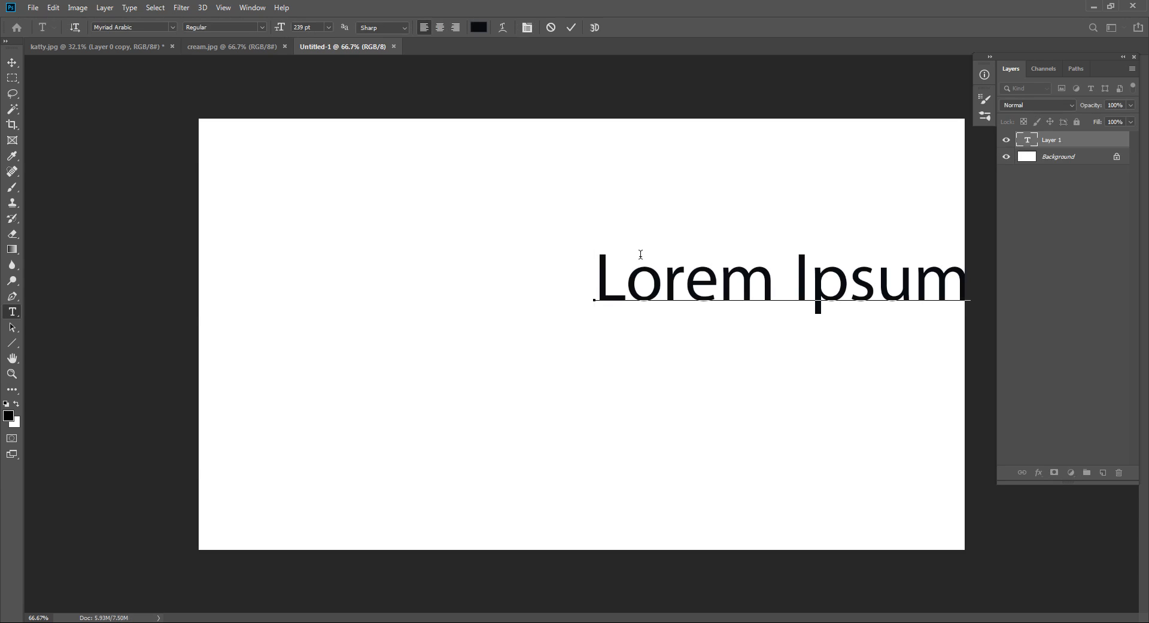
type("e")
key("ctrl+a")
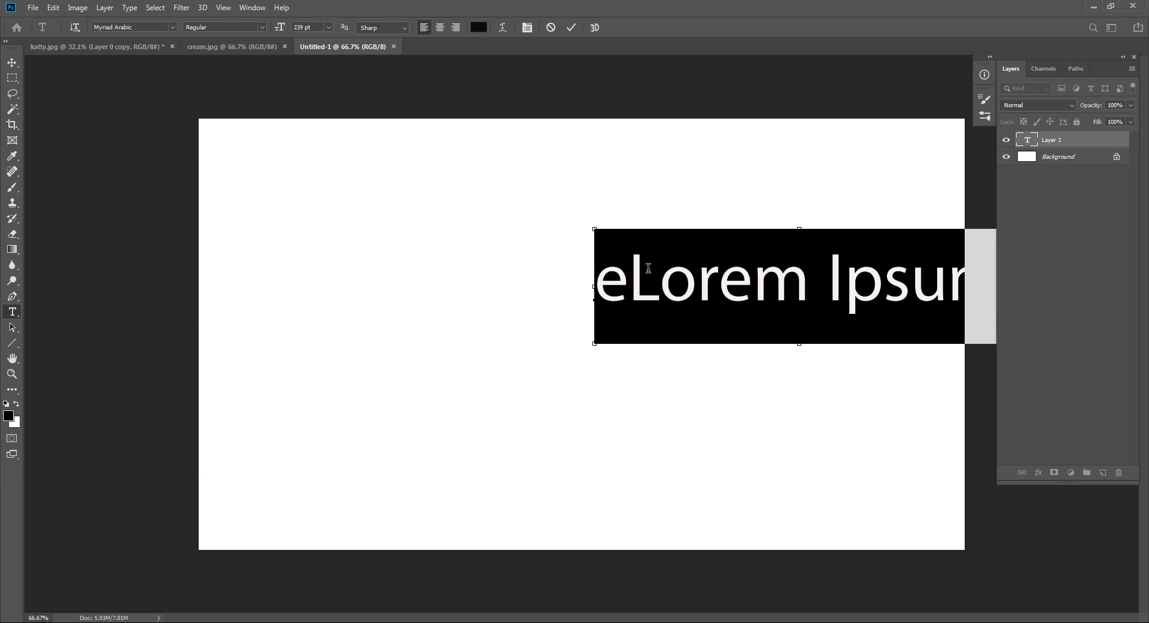
type("e")
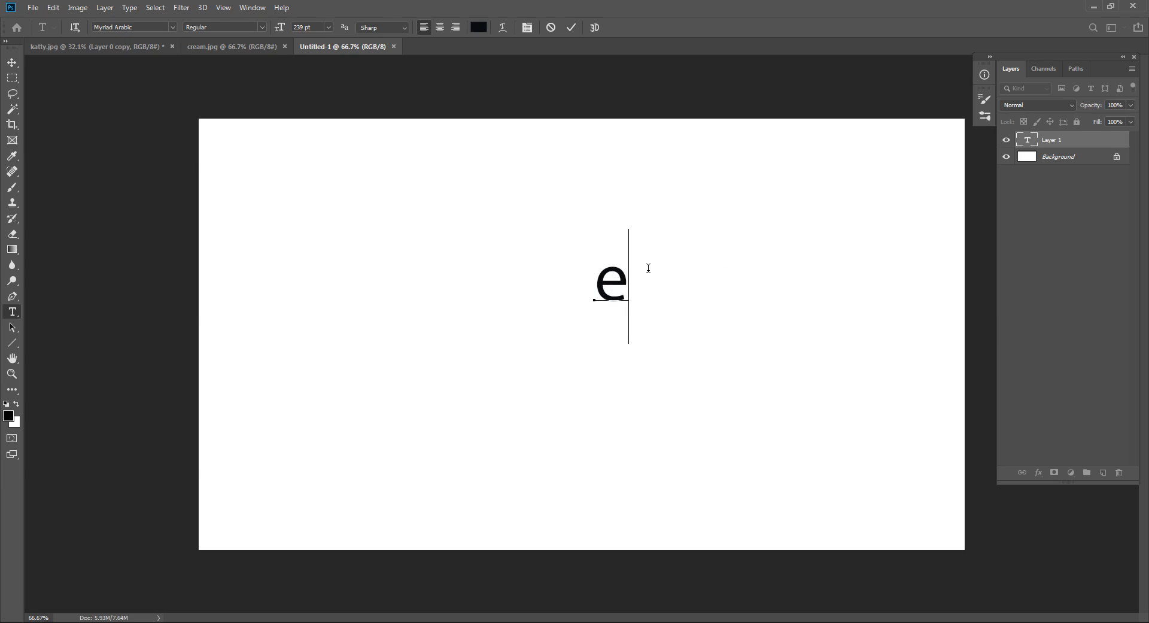
key("BackSpace")
type("E")
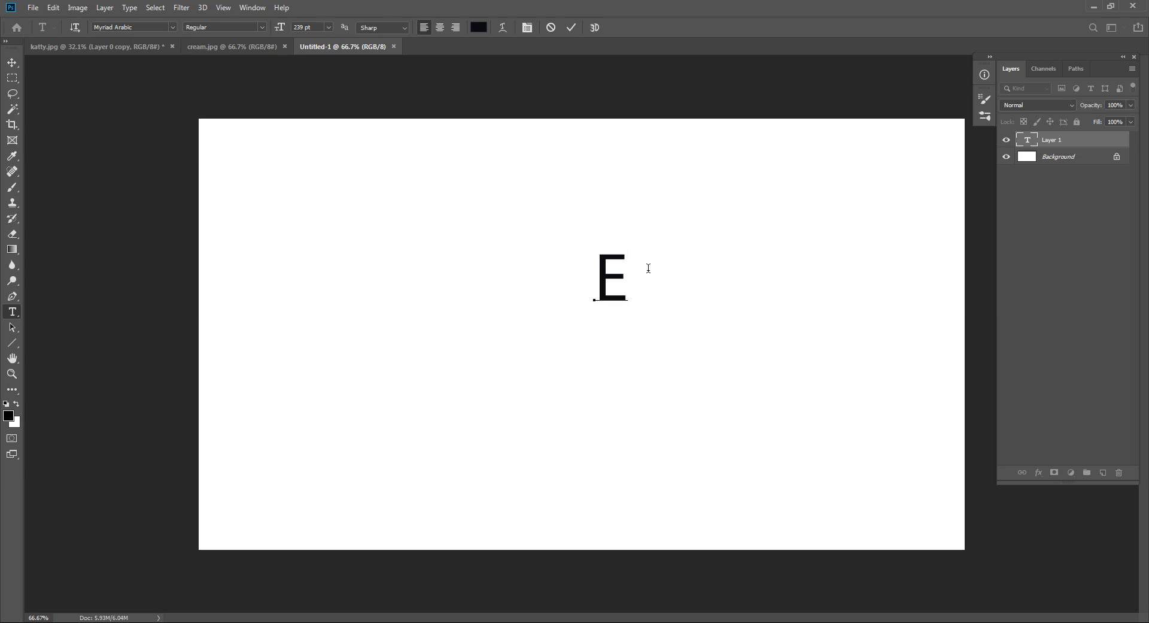
left_click(532, 528)
key("v")
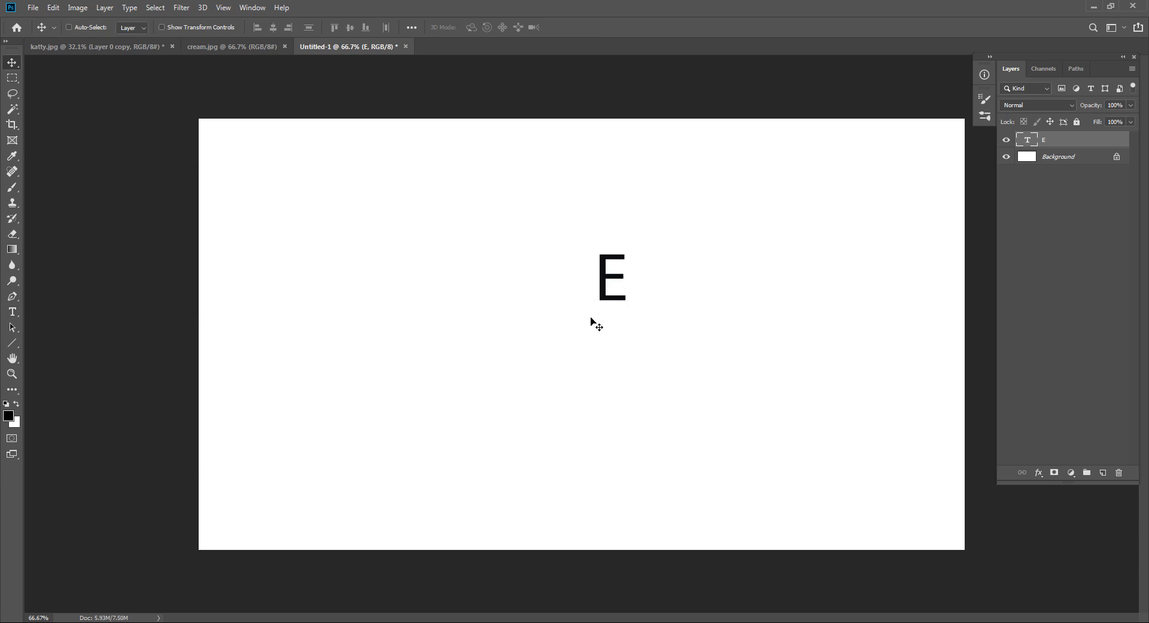
Move the letter E close to the canvas centre and scale it proportionally to about 259%
left_click_drag(599, 296, 556, 342)
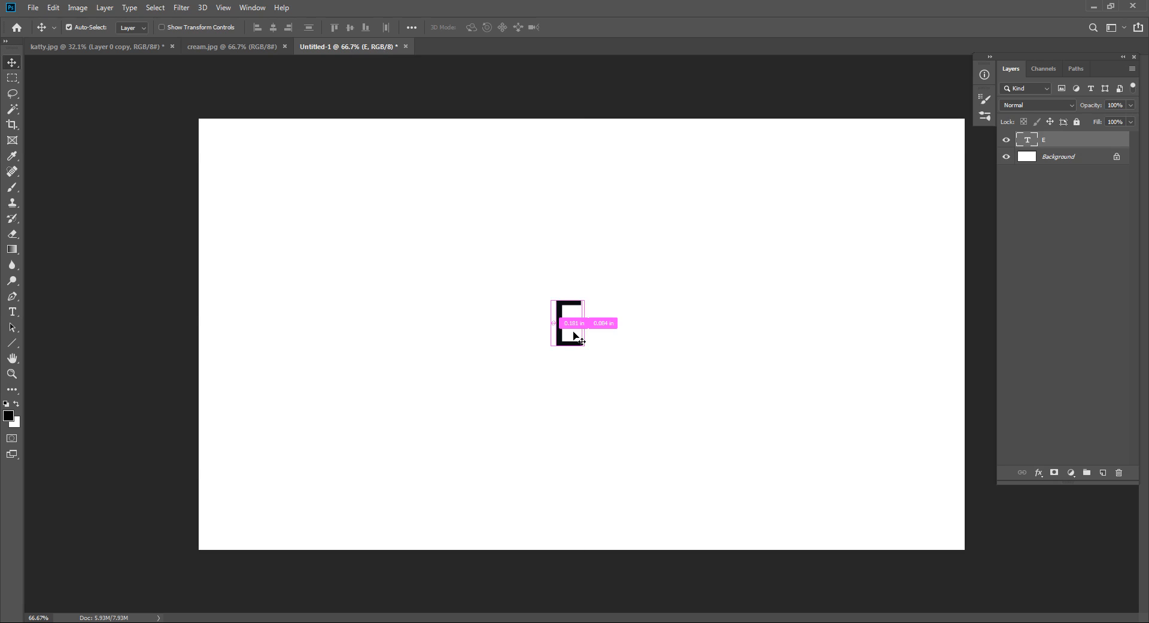
key("ctrl+t")
left_click_drag(585, 271, 793, 167)
left_click_drag(577, 246, 559, 337)
left_click_drag(614, 212, 620, 181)
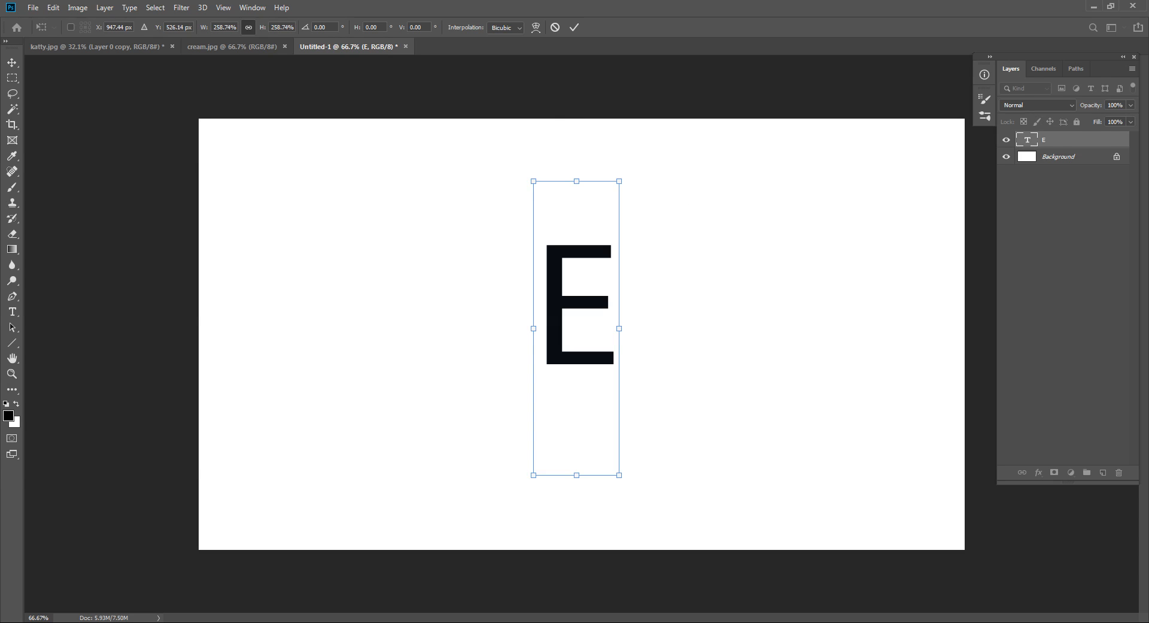
Open galaxy_cloud-wallpaper-3840x2160.jpg and paste its whole image above the letter E in Untitled-1
left_click_drag(1148, 144, 726, 47)
left_click(504, 47)
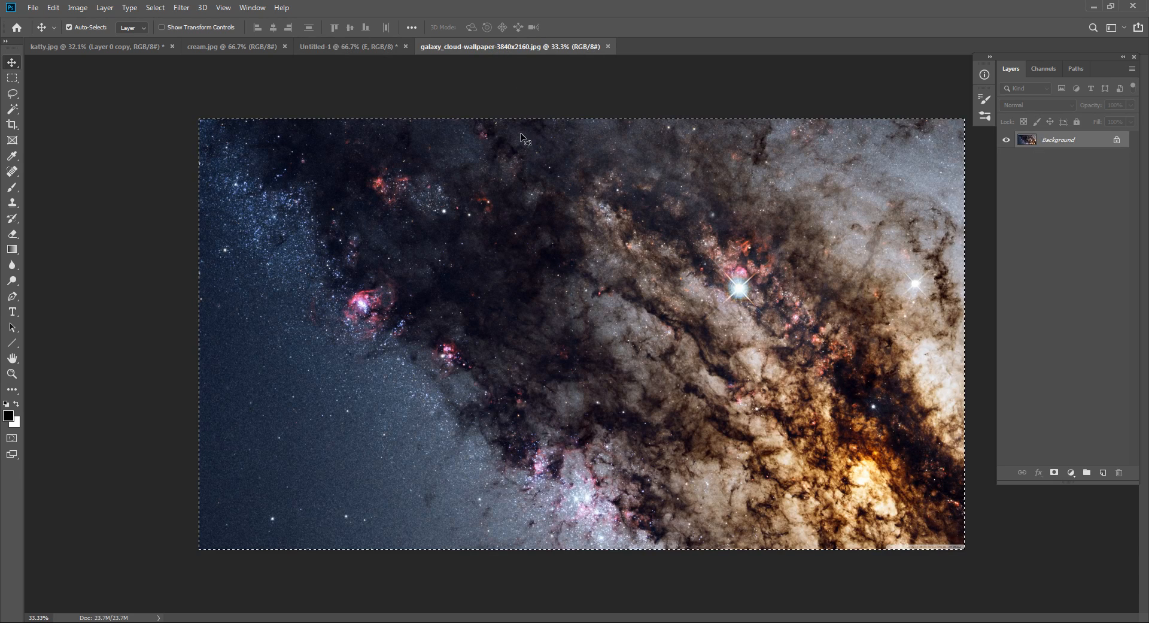
left_click(349, 47)
key("ctrl+v")
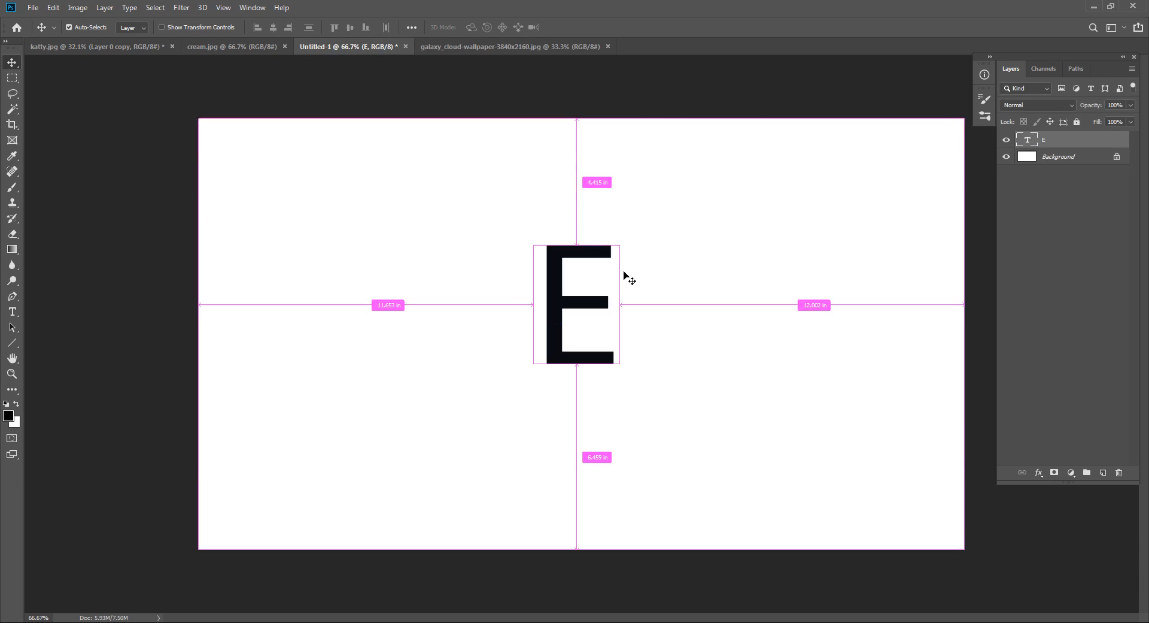
Clip the pasted galaxy layer to the letter E with a clipping mask
right_click(1055, 141)
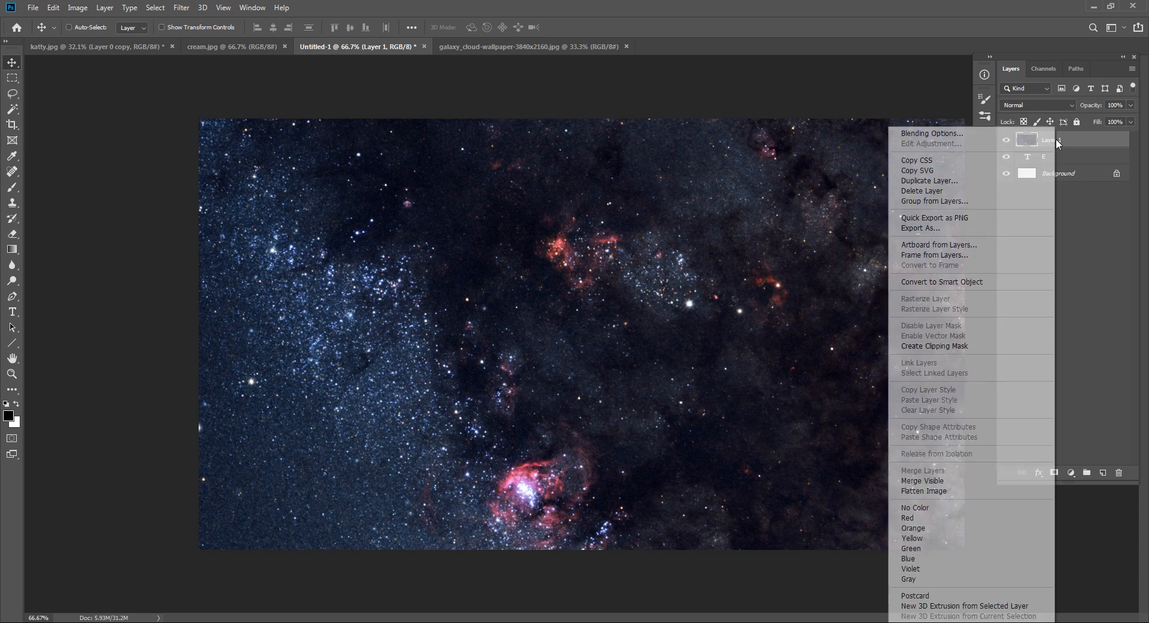
left_click(981, 346)
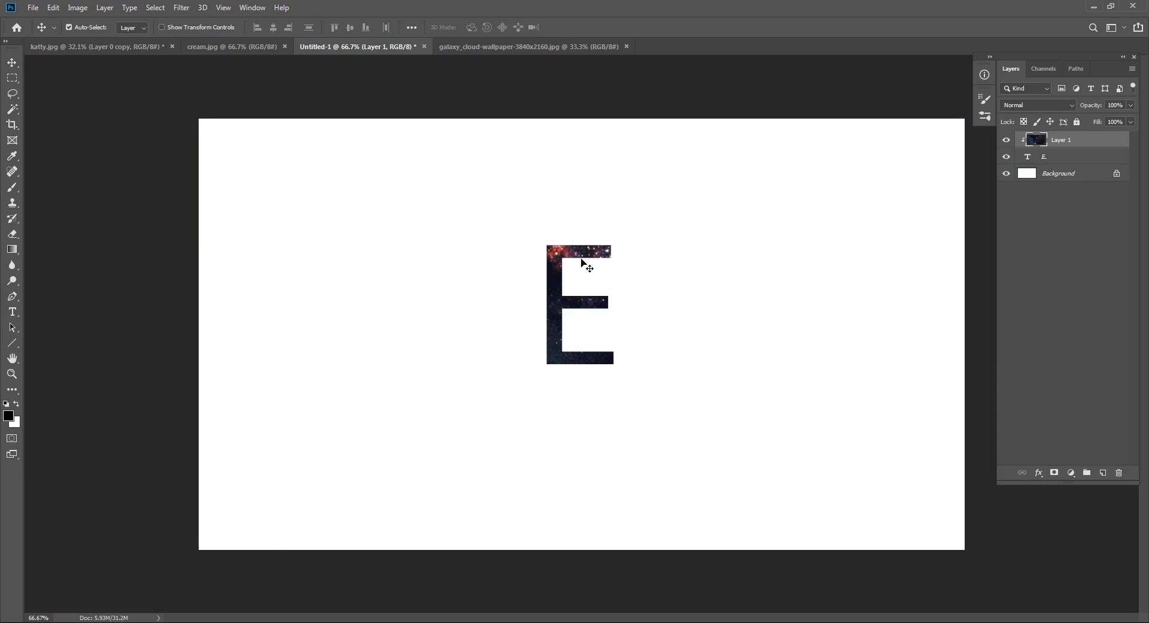
key("ctrl+t")
key("Escape")
Enlarge and widen the letter E with Free Transform to about 502% width and 350% height
left_click(1051, 157)
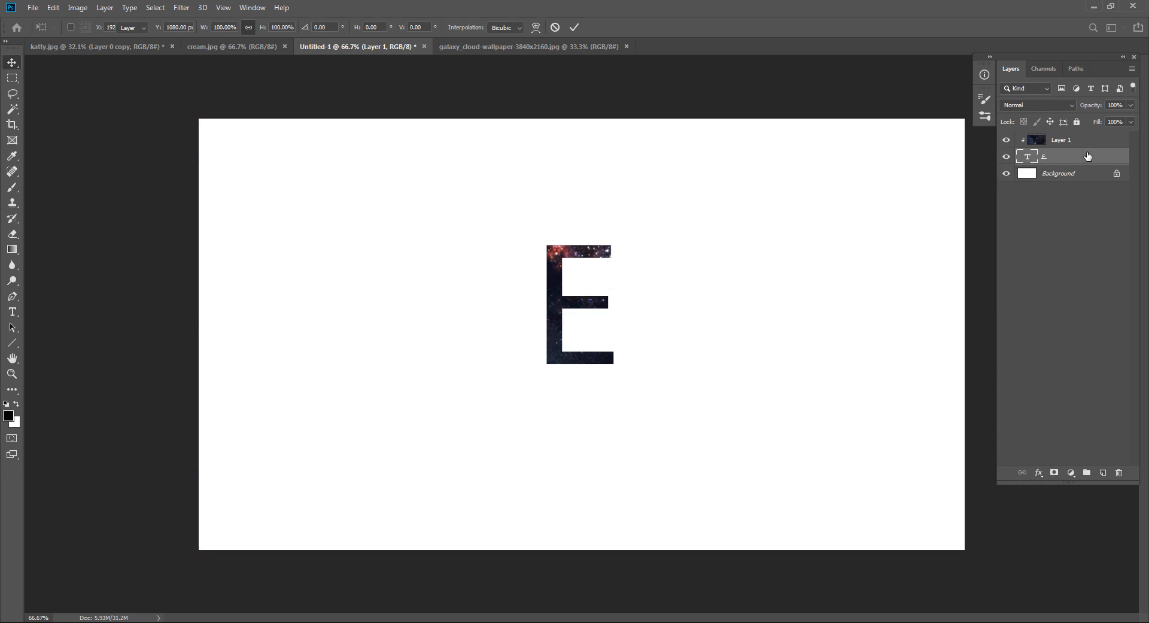
key("ctrl+t")
left_click_drag(623, 191, 850, 60)
left_click_drag(535, 477, 345, 610)
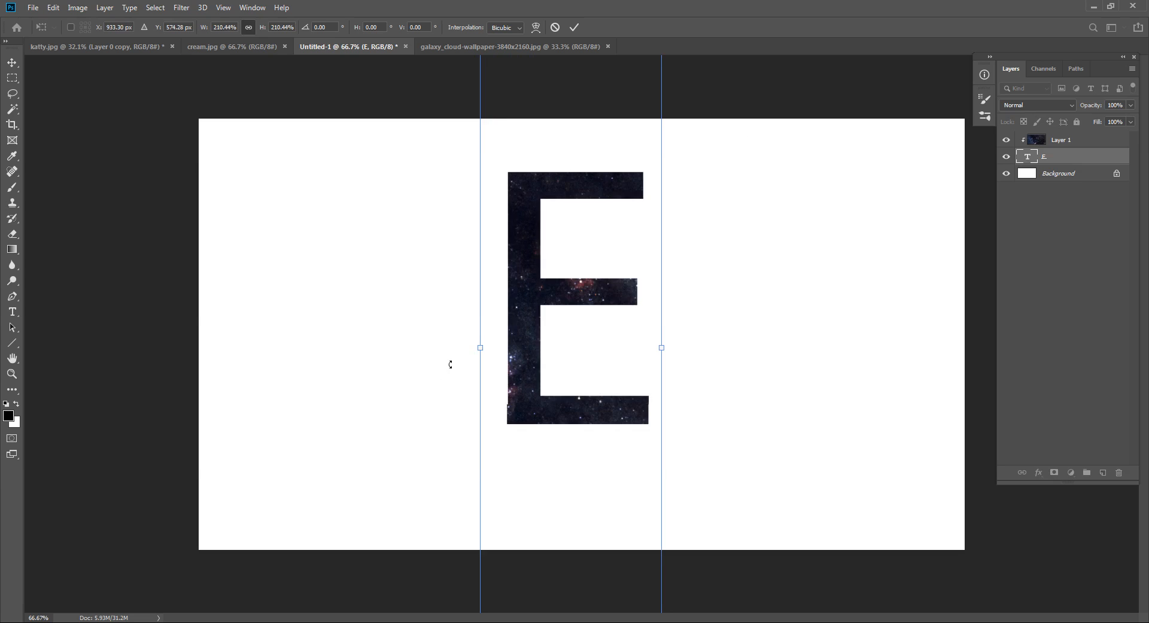
left_click_drag(474, 348, 391, 347)
left_click_drag(664, 347, 838, 331)
key("Return")
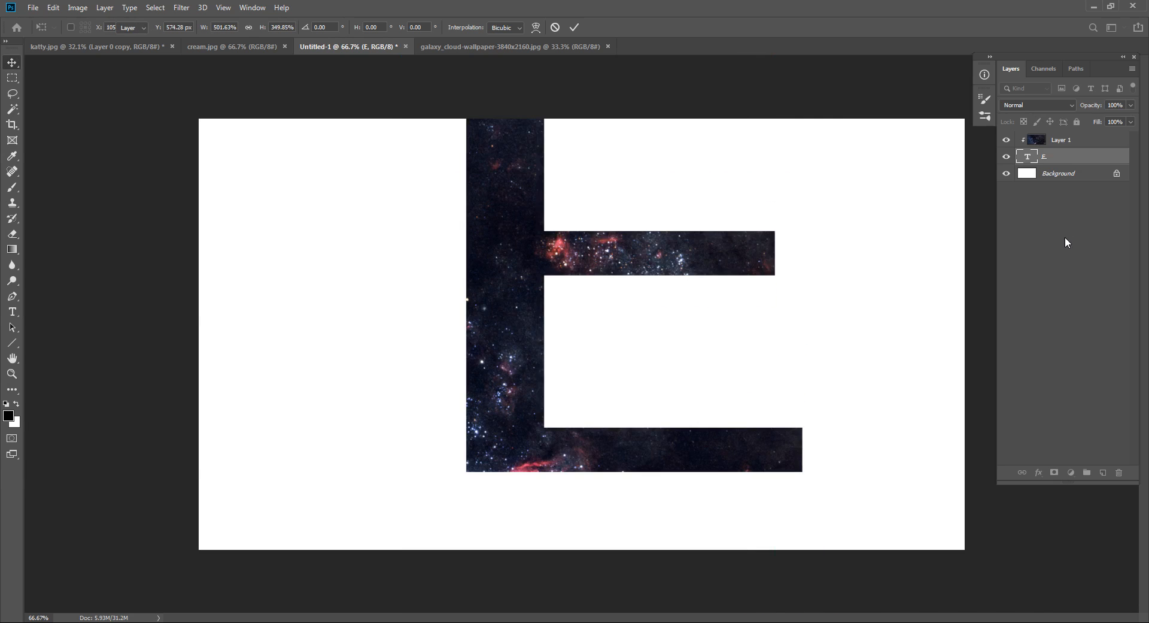
left_click(1065, 236)
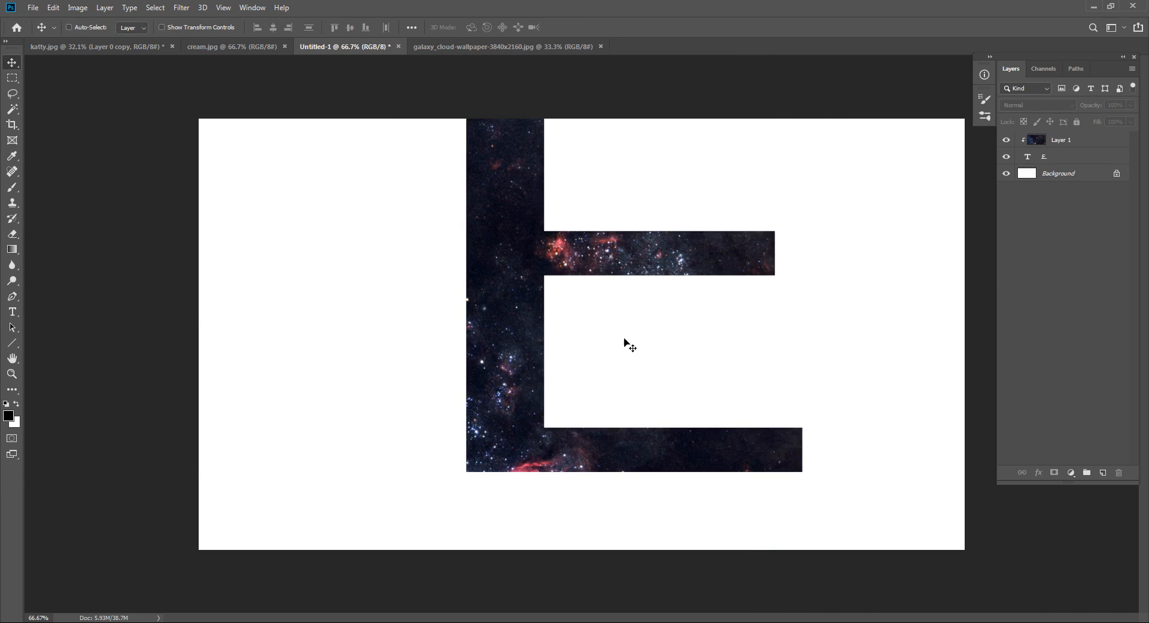
left_click(1088, 161)
key("ctrl+t")
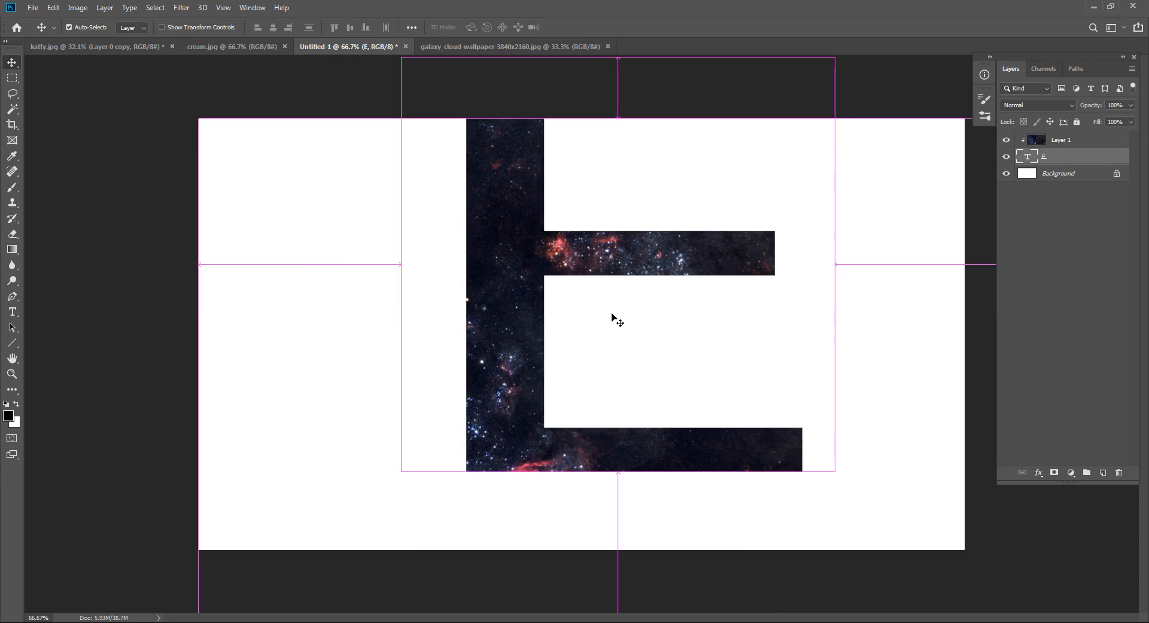
left_click_drag(401, 348, 482, 315)
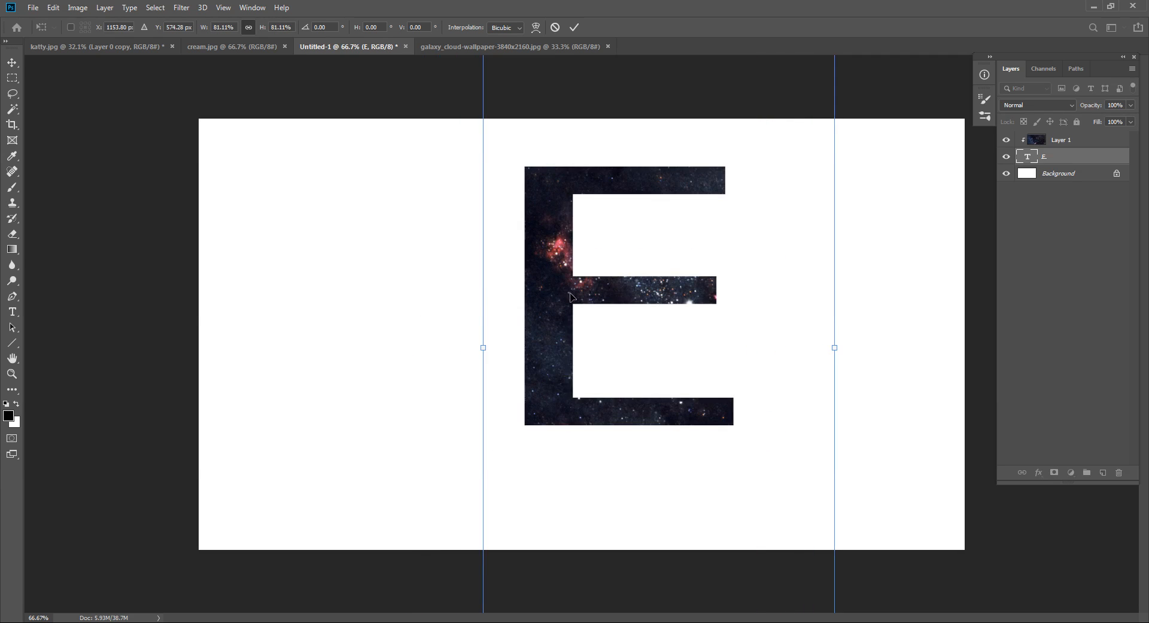
key("Return")
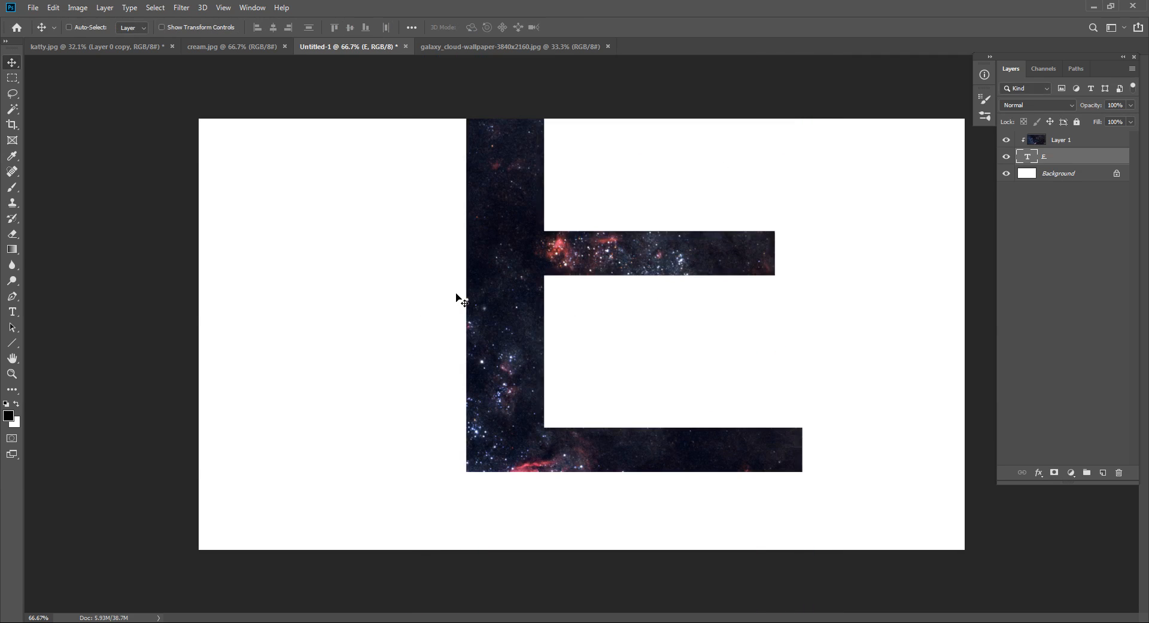
Scale the letter E down to about 38% and move it nearer the canvas centre
key("ctrl")
key("ctrl+t")
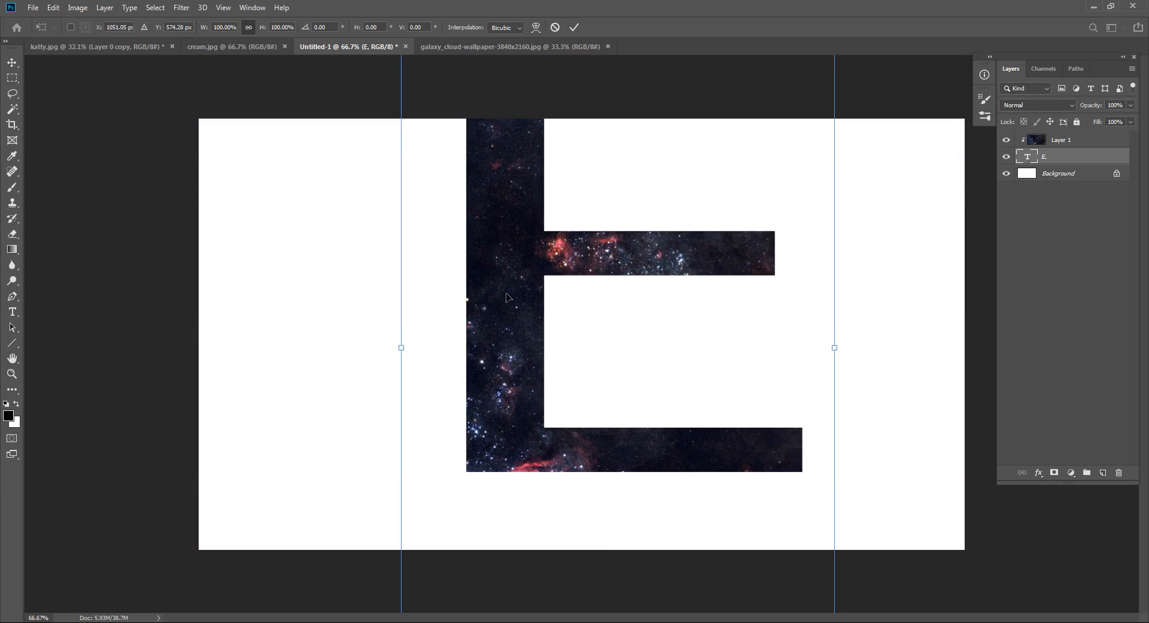
left_click_drag(399, 348, 541, 307)
key("alt+shift")
left_click(1023, 282)
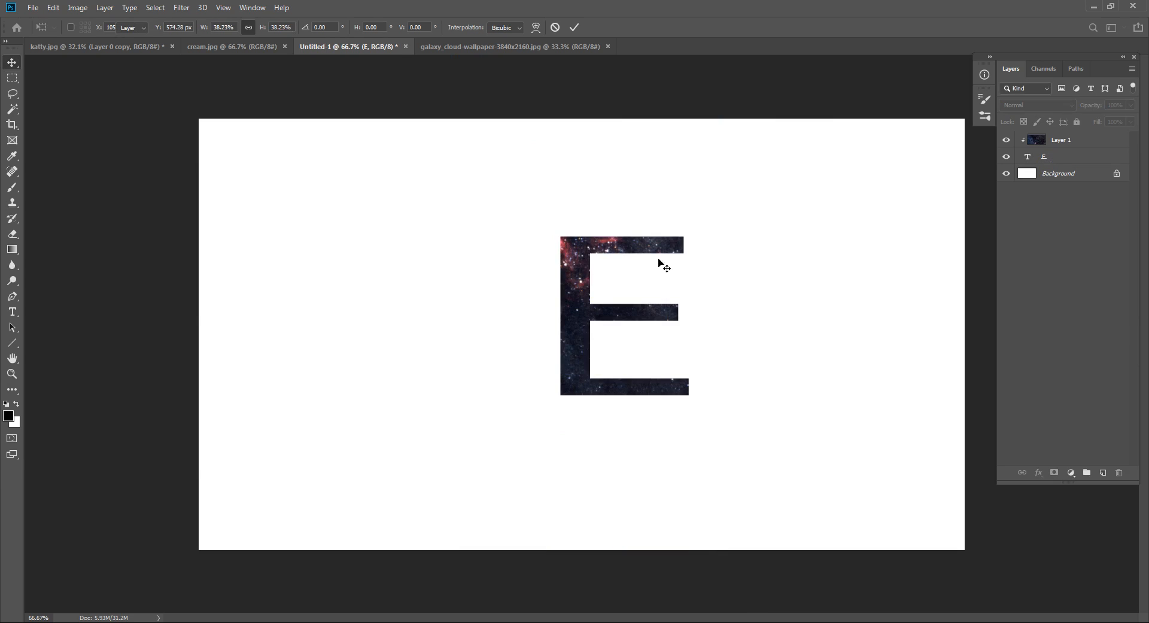
left_click(1057, 160)
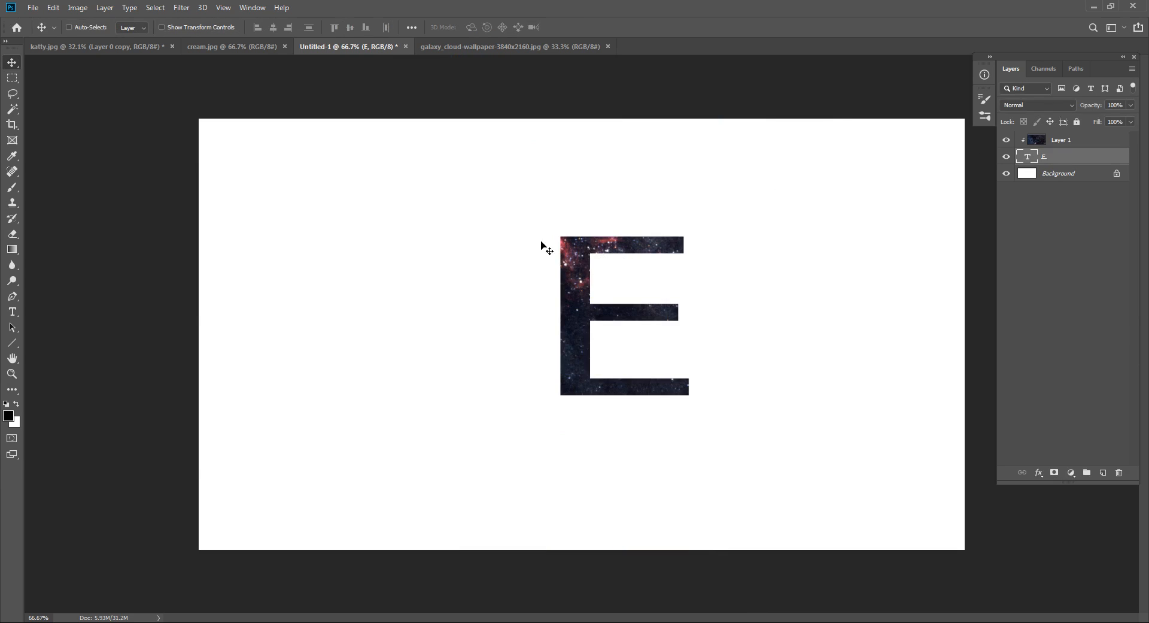
mouse_move(541, 246)
left_mouse_down()
mouse_move(547, 261)
mouse_move(518, 249)
mouse_move(529, 252)
left_mouse_up()
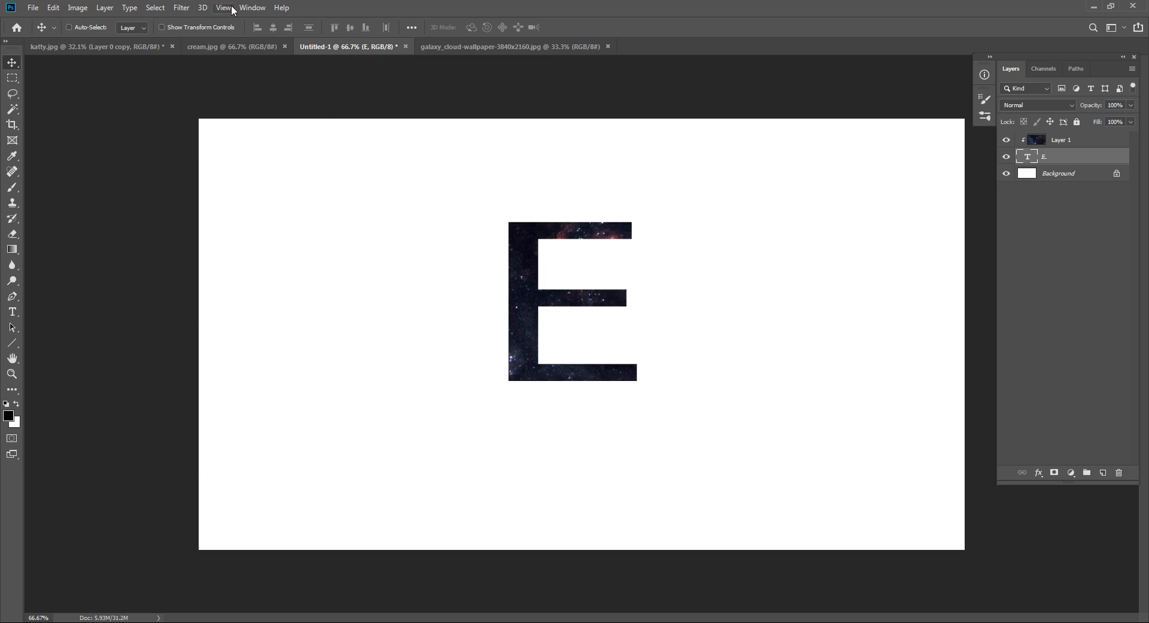
Apply the Liquify filter to the letter E layer, rasterizing its text
left_click(181, 7)
left_click(205, 102)
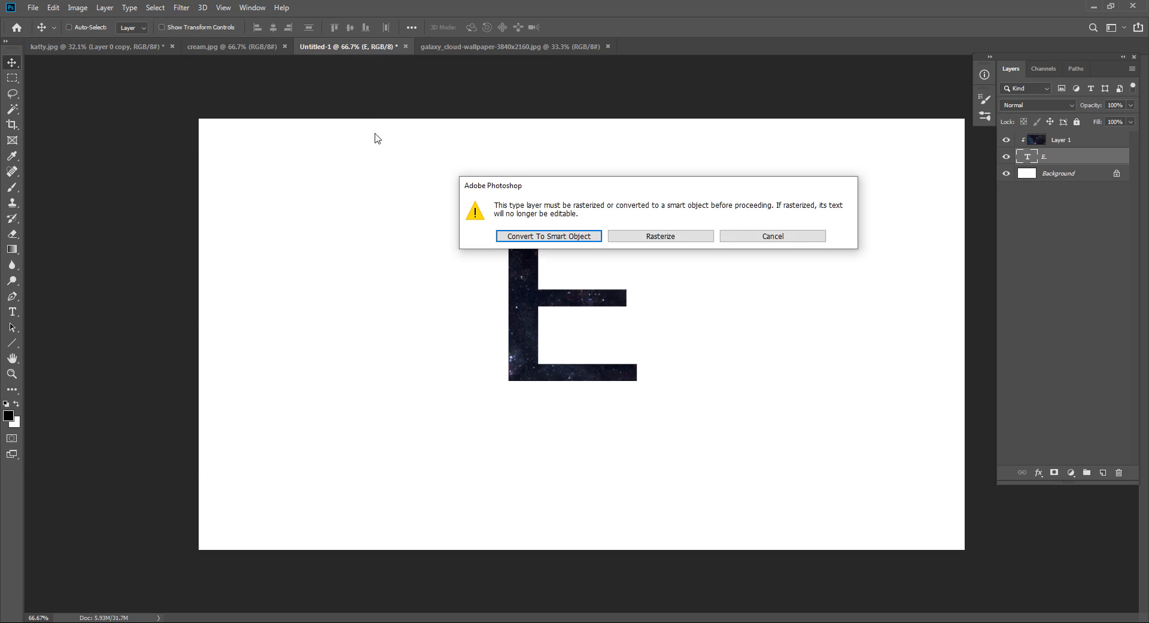
left_click(641, 240)
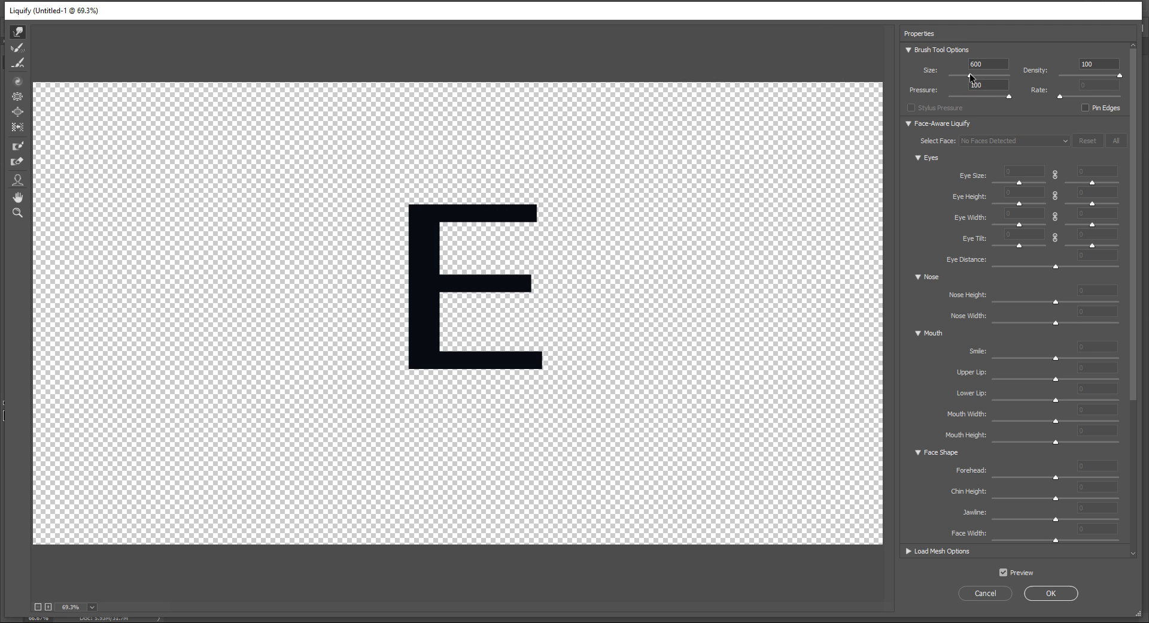
Set the Forward Warp brush size to 43 and pull drips down from the letter E's top arm
left_click_drag(970, 74, 961, 75)
mouse_move(529, 215)
left_mouse_down()
mouse_move(549, 227)
mouse_move(507, 233)
mouse_move(546, 256)
left_mouse_up()
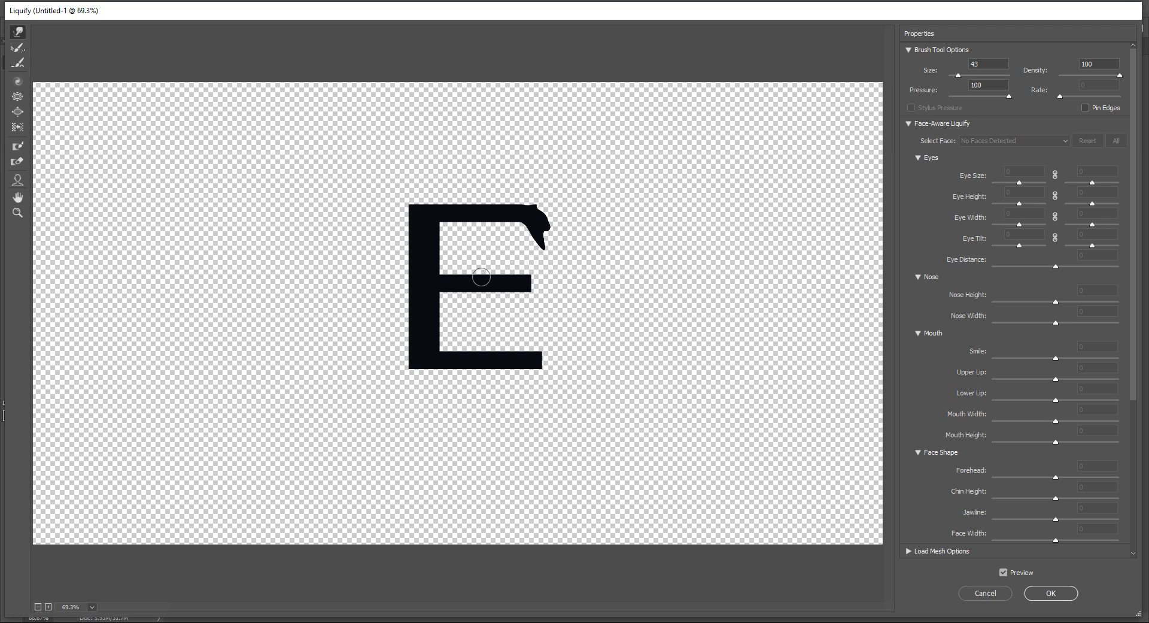
mouse_move(474, 218)
left_mouse_down()
mouse_move(470, 252)
mouse_move(451, 207)
mouse_move(438, 241)
mouse_move(435, 221)
mouse_move(426, 333)
left_mouse_up()
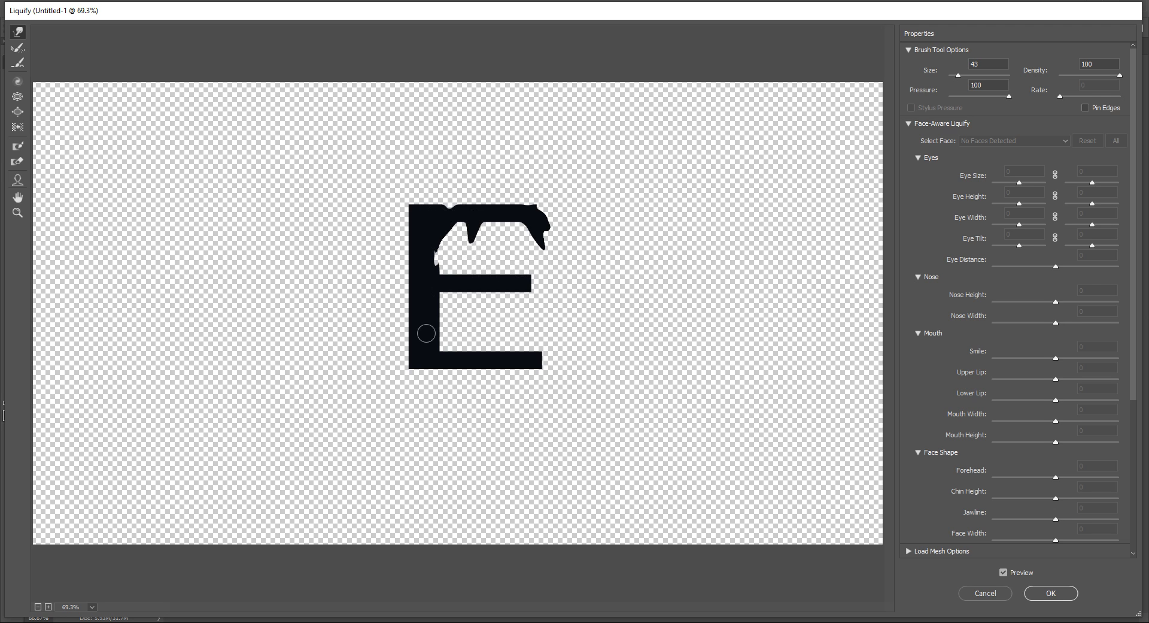
Warp rows of drips below the letter E's middle and bottom arms, and pull the middle arm's end into a point
mouse_move(522, 281)
left_mouse_down()
mouse_move(504, 289)
mouse_move(504, 311)
mouse_move(482, 290)
mouse_move(481, 312)
mouse_move(463, 287)
mouse_move(448, 307)
left_mouse_up()
mouse_move(449, 364)
left_mouse_down()
mouse_move(443, 402)
mouse_move(482, 412)
left_mouse_up()
left_click_drag(511, 368, 511, 398)
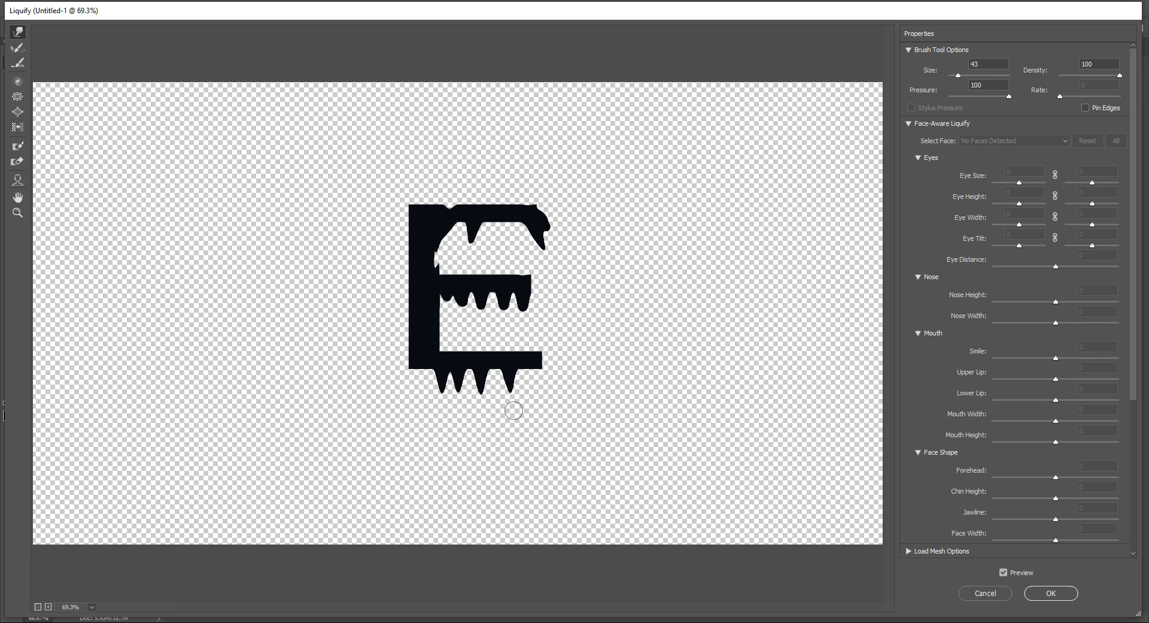
left_click_drag(532, 361, 536, 400)
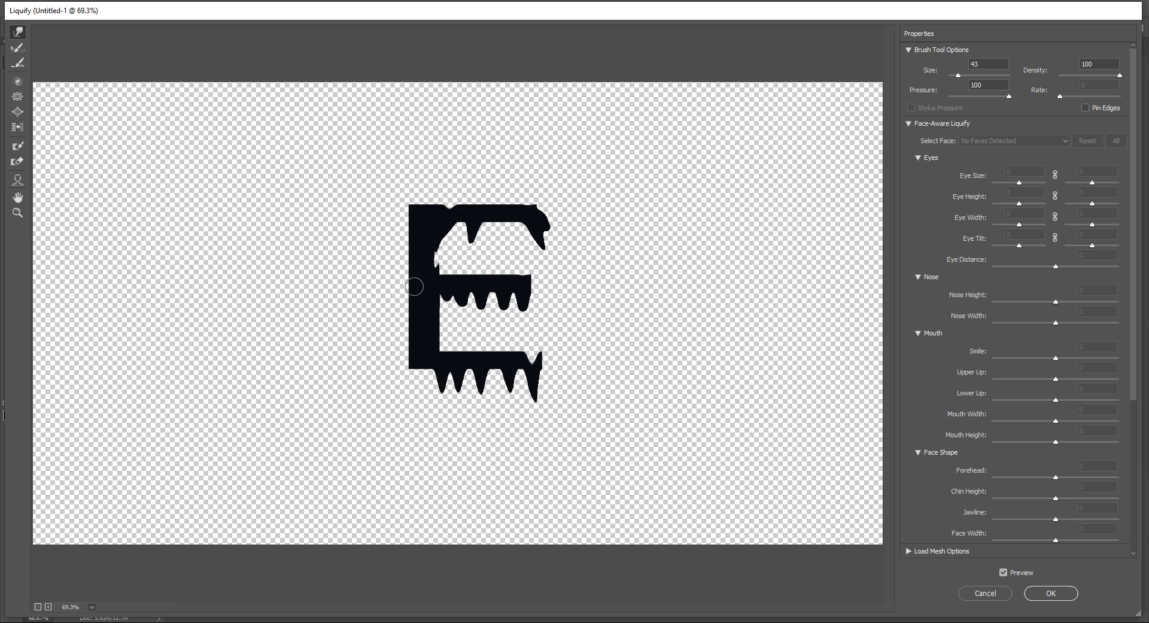
left_click_drag(531, 283, 550, 291)
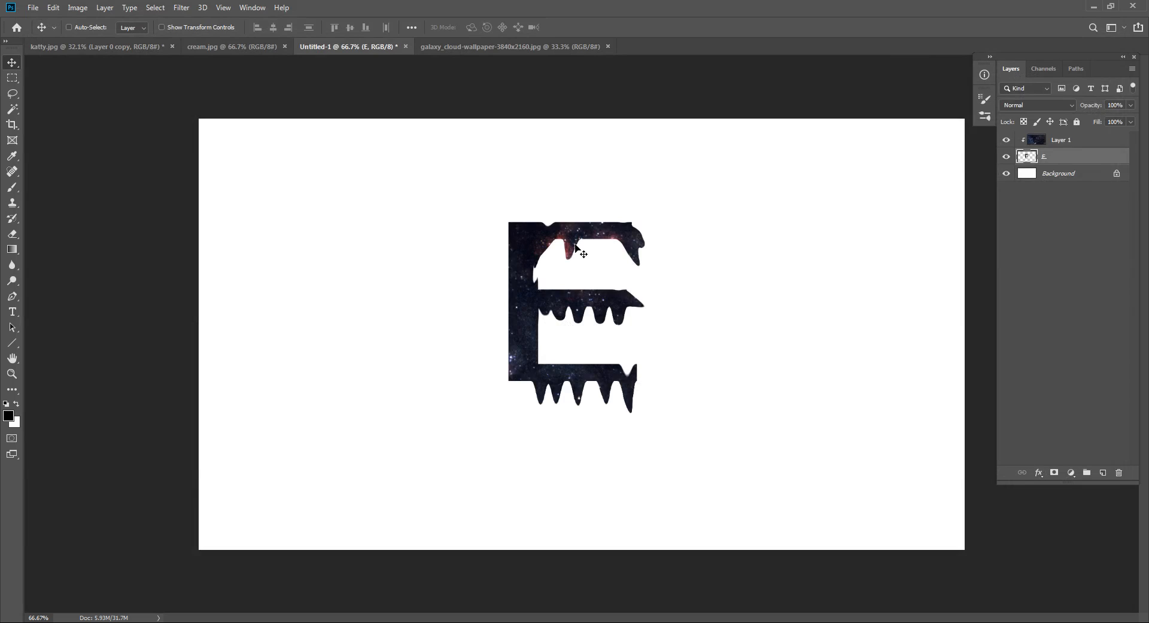
Apply the warp, delete the Background layer behind the letter E, and close the galaxy wallpaper document
left_click(1115, 176)
key("Delete")
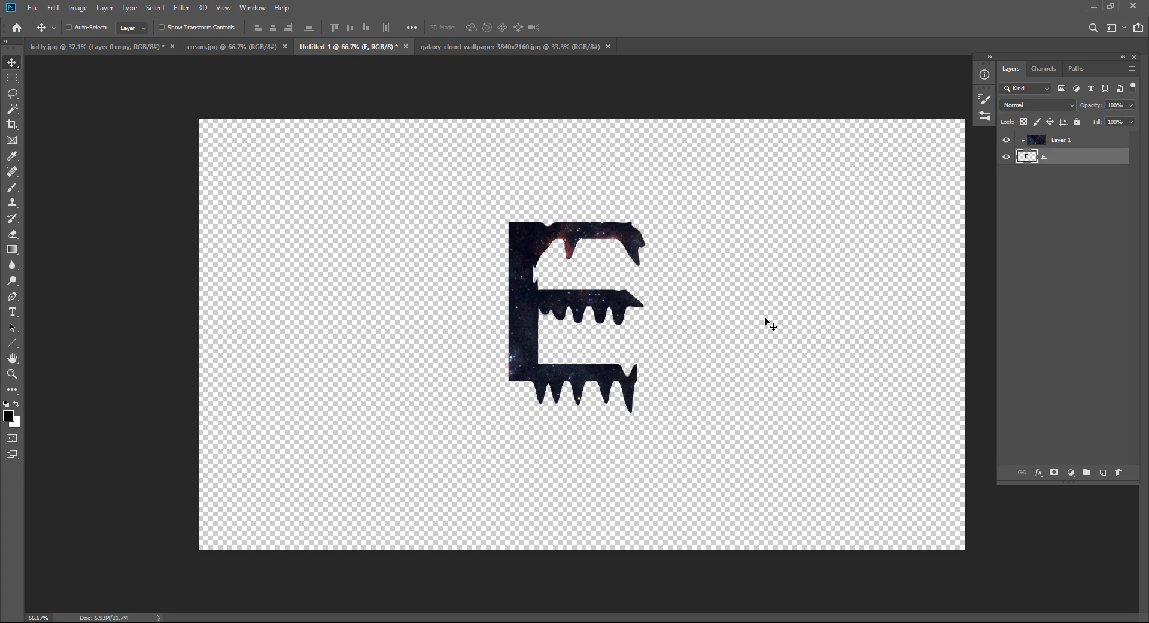
left_click(1020, 279)
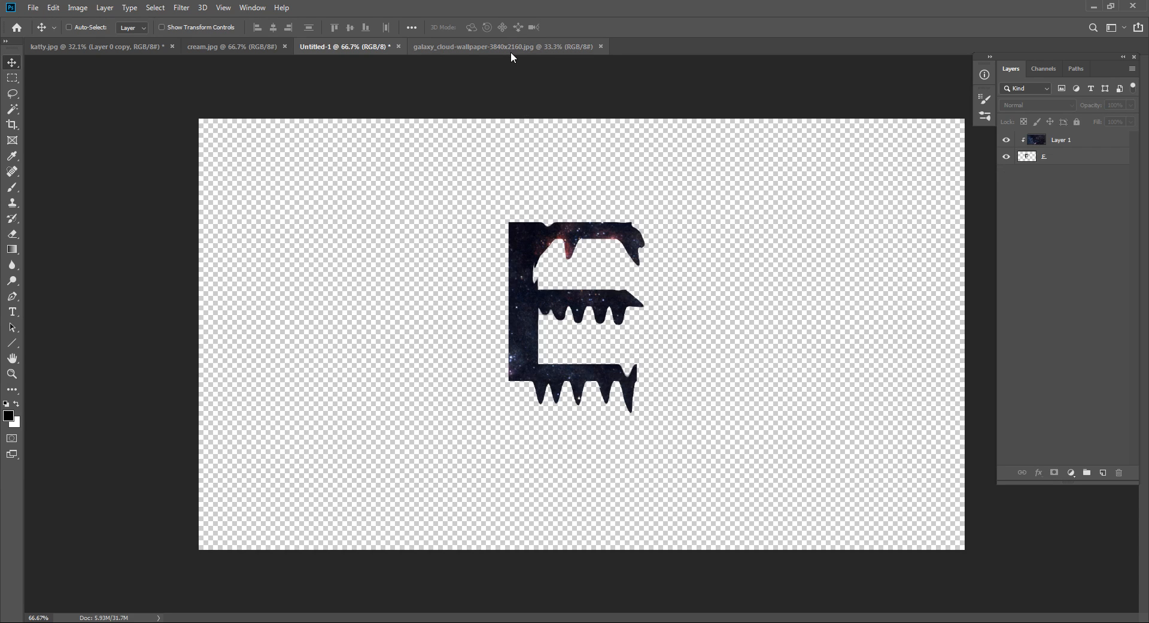
left_click(601, 46)
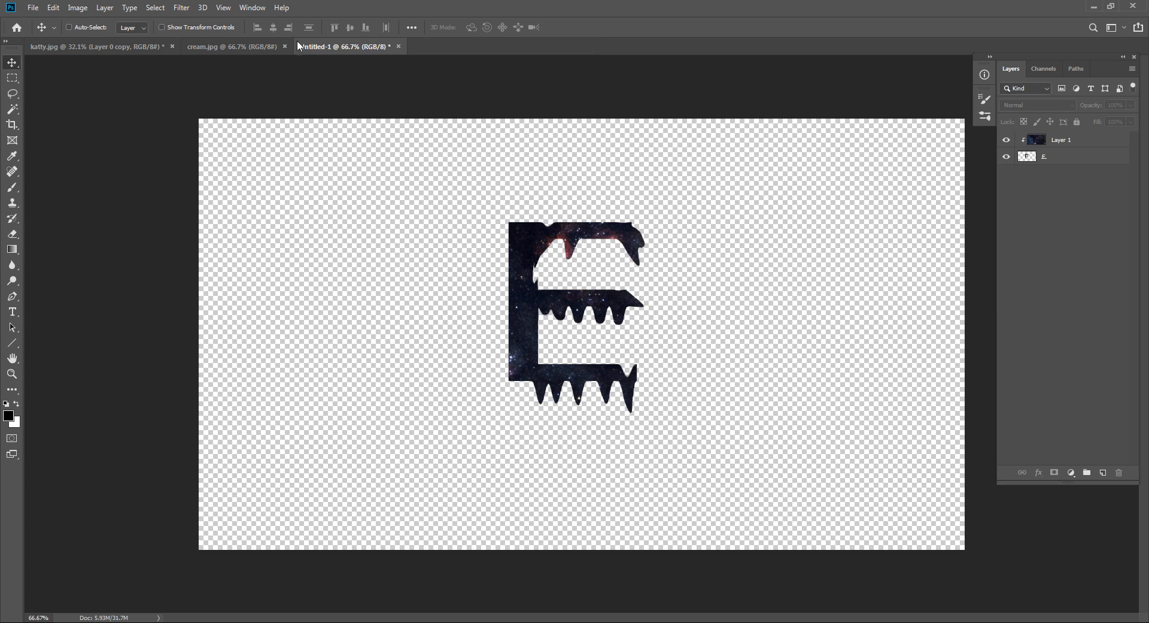
In cream.jpg, unlock the background layer and duplicate it
left_click(237, 46)
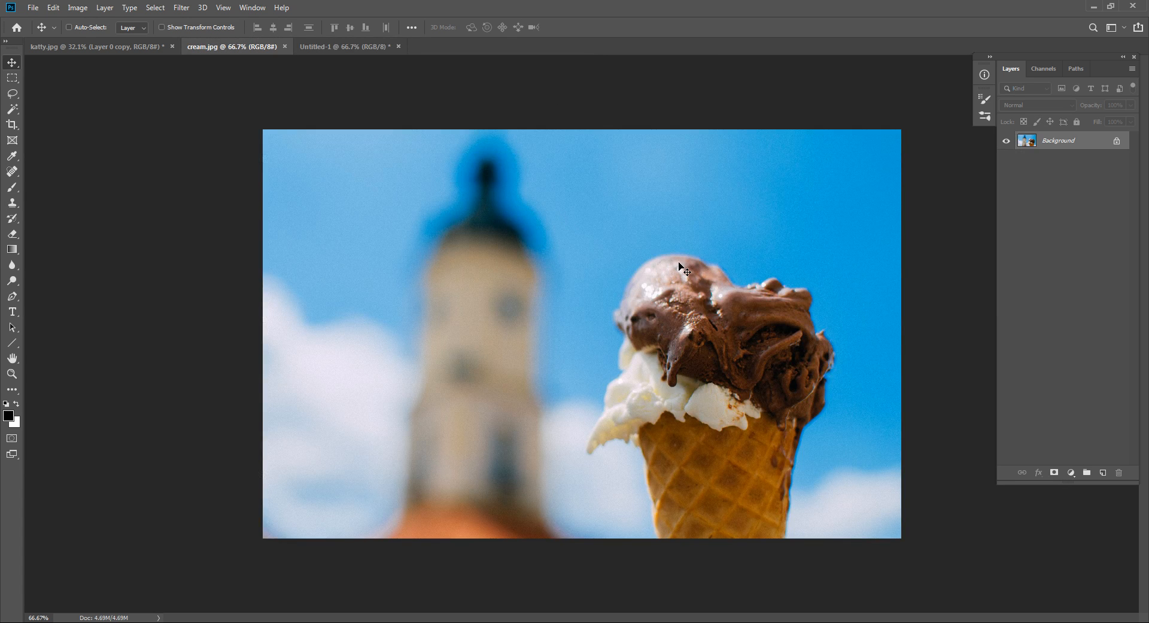
left_click(1117, 141)
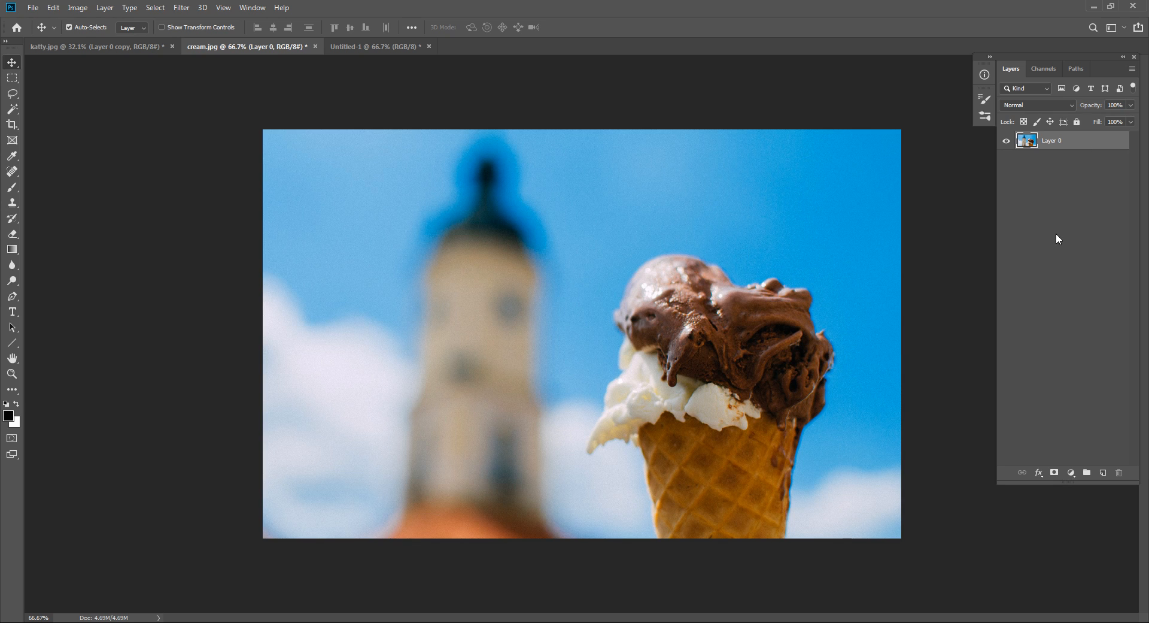
key("ctrl+j")
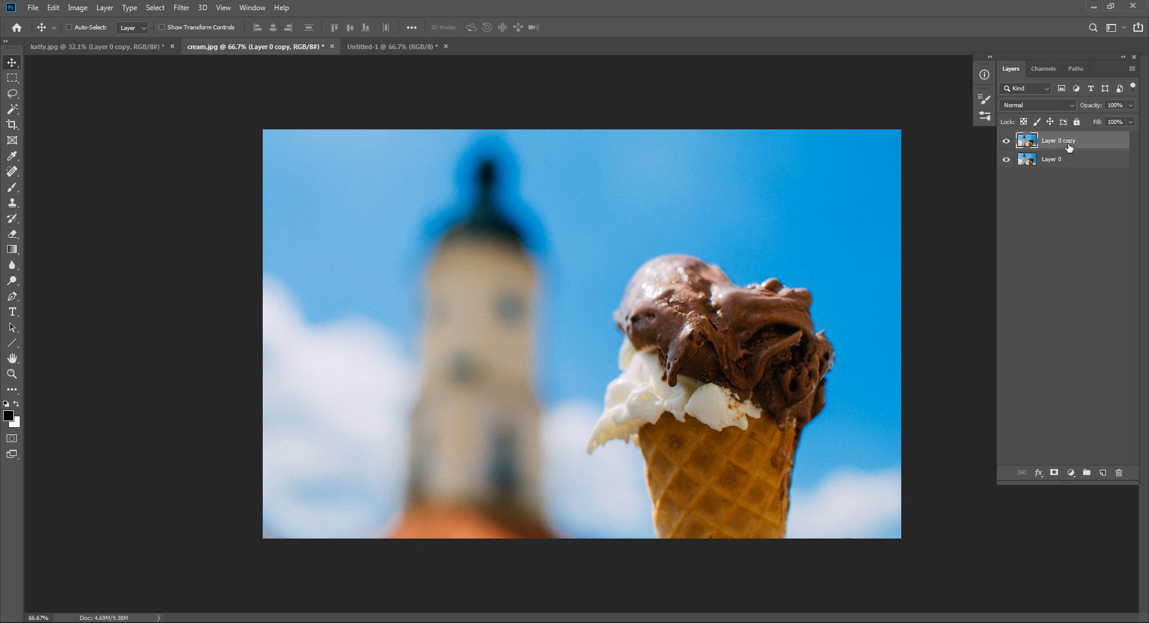
Rename the duplicated ice cream layer as effect
double_click(1060, 141)
type("b")
type("ببثزف")
key("Return")
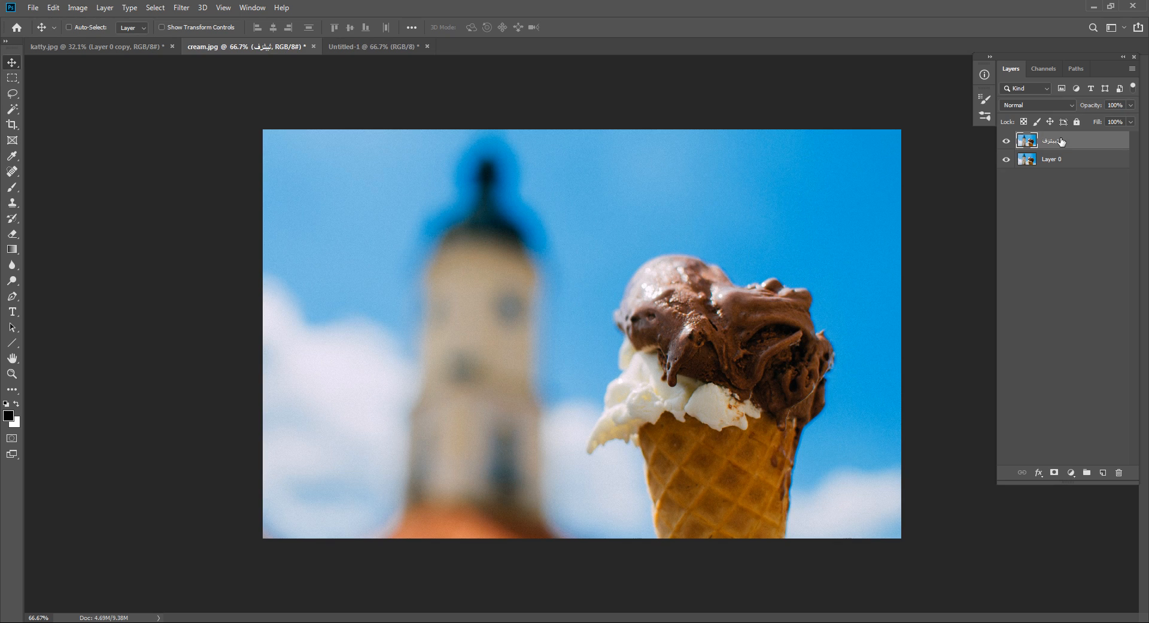
double_click(1061, 141)
key("Return")
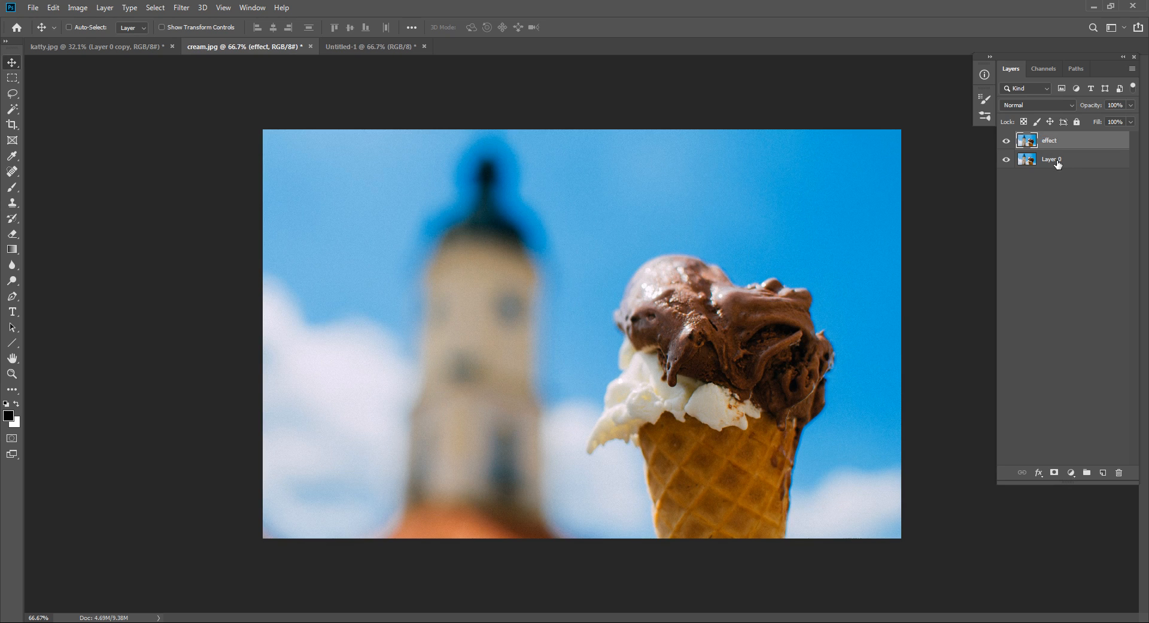
Rename the original ice cream layer as base
double_click(1053, 159)
type("bas")
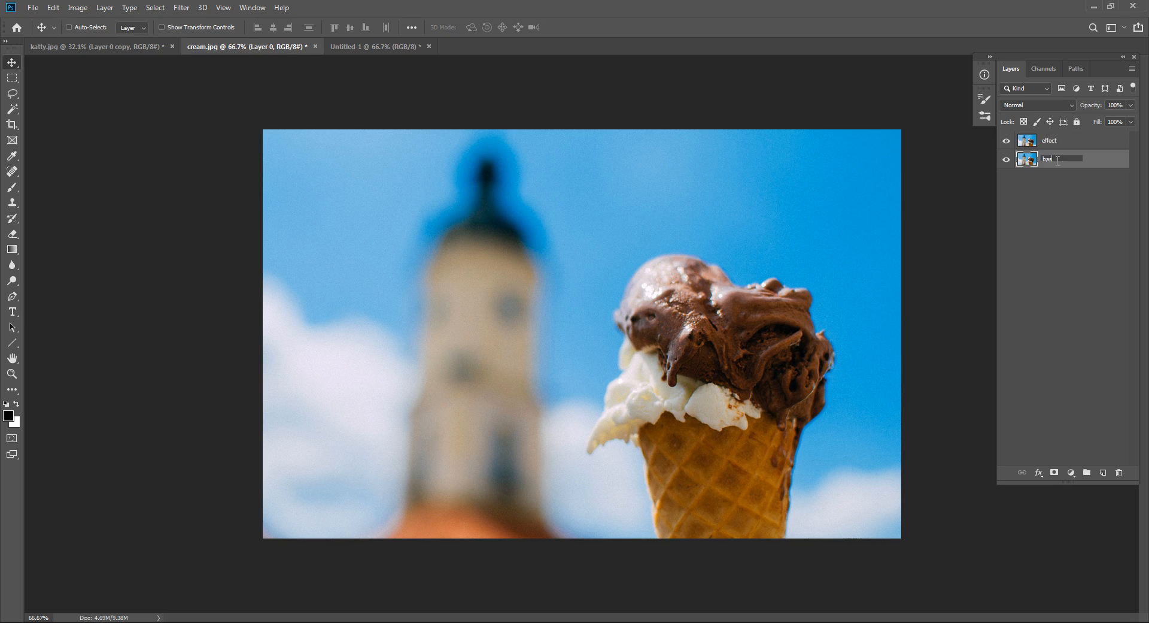
type("e")
key("Return")
Open the Liquify filter on the effect layer
left_click(1056, 138)
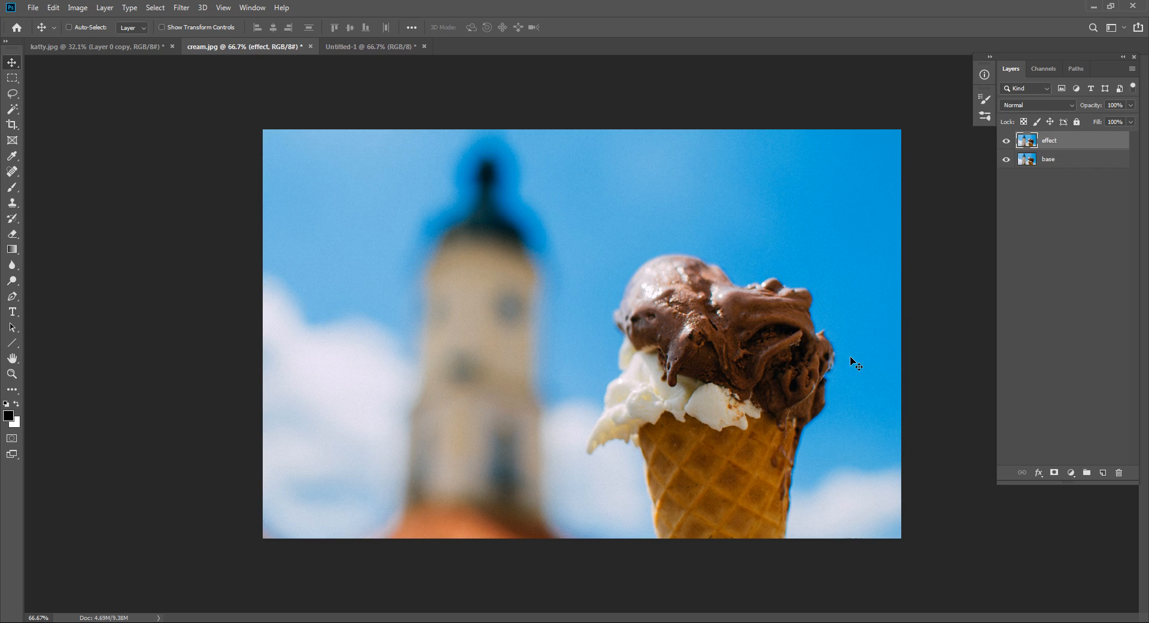
left_click(182, 7)
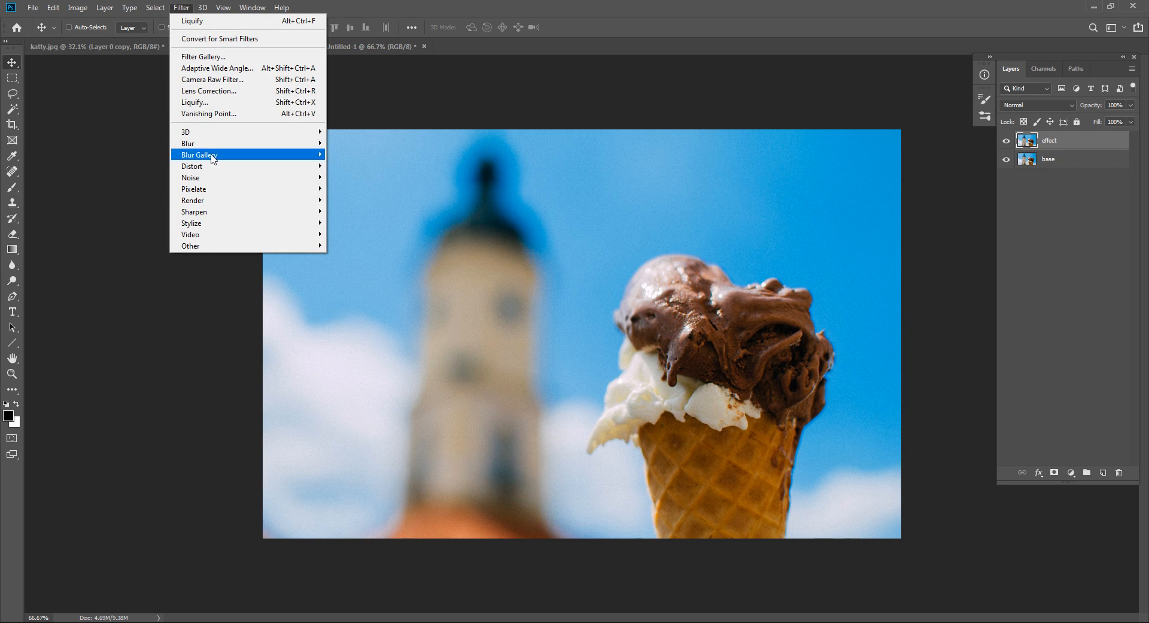
left_click(216, 102)
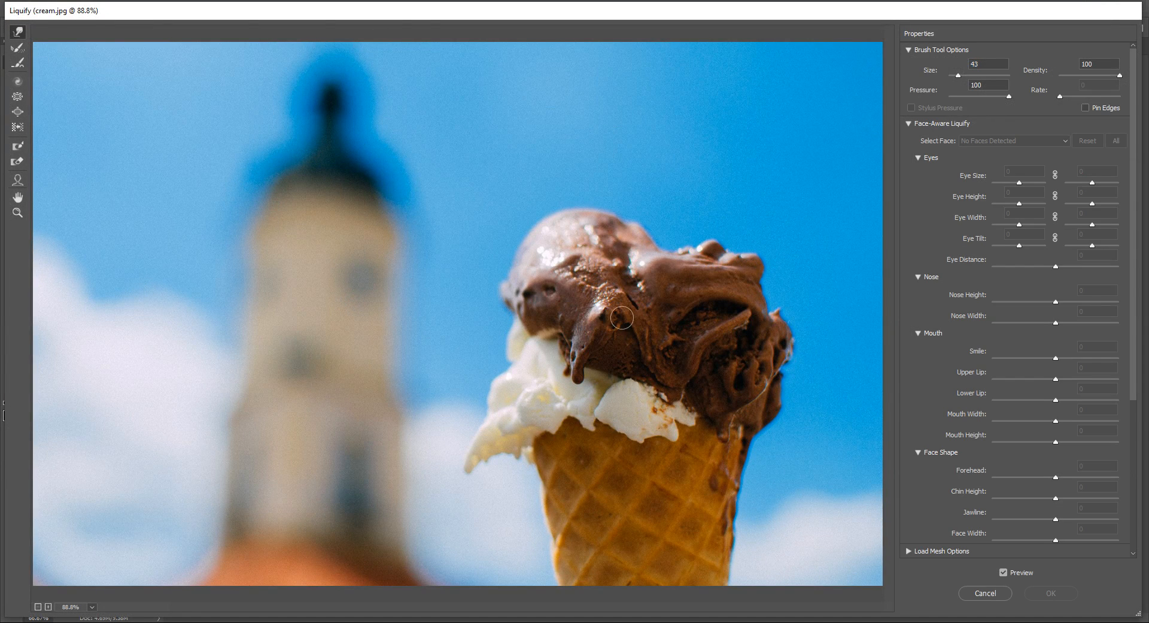
Stretch the vanilla ice cream's outer tip downward, try a drip on the chocolate scoop's right side, and undo the trial strokes
mouse_move(484, 441)
left_mouse_down()
mouse_move(469, 495)
mouse_move(495, 473)
mouse_move(500, 521)
mouse_move(511, 502)
left_mouse_up()
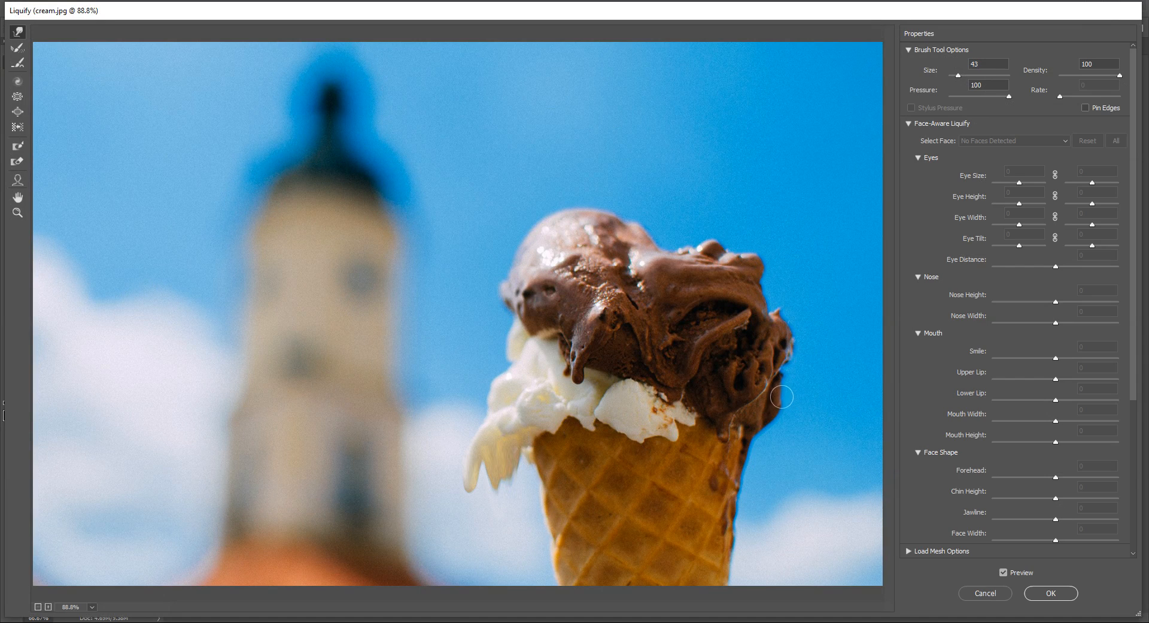
left_click_drag(782, 396, 774, 508)
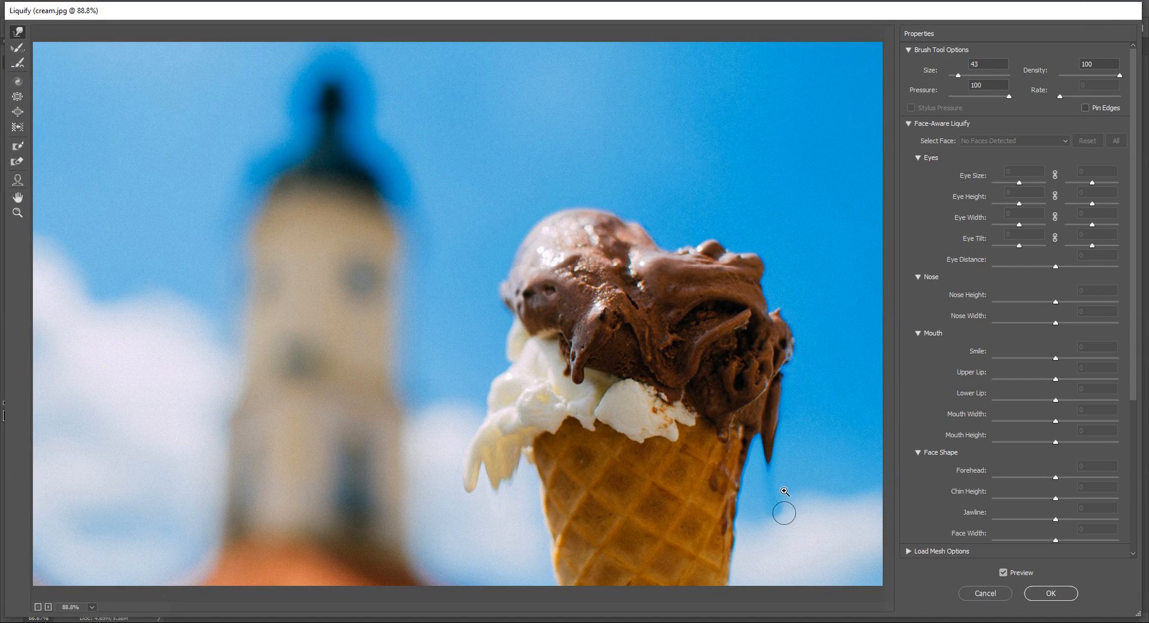
key("ctrl+alt+z")
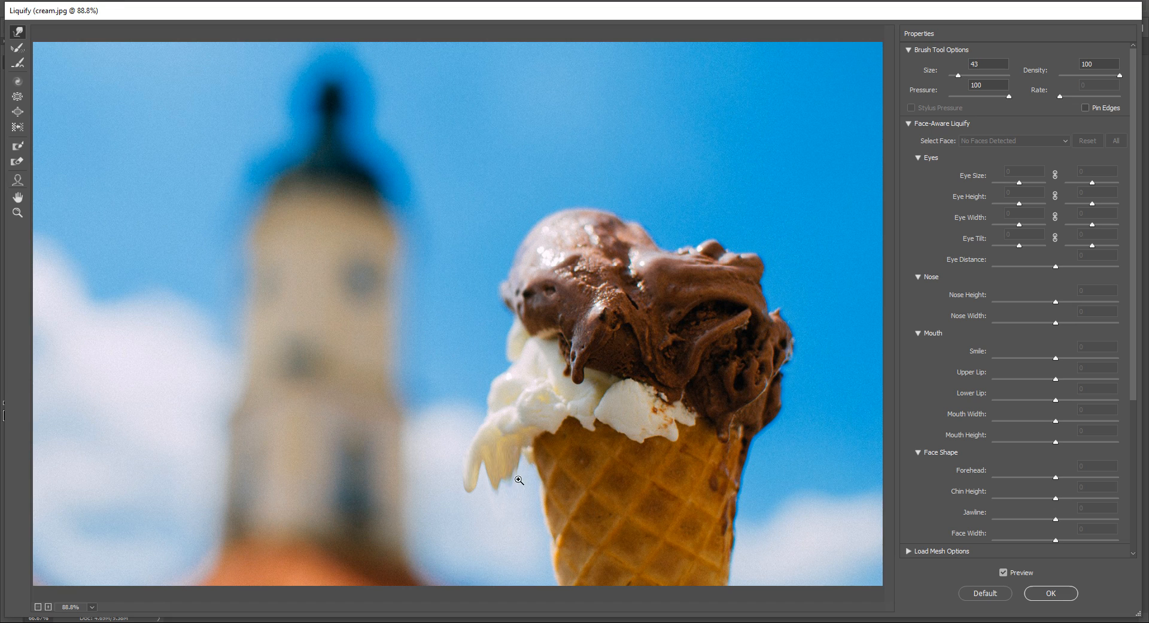
Lengthen the vanilla ice cream's outer drip, narrow its neck and push its end up into a rounded drop
key("ctrl+plus")
key("ctrl+plus")
key("ctrl+plus")
mouse_move(519, 479)
left_mouse_down()
mouse_move(456, 170)
mouse_move(474, 69)
left_mouse_up()
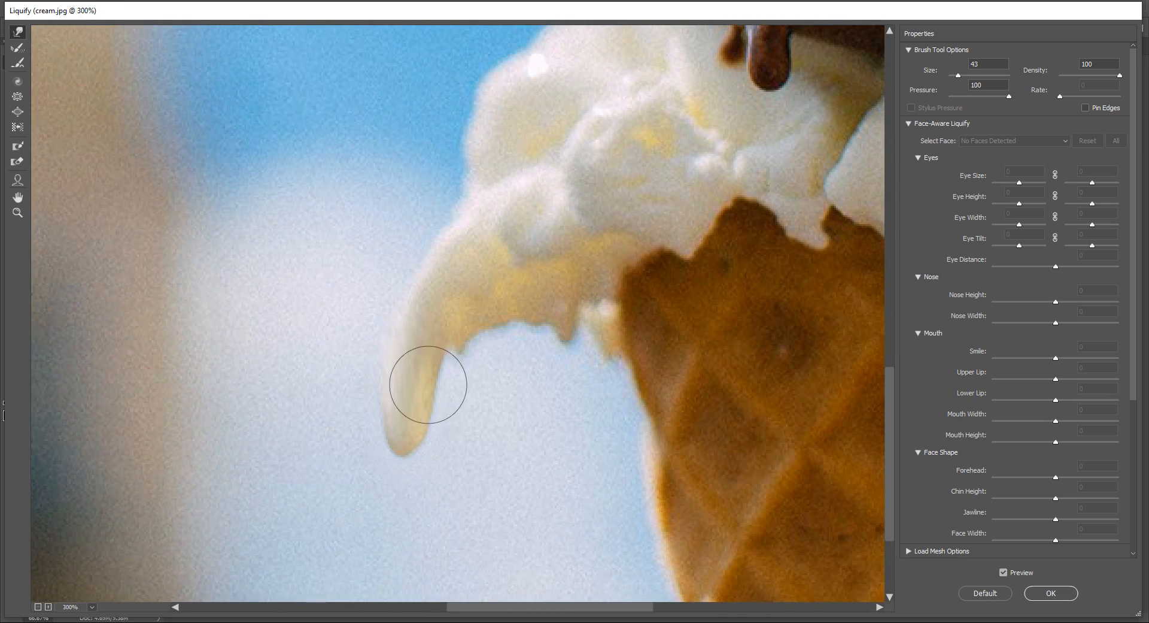
mouse_move(428, 385)
left_mouse_down()
mouse_move(411, 403)
mouse_move(411, 492)
left_mouse_up()
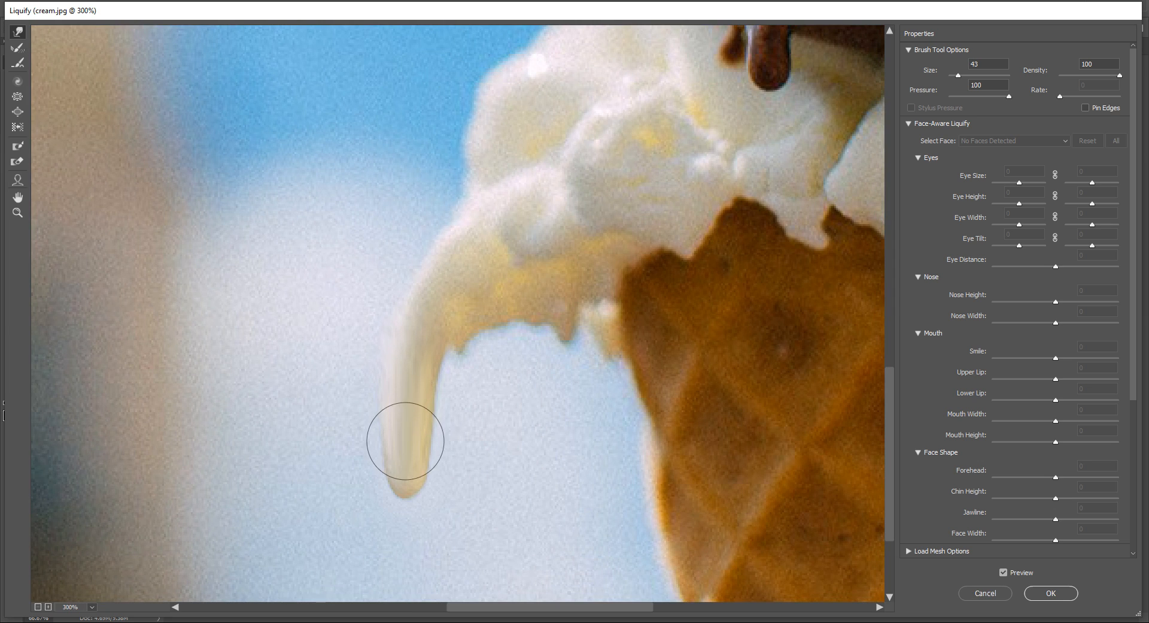
mouse_move(415, 423)
left_mouse_down()
mouse_move(445, 423)
mouse_move(379, 420)
left_mouse_up()
left_click_drag(375, 382, 393, 375)
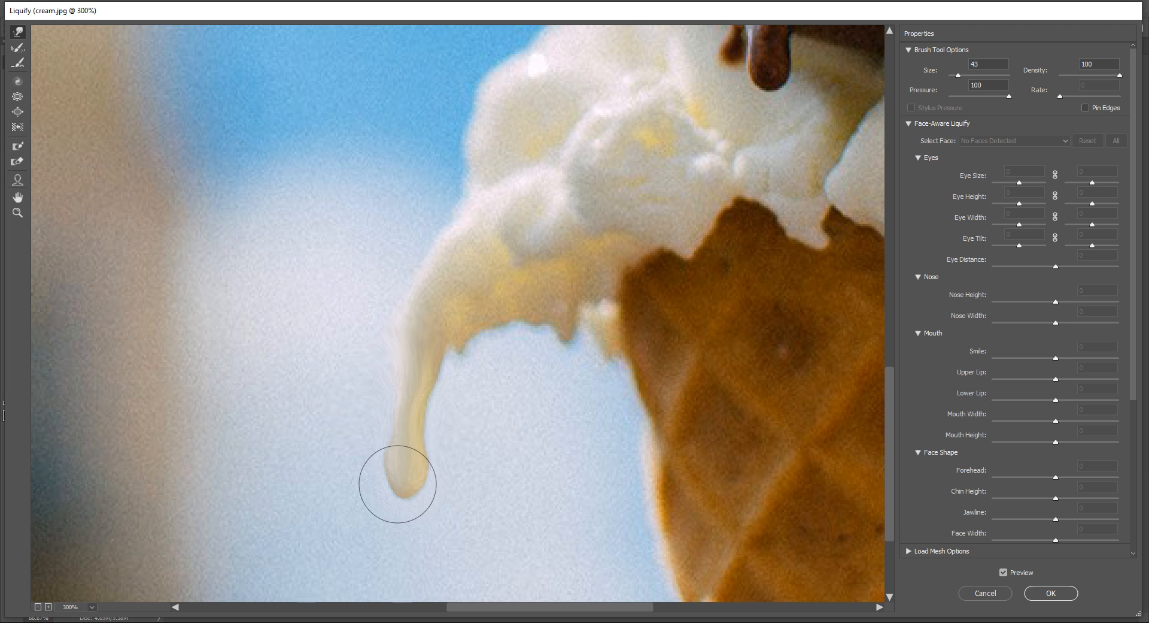
left_click_drag(403, 513, 403, 477)
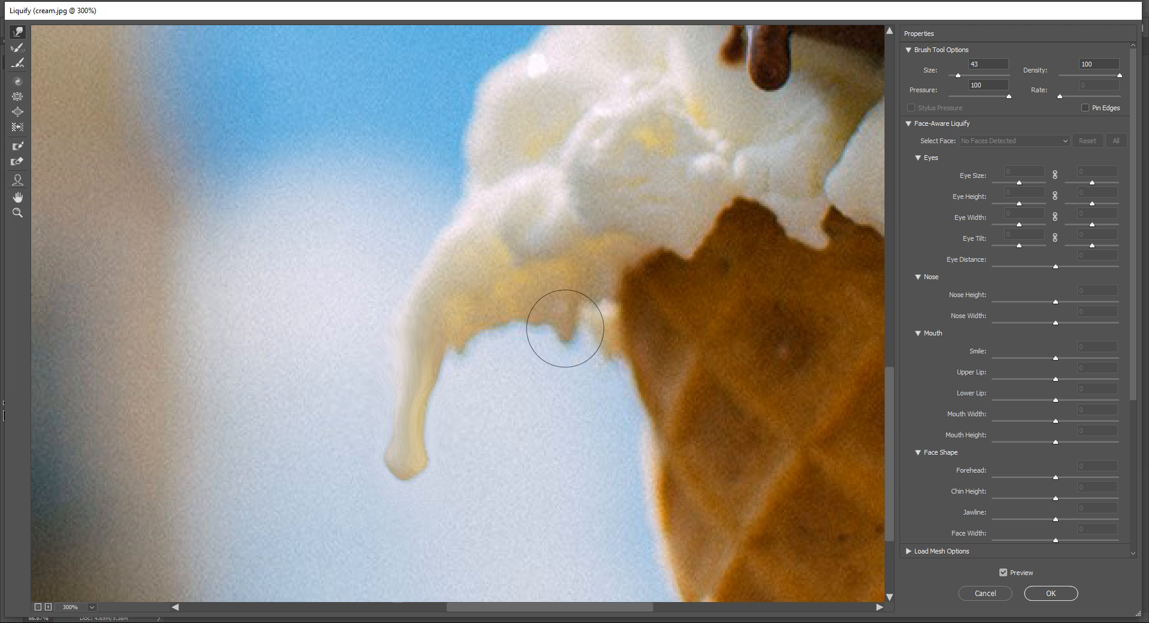
Pull a second drip down from the vanilla edge beside the cone, slim its neck and round its end
left_click_drag(565, 326, 559, 436)
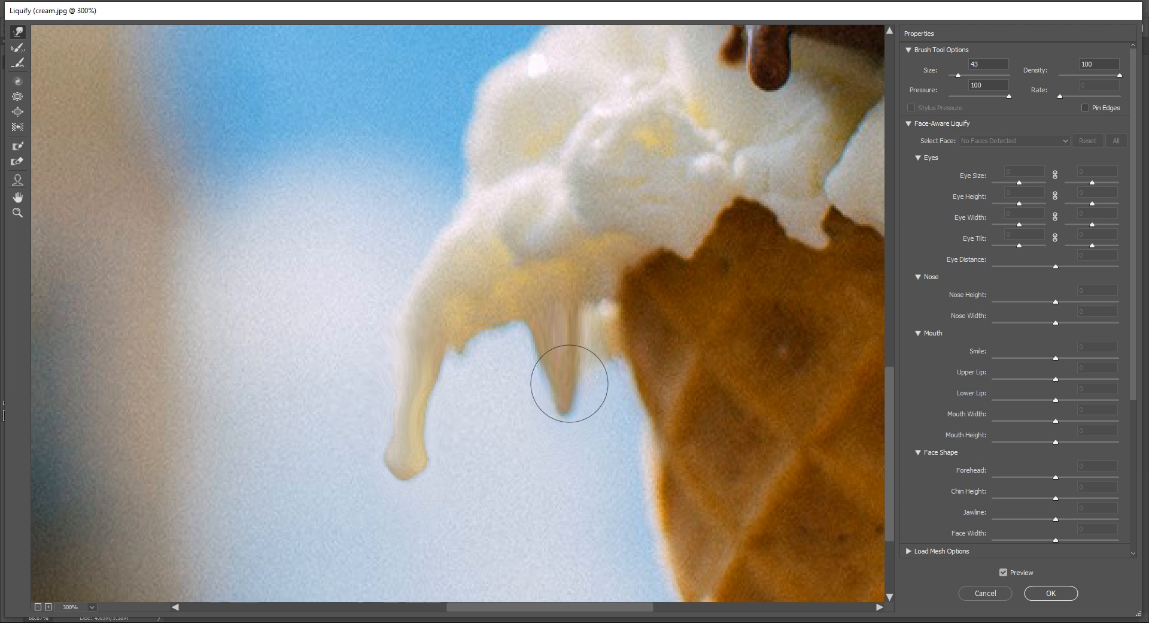
left_click_drag(567, 380, 570, 457)
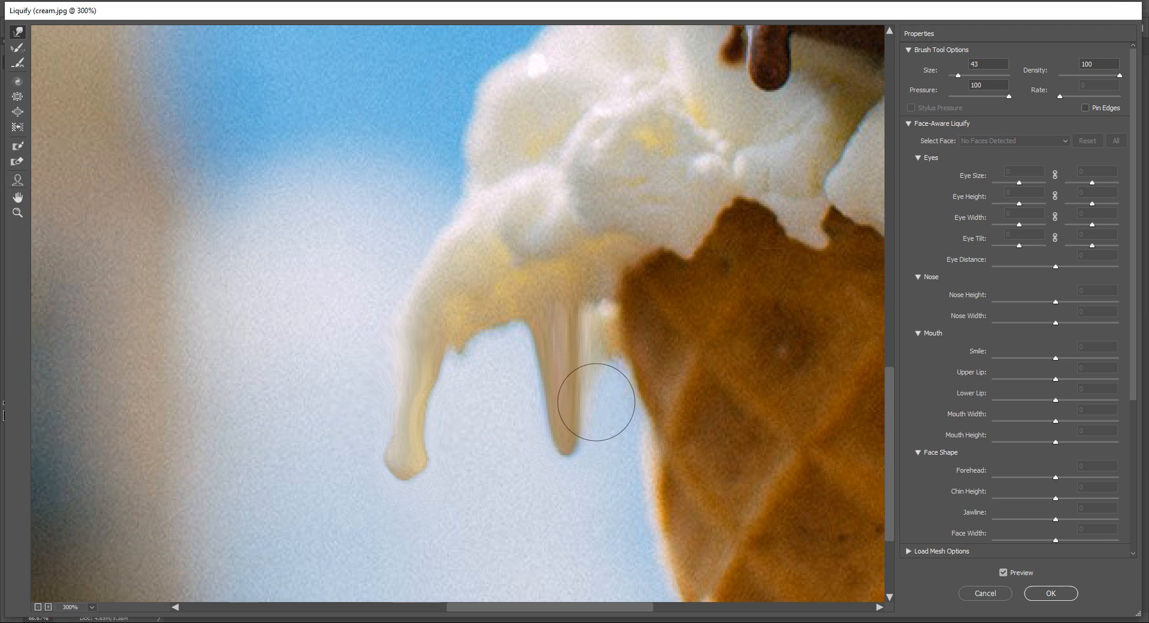
left_click_drag(521, 392, 547, 362)
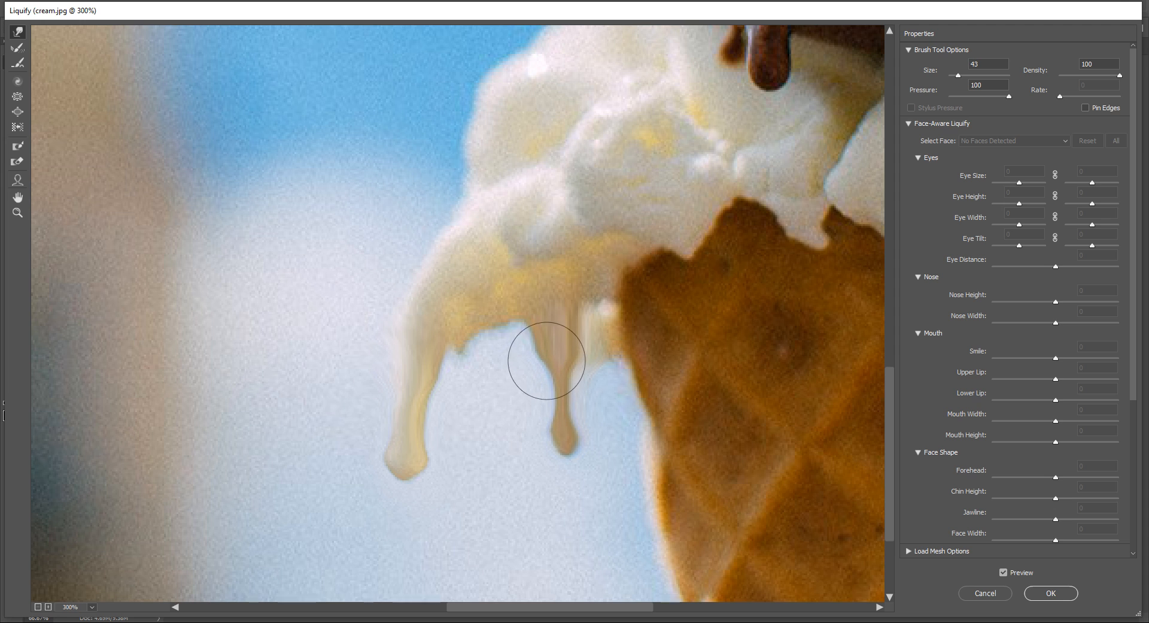
left_click_drag(562, 469, 559, 456)
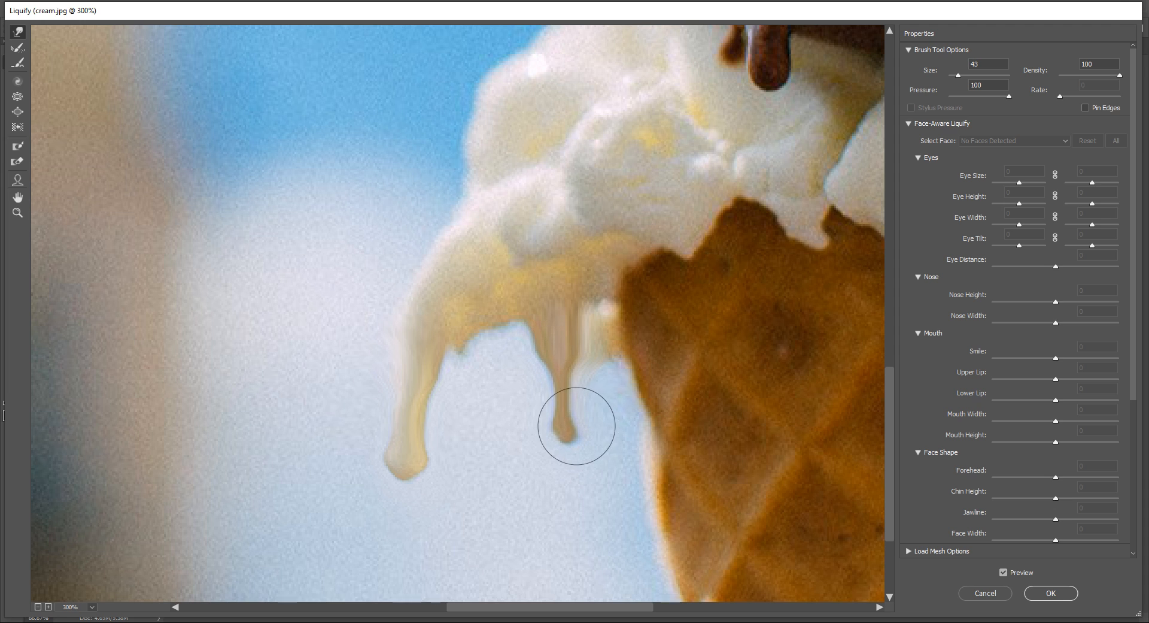
Reshape the end of the second vanilla drip with the Bloat tool at brush size 20
left_click(17, 111)
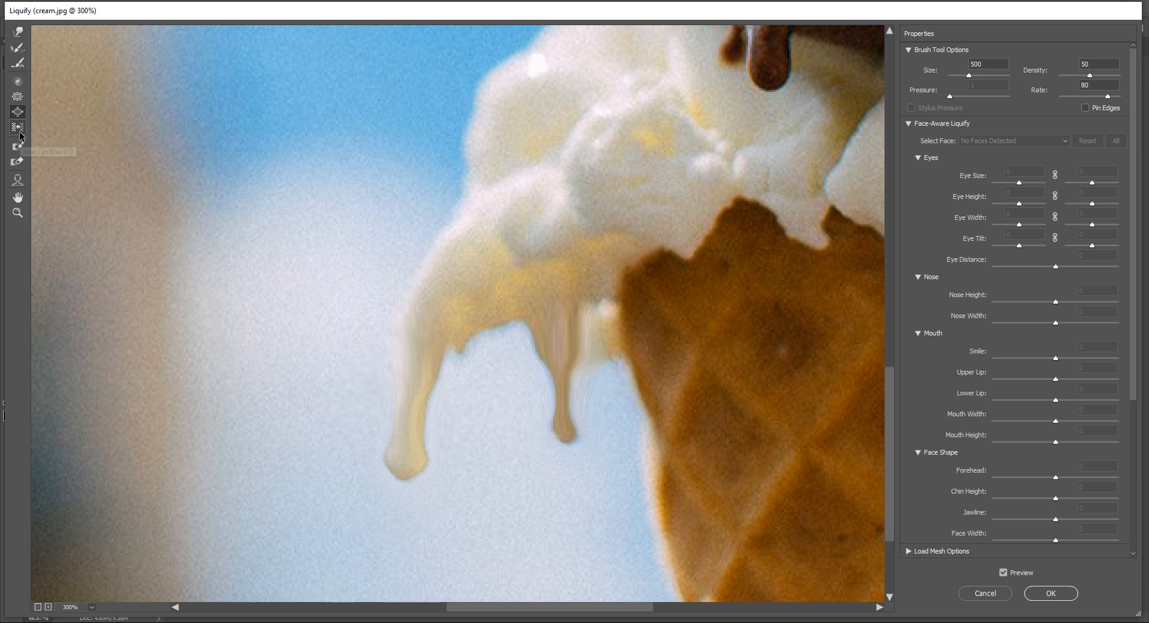
key("bracketleft")
key("bracketleft")
key("bracketleft")
key("bracketleft")
key("bracketleft")
key("bracketleft")
key("bracketleft")
key("bracketleft")
key("bracketleft")
key("bracketleft")
key("bracketleft")
key("bracketleft")
key("bracketleft")
key("bracketleft")
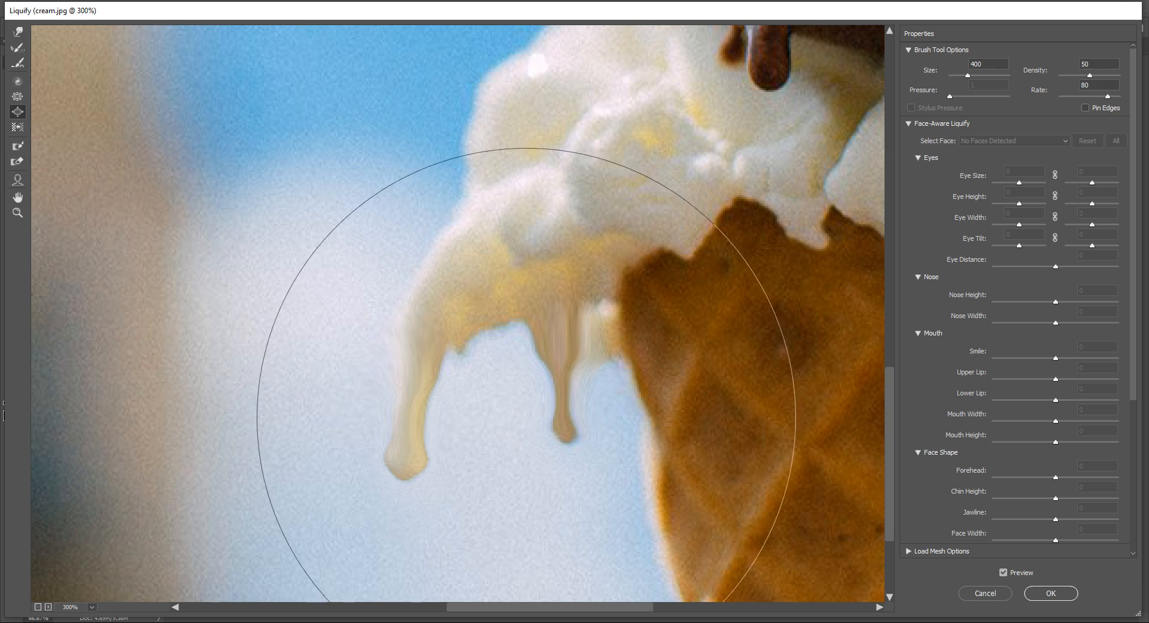
key("bracketleft")
key("bracketleft")
key("bracketleft")
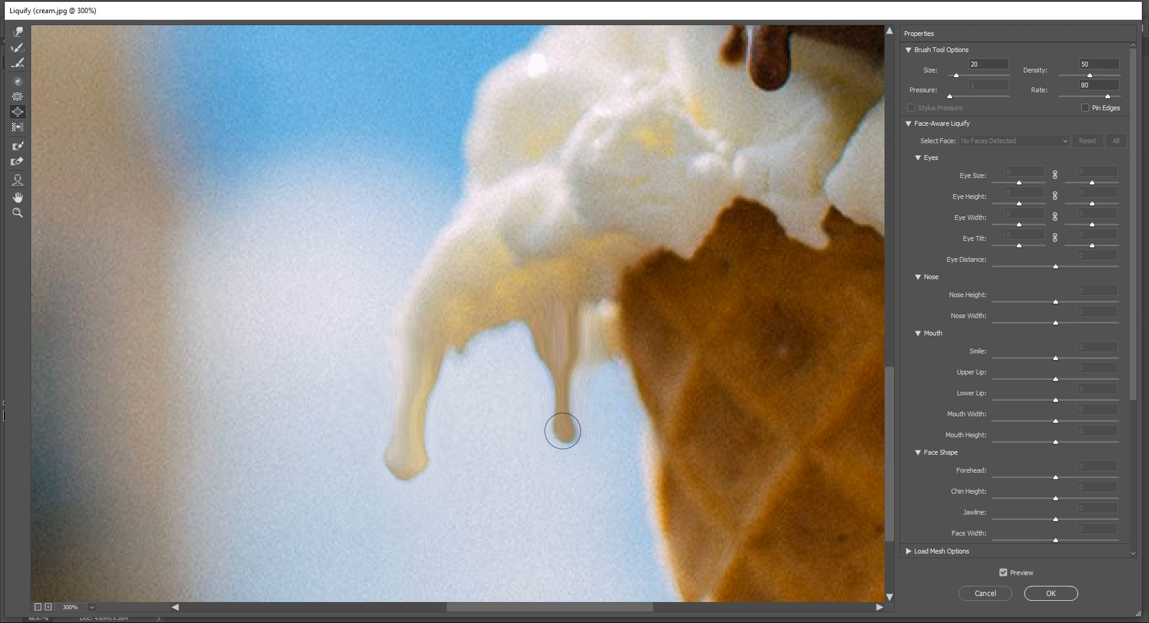
left_click(18, 102)
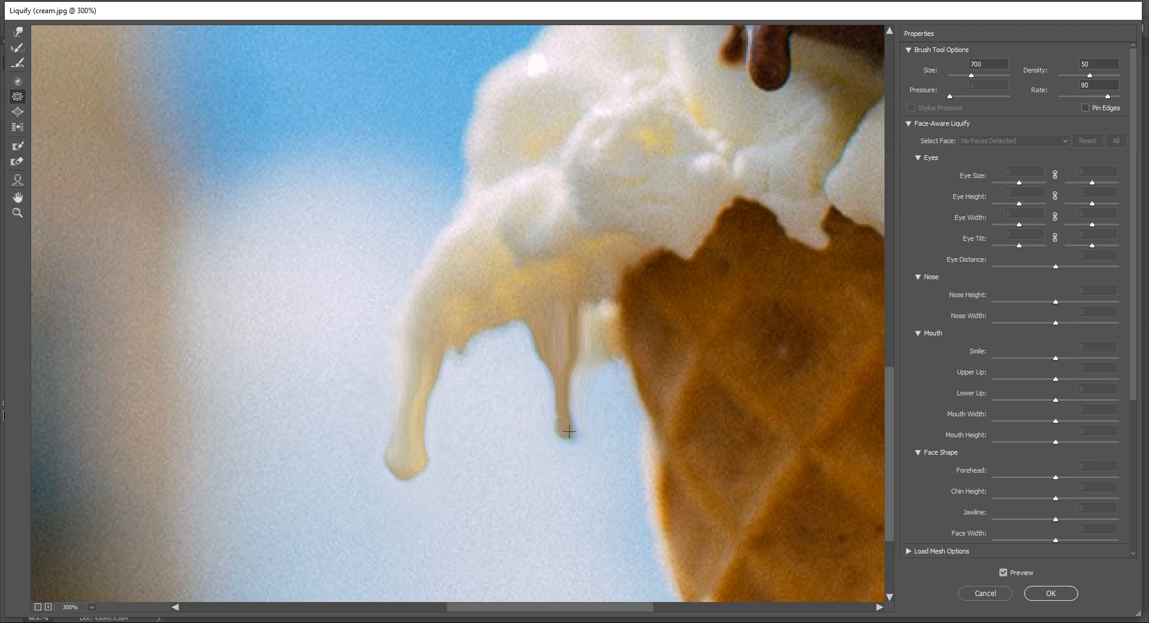
key("BackSpace")
left_click_drag(557, 423, 564, 418)
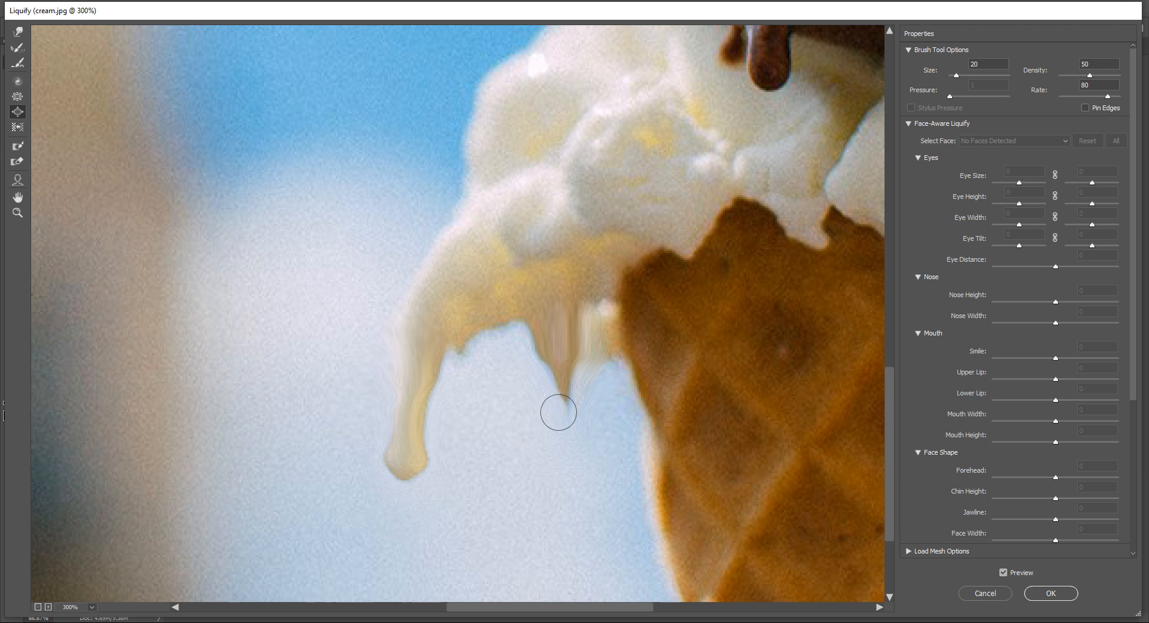
Lengthen the second vanilla drip beside the cone with the Forward Warp tool at brush size 43 and slim its neck
left_click(17, 31)
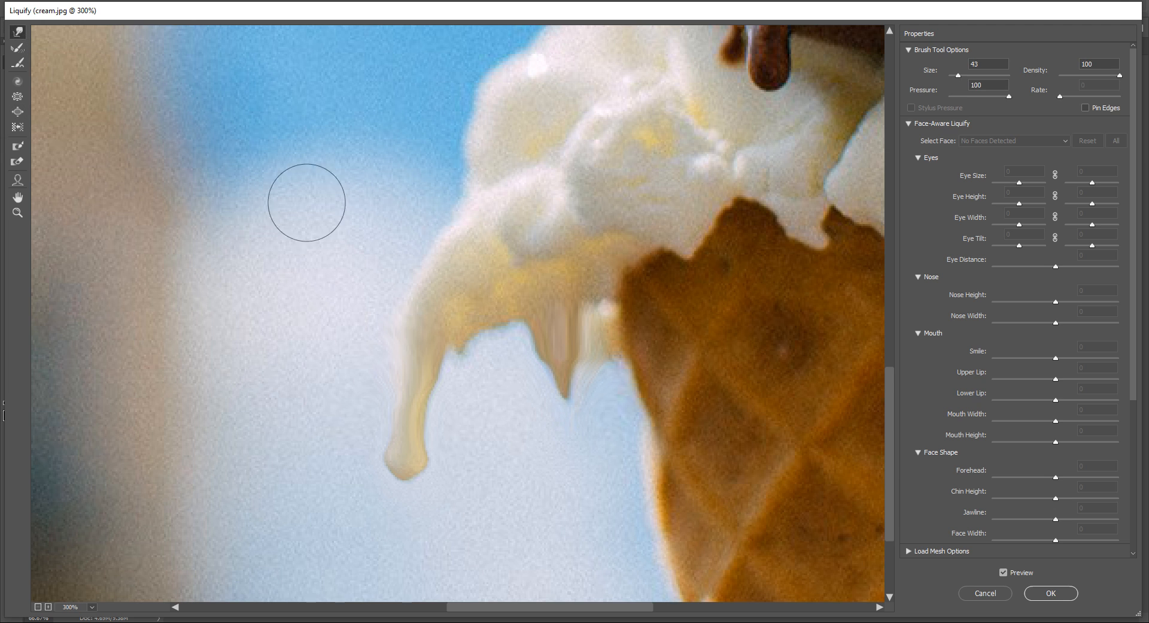
mouse_move(550, 374)
left_mouse_down()
mouse_move(558, 362)
mouse_move(567, 477)
left_mouse_up()
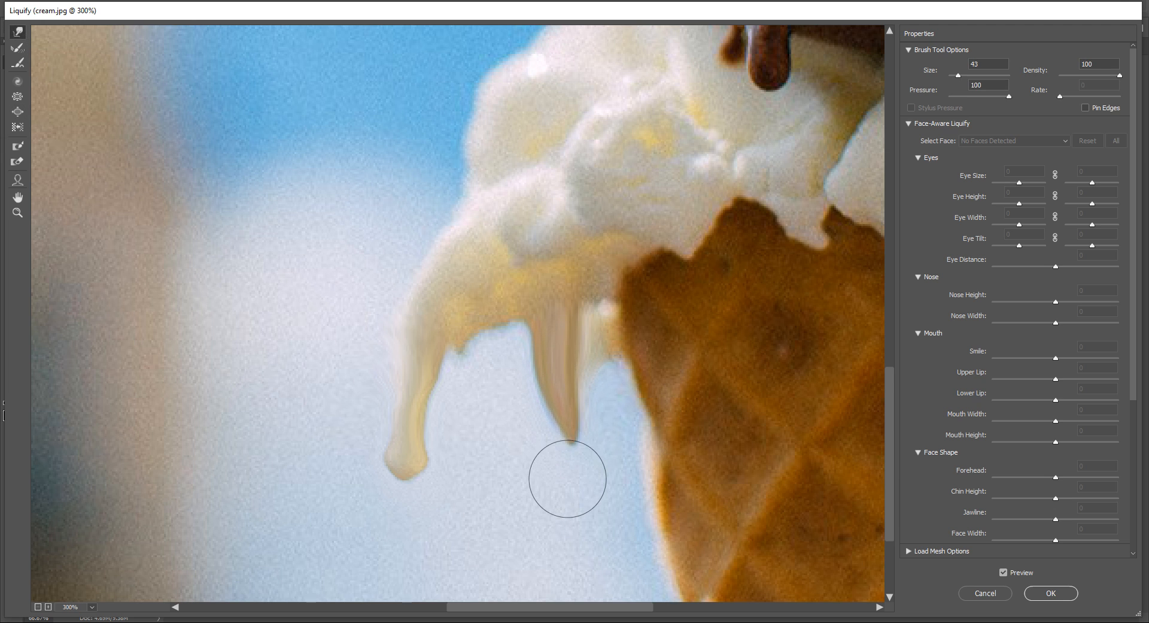
mouse_move(567, 351)
left_mouse_down()
mouse_move(574, 404)
mouse_move(583, 398)
mouse_move(519, 388)
mouse_move(535, 387)
mouse_move(572, 500)
mouse_move(562, 472)
left_mouse_up()
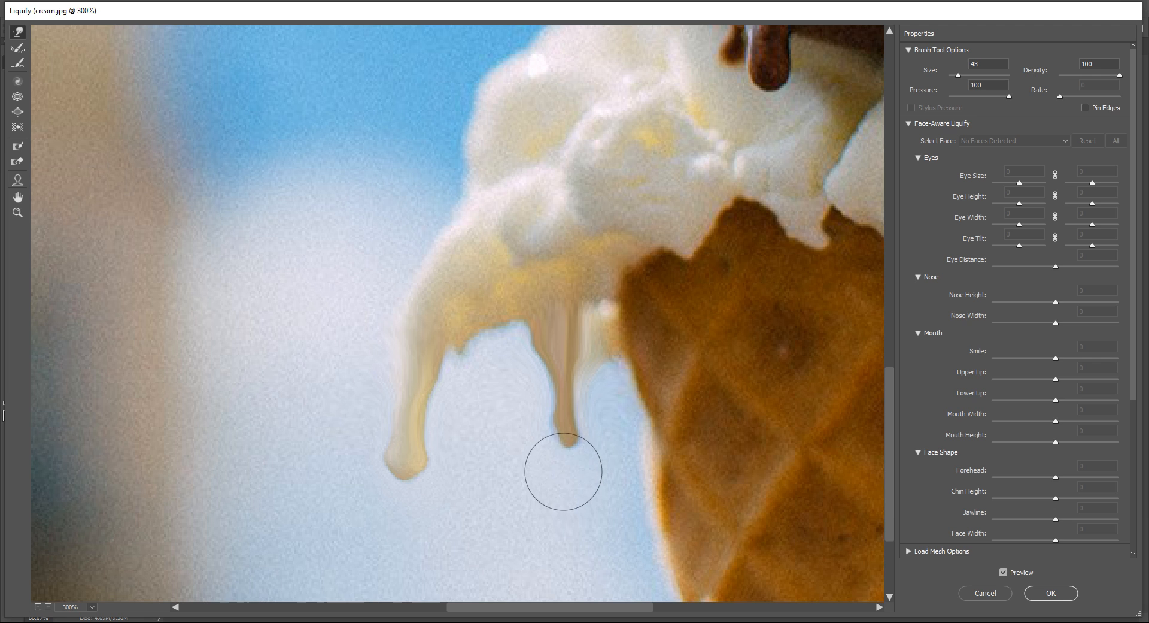
Pull a vanilla drip down over the front of the cone from the scoop's lower lobe and narrow its neck above a rounded end
left_click_drag(640, 369, 329, 314)
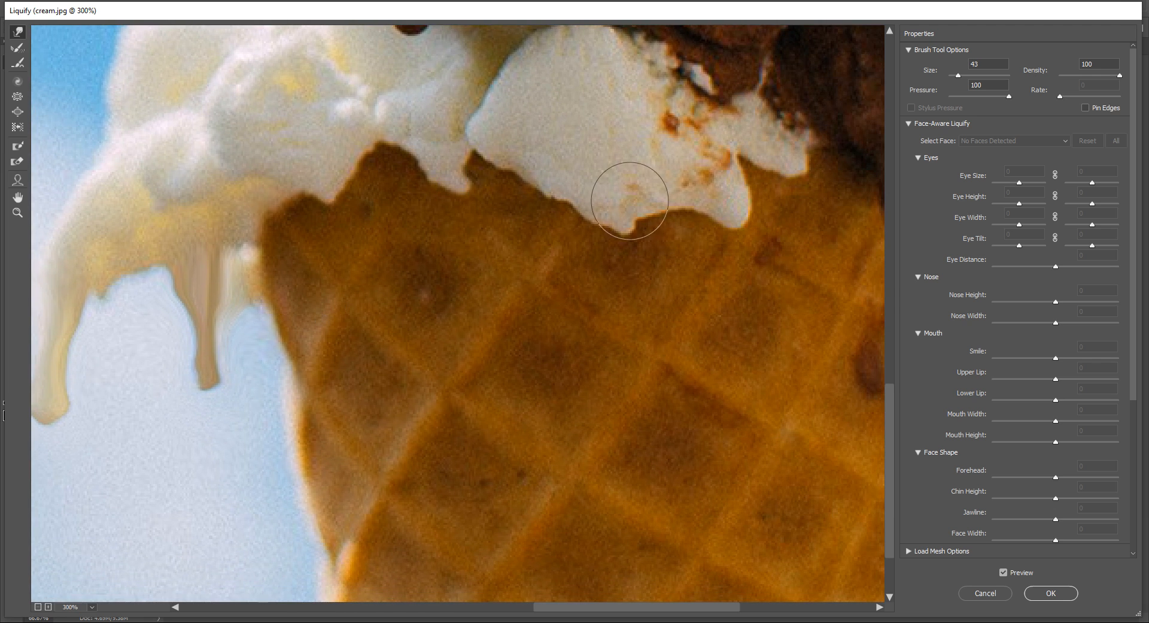
mouse_move(751, 190)
left_mouse_down()
mouse_move(735, 343)
mouse_move(695, 356)
mouse_move(726, 334)
mouse_move(715, 331)
mouse_move(746, 343)
mouse_move(742, 352)
mouse_move(643, 356)
mouse_move(565, 342)
mouse_move(564, 388)
left_mouse_up()
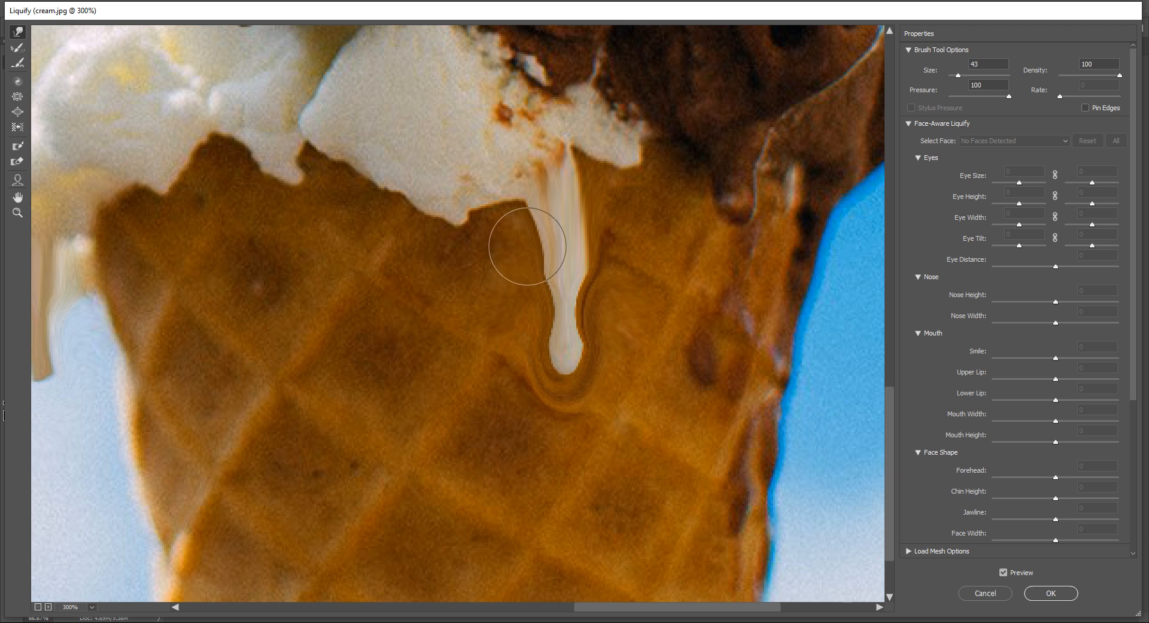
mouse_move(559, 257)
left_mouse_down()
mouse_move(588, 237)
mouse_move(581, 228)
mouse_move(558, 355)
mouse_move(591, 285)
mouse_move(529, 276)
left_mouse_up()
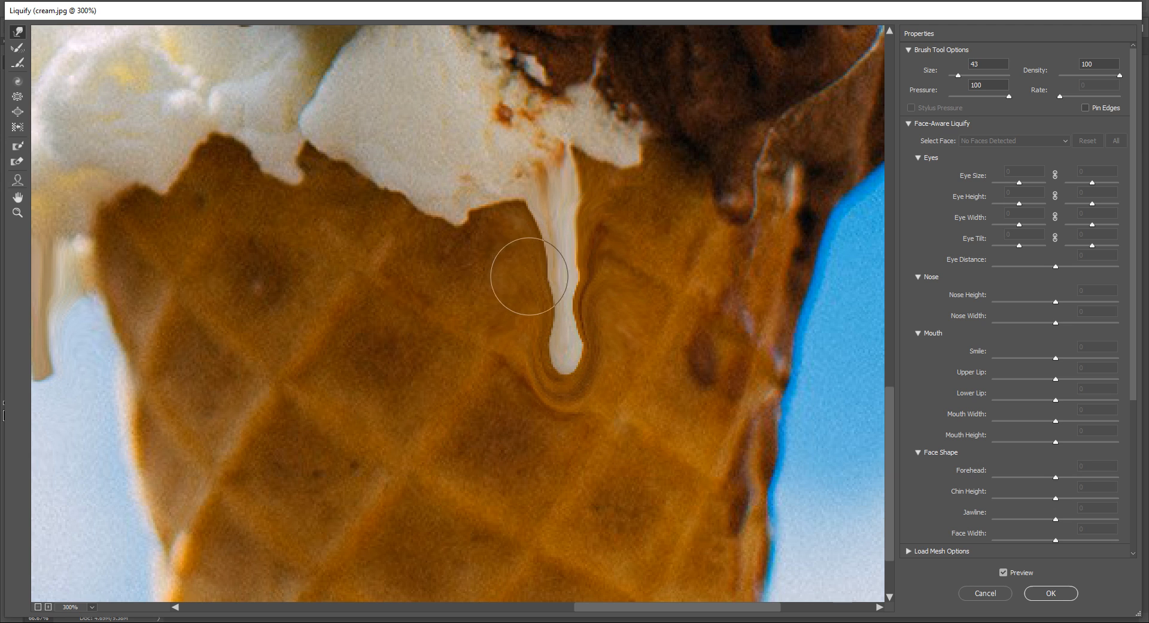
left_click_drag(318, 283, 409, 302)
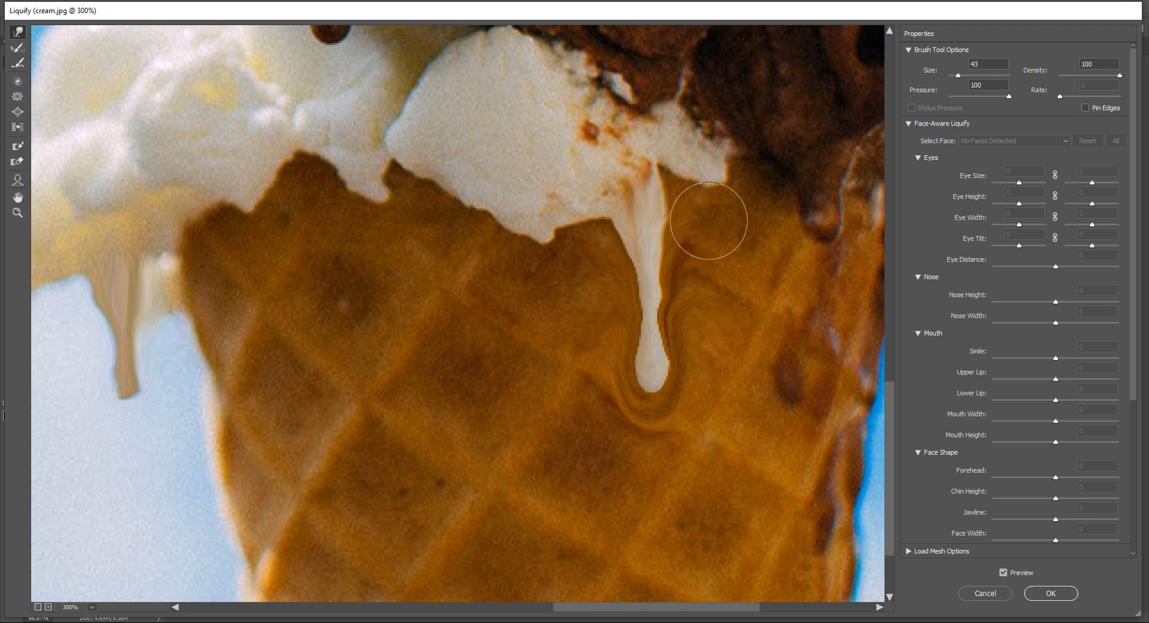
Stretch the tip of the chocolate scoop near the cone's right edge down into a long drip over the waffle
left_click_drag(708, 221, 550, 227)
left_click_drag(629, 179, 615, 308)
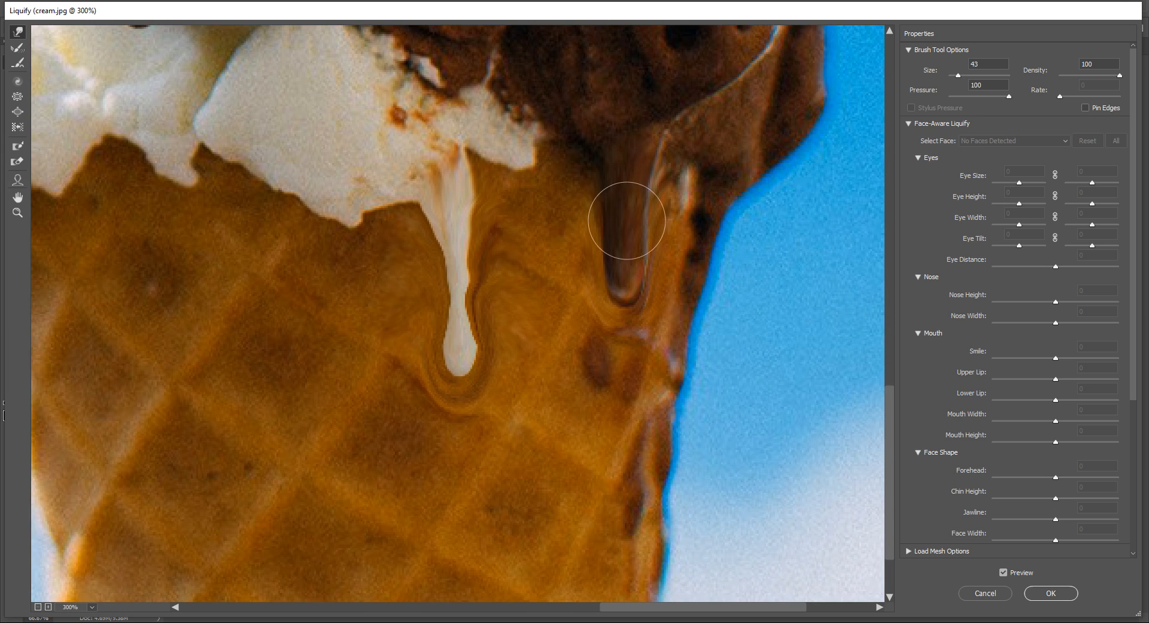
left_click_drag(627, 220, 634, 367)
left_click_drag(761, 166, 546, 479)
left_click_drag(706, 236, 852, 175)
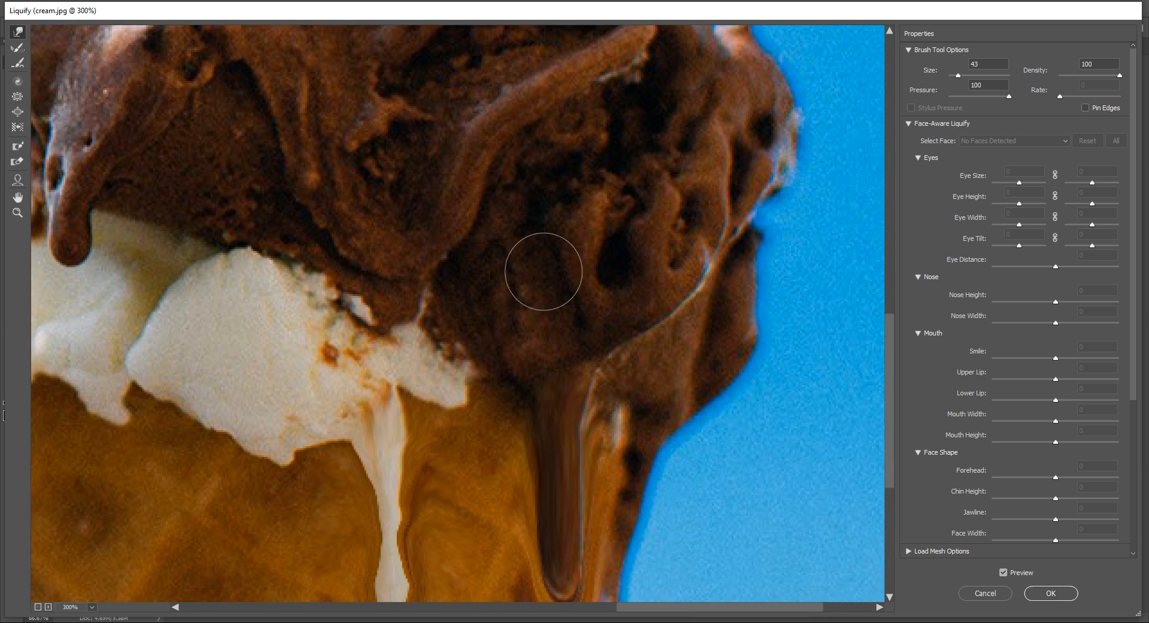
Extend the chocolate drip over the vanilla scoop, slim its neck above a rounded end, and apply the Liquify changes
scroll(543, 271, "down", 3)
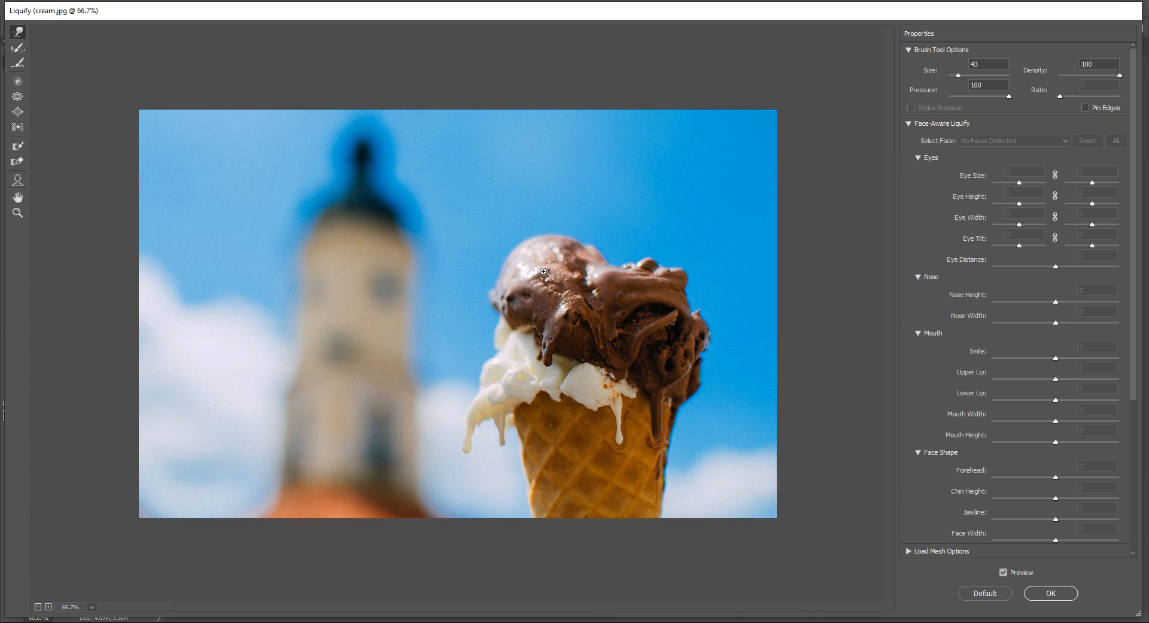
scroll(544, 271, "up", 4)
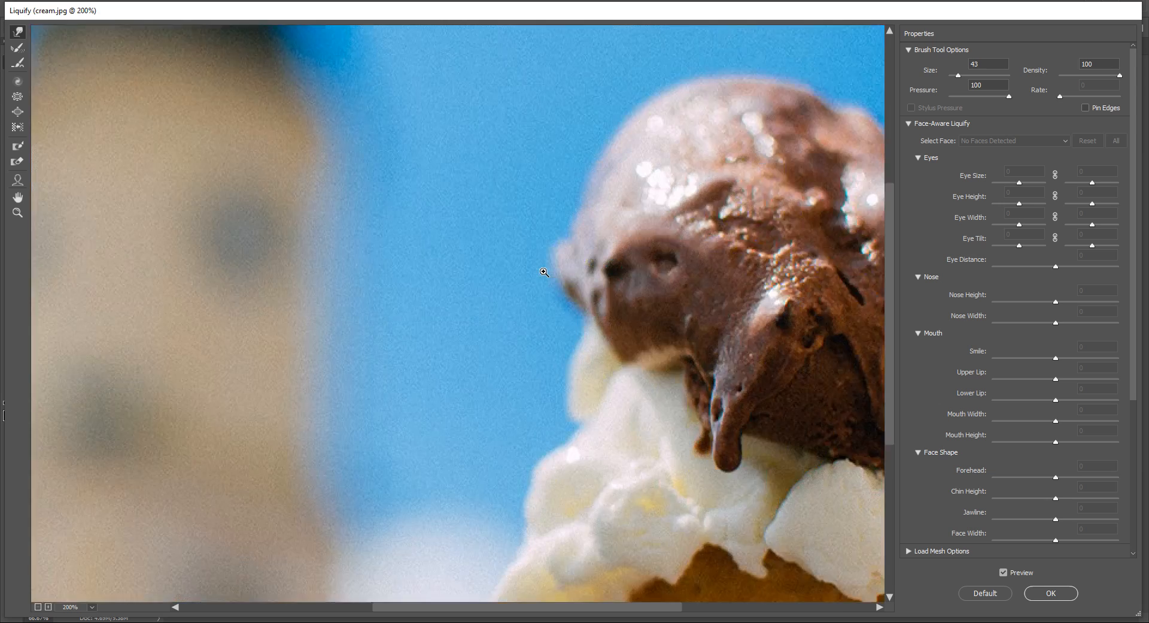
mouse_move(543, 271)
left_mouse_down()
mouse_move(440, 225)
mouse_move(241, 70)
left_mouse_up()
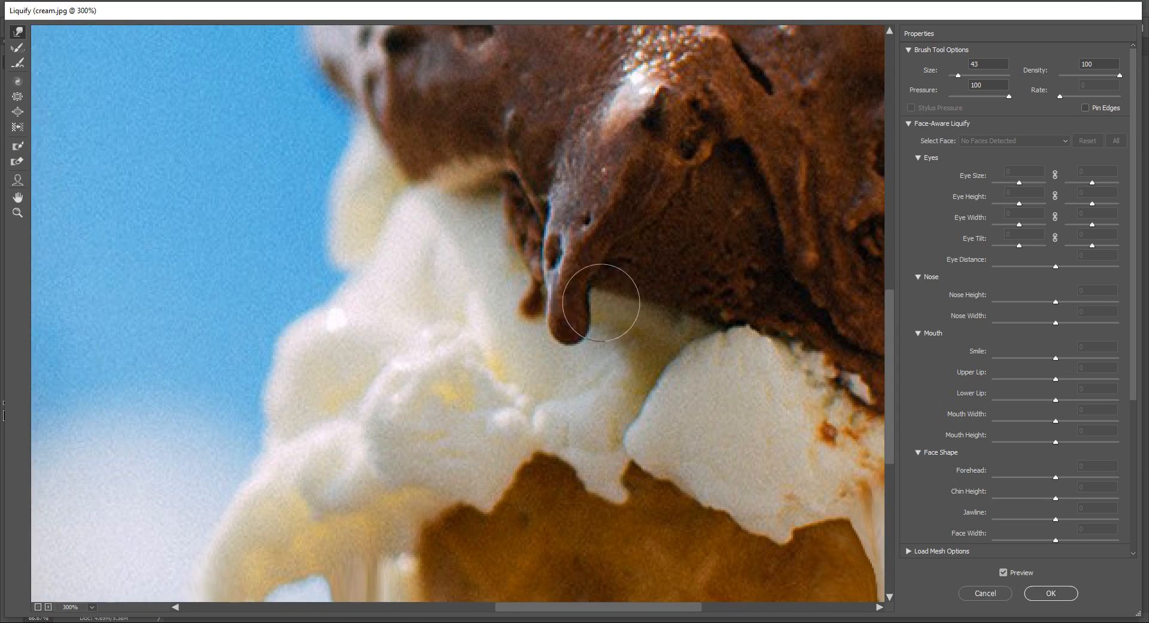
left_click_drag(572, 315, 571, 408)
left_click_drag(571, 367, 568, 435)
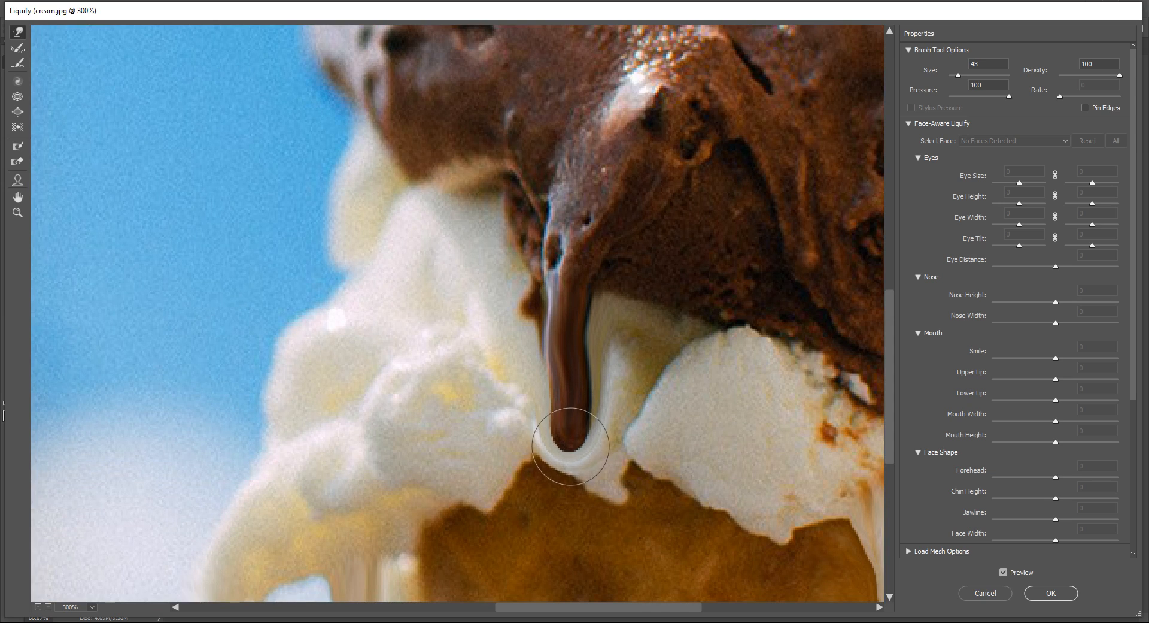
left_click_drag(530, 352, 543, 325)
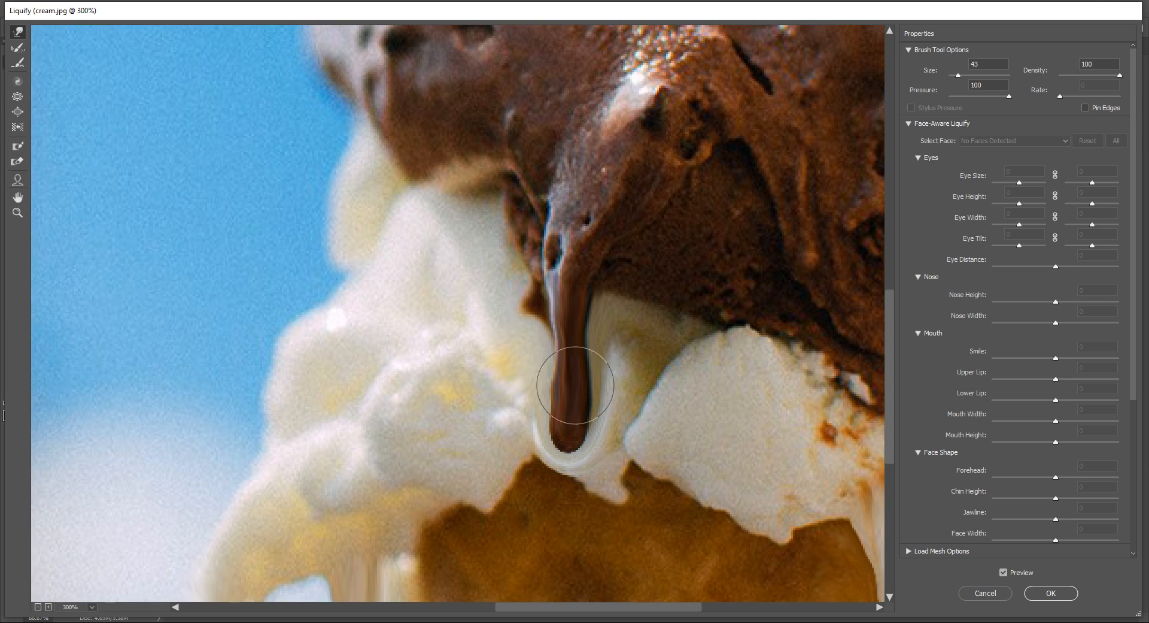
mouse_move(598, 388)
left_mouse_down()
mouse_move(546, 397)
mouse_move(581, 356)
mouse_move(552, 385)
mouse_move(582, 397)
mouse_move(576, 372)
mouse_move(546, 403)
mouse_move(520, 400)
mouse_move(630, 396)
mouse_move(610, 393)
mouse_move(604, 353)
mouse_move(649, 380)
left_mouse_up()
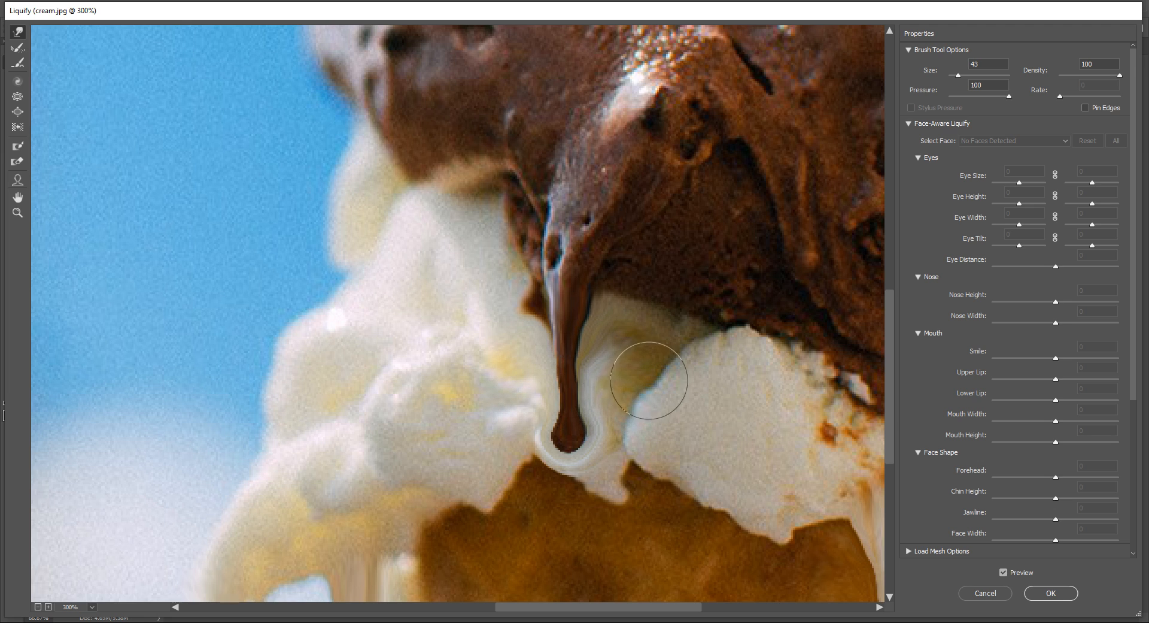
left_click(1069, 598)
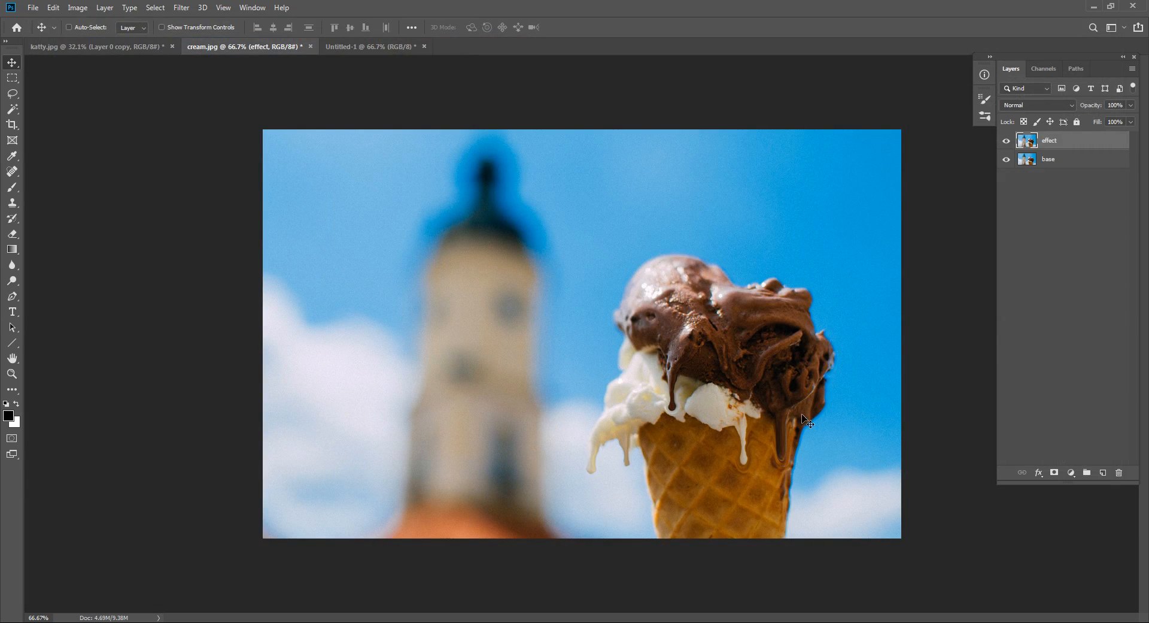
Inspect the distorted waffle around the drips and add a layer mask to the effect layer
scroll(791, 464, "up", 6)
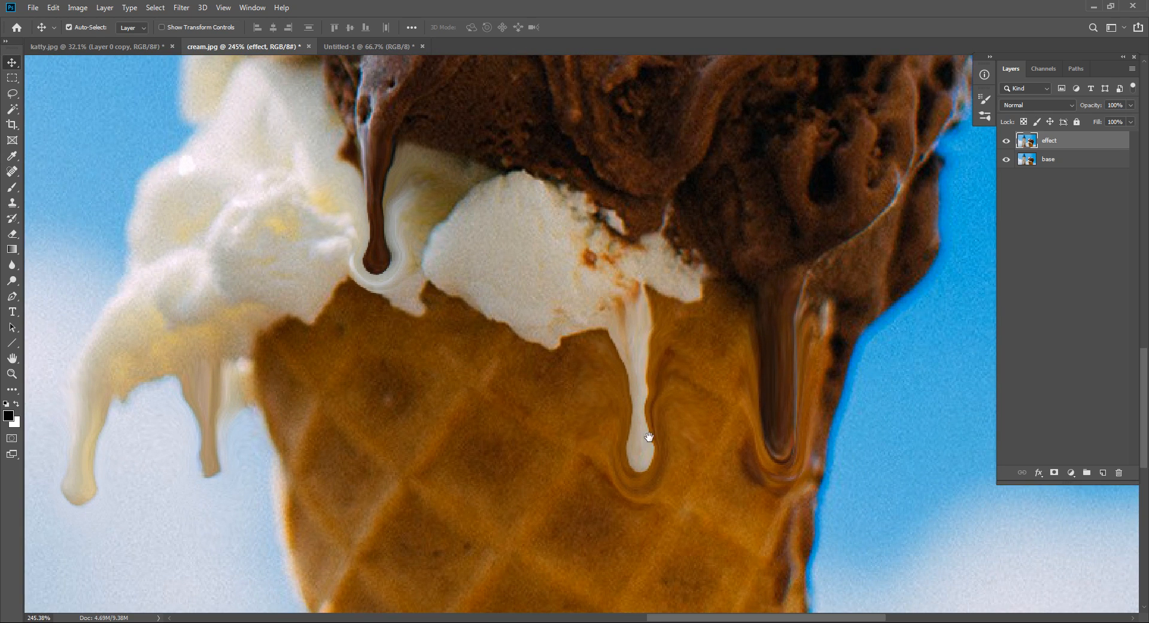
left_click_drag(665, 473, 531, 377)
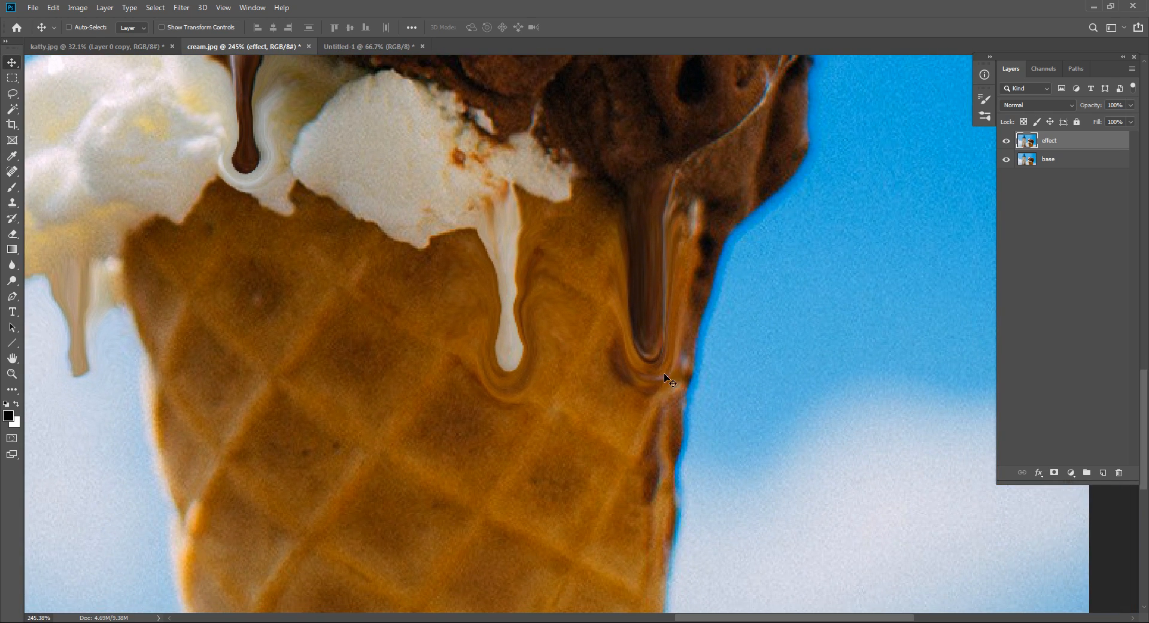
left_click(1051, 215)
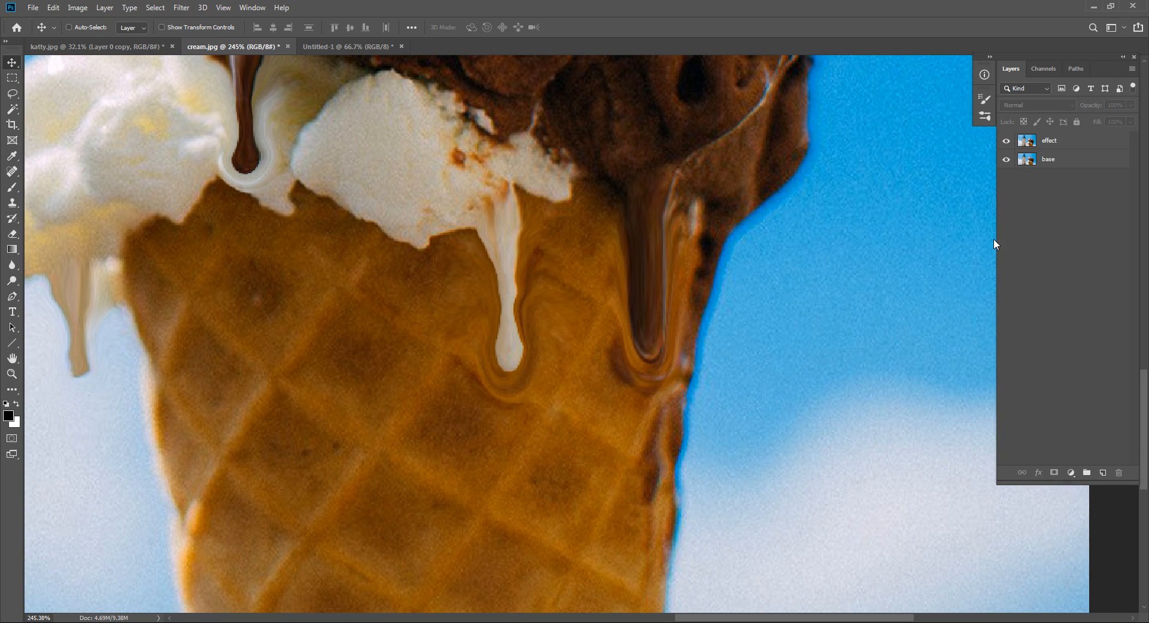
left_click_drag(397, 266, 389, 328)
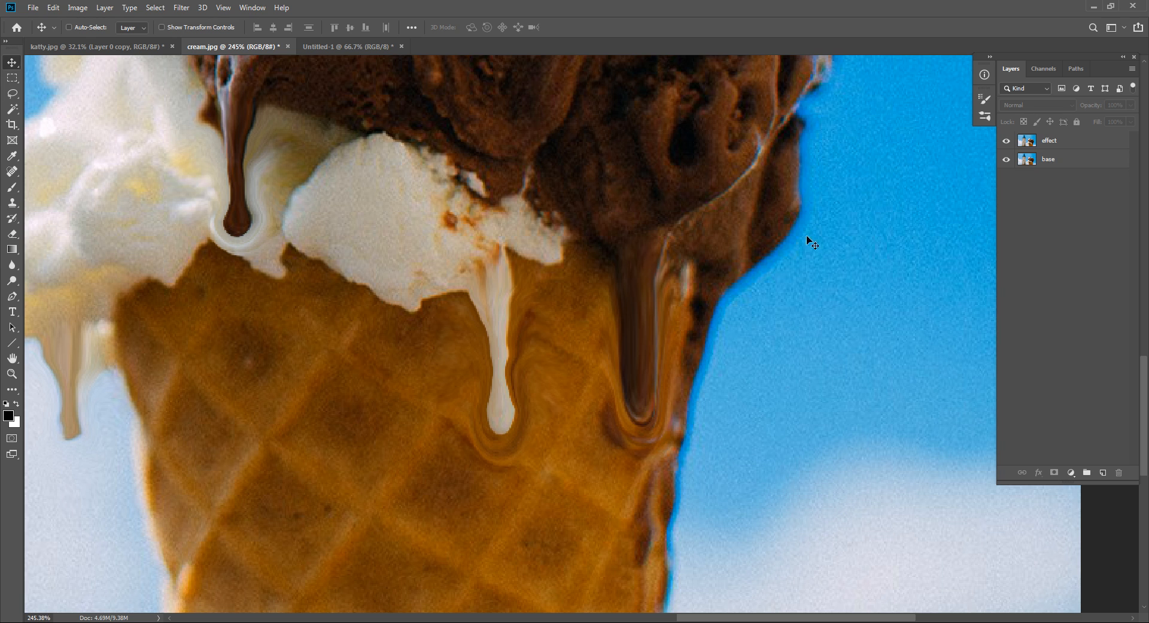
left_click(1081, 148)
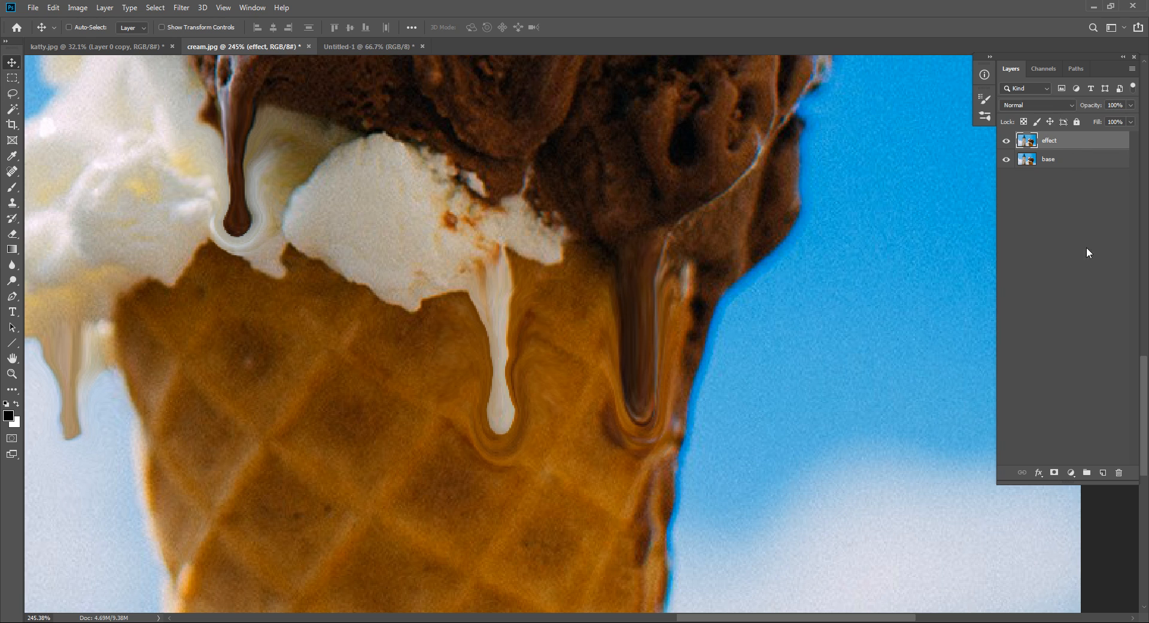
left_click(1053, 472)
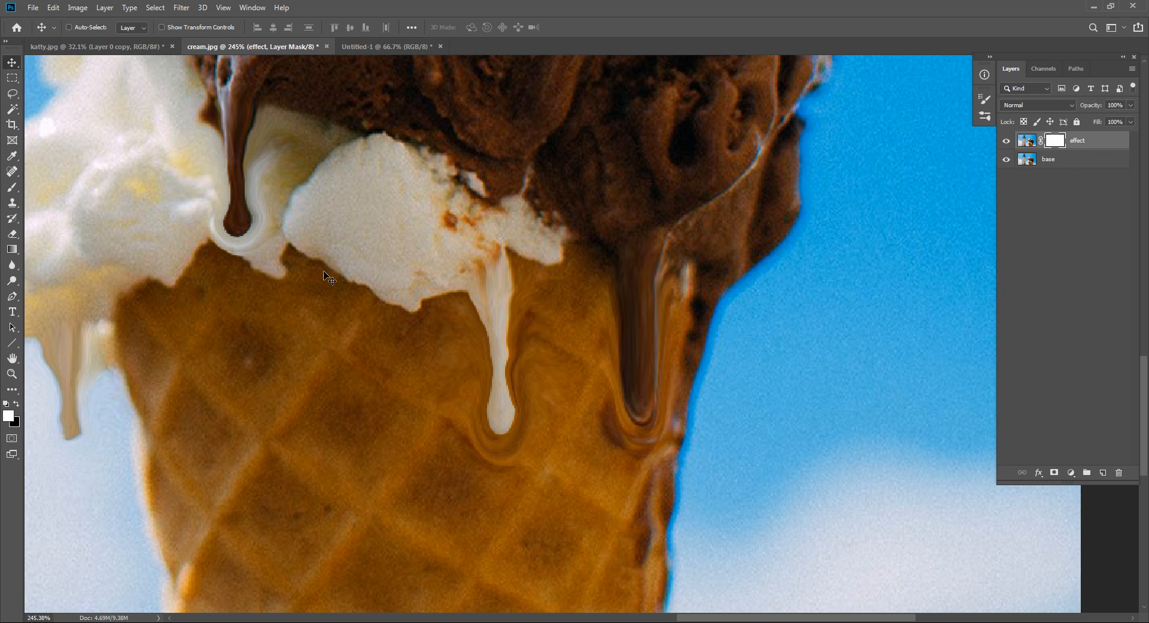
Set up the Brush tool with the Soft Round preset, a black foreground colour and a size of 35 px
key("b")
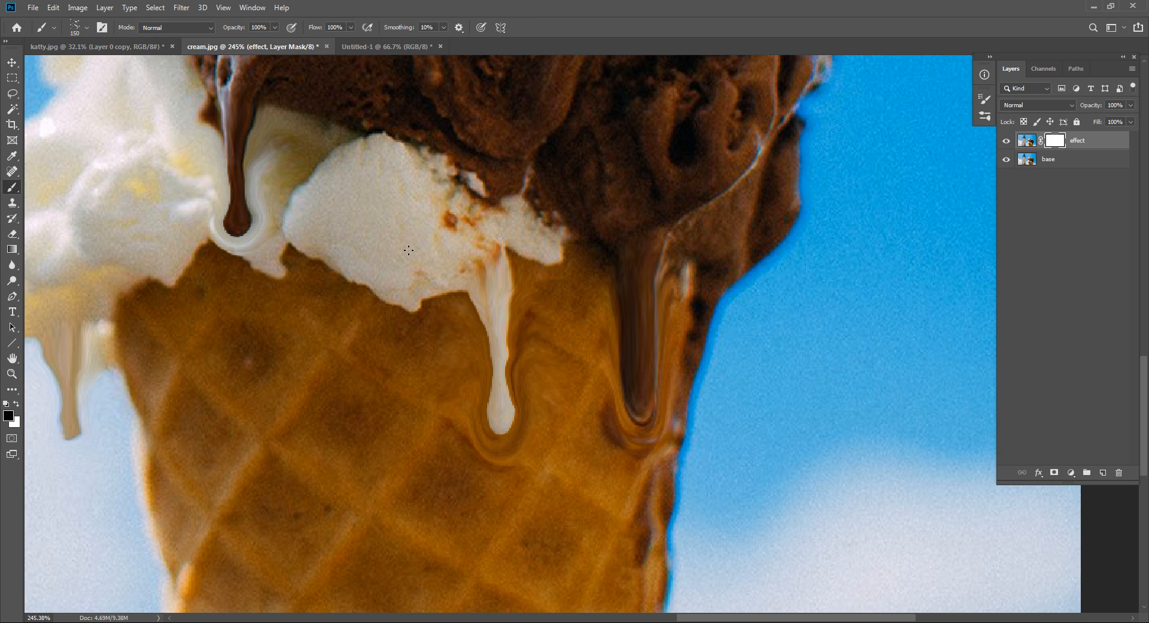
right_click(324, 115)
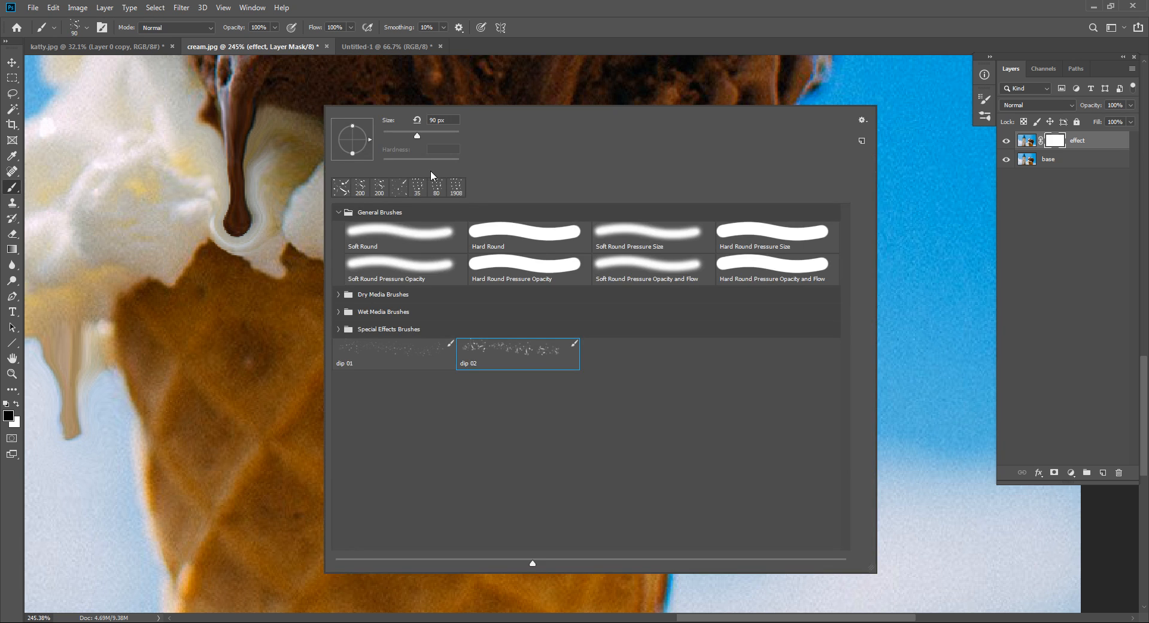
left_click(398, 233)
left_click(941, 364)
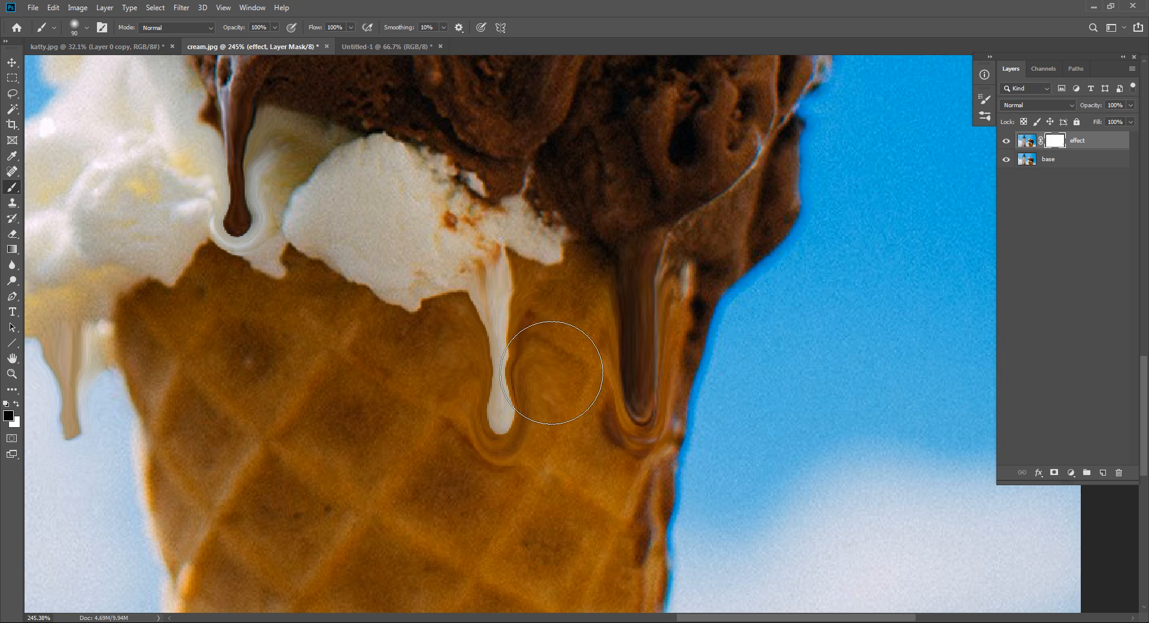
key("bracketleft")
key("bracketleft")
key("bracketleft")
key("bracketleft")
key("bracketleft")
key("bracketleft")
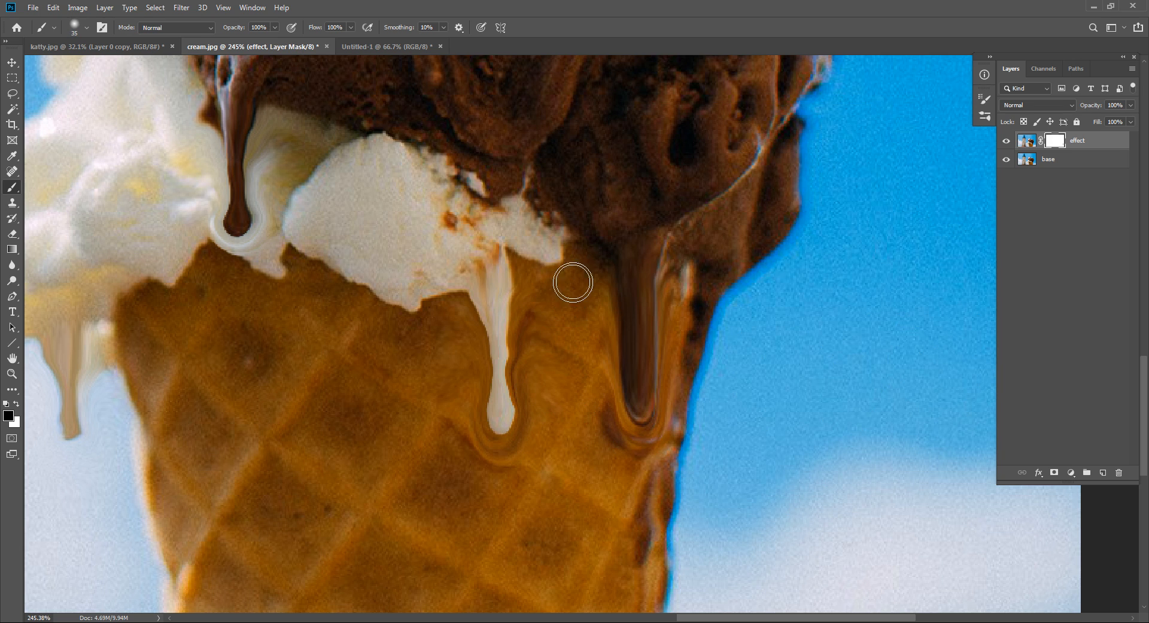
Paint black on the effect layer's mask with a 30 px brush around the vanilla drip on the cone to restore the waffle pattern
left_click_drag(524, 258, 541, 352)
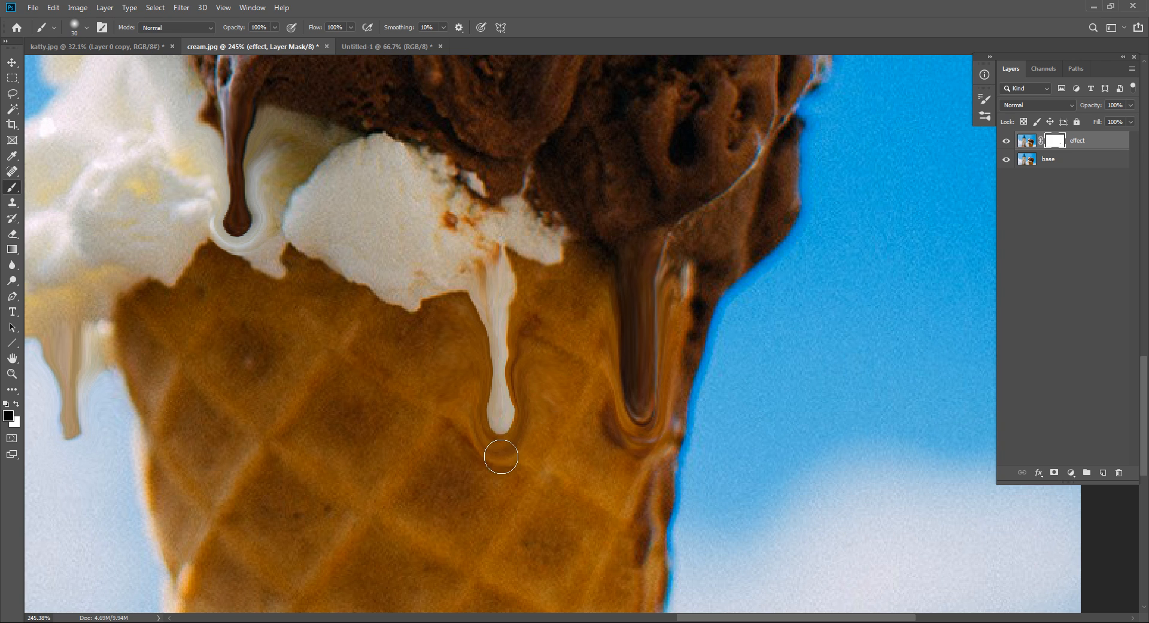
mouse_move(501, 456)
left_mouse_down()
mouse_move(464, 415)
mouse_move(462, 324)
left_mouse_up()
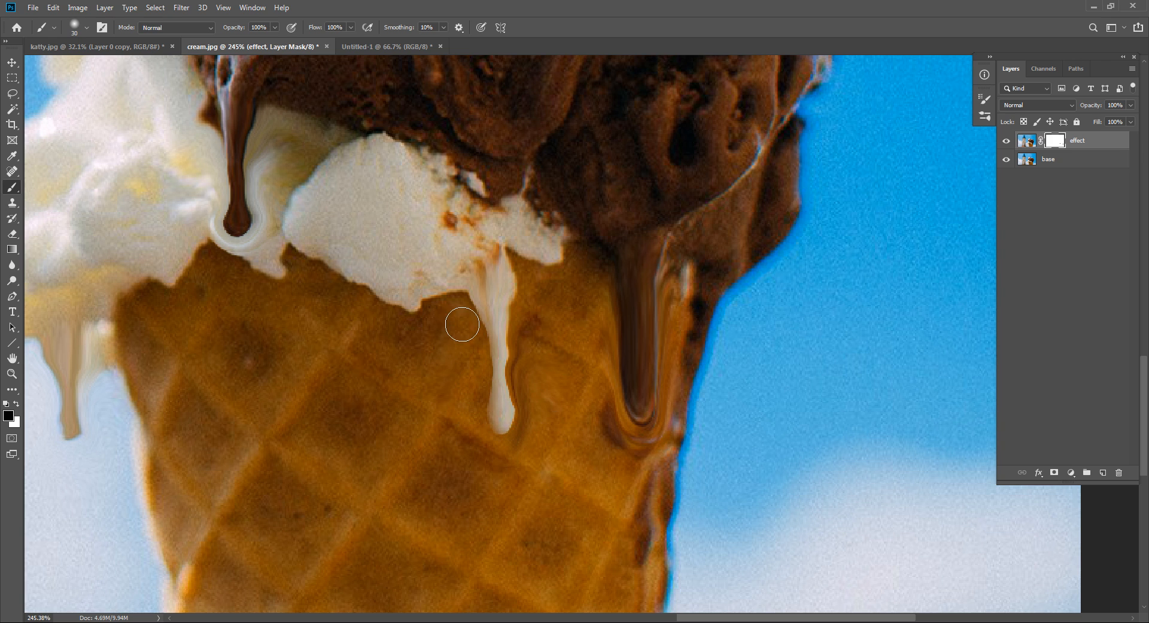
mouse_move(525, 443)
left_mouse_down()
mouse_move(523, 353)
mouse_move(534, 374)
left_mouse_up()
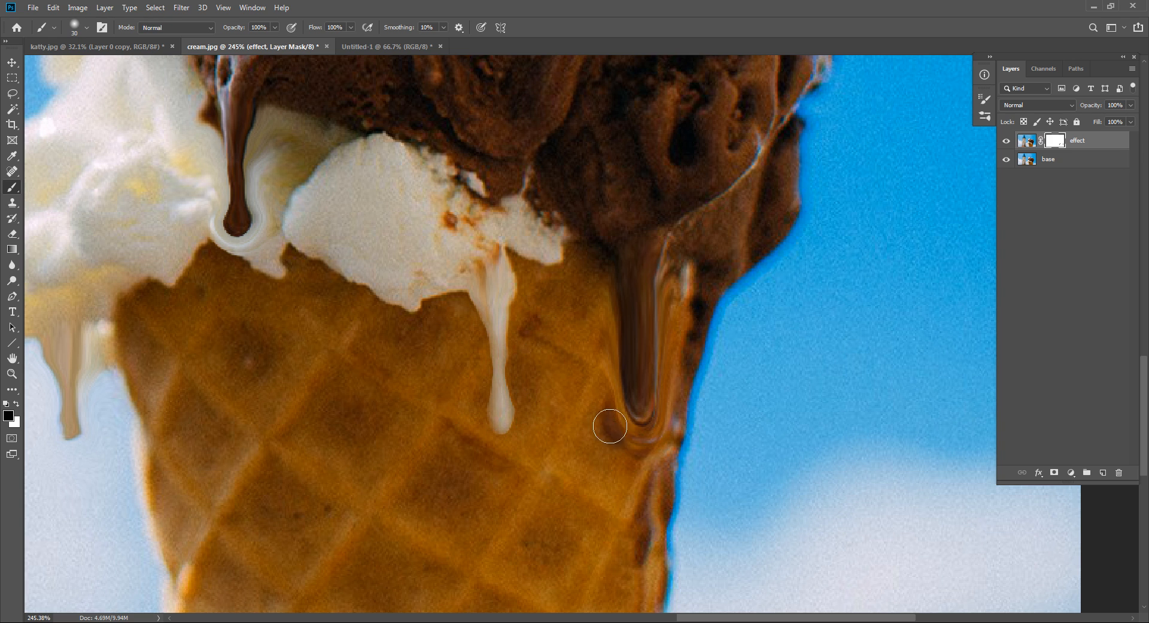
Adjust the brush hardness and mask out the warped waffle around the chocolate drip near the cone's right edge
right_click(528, 323)
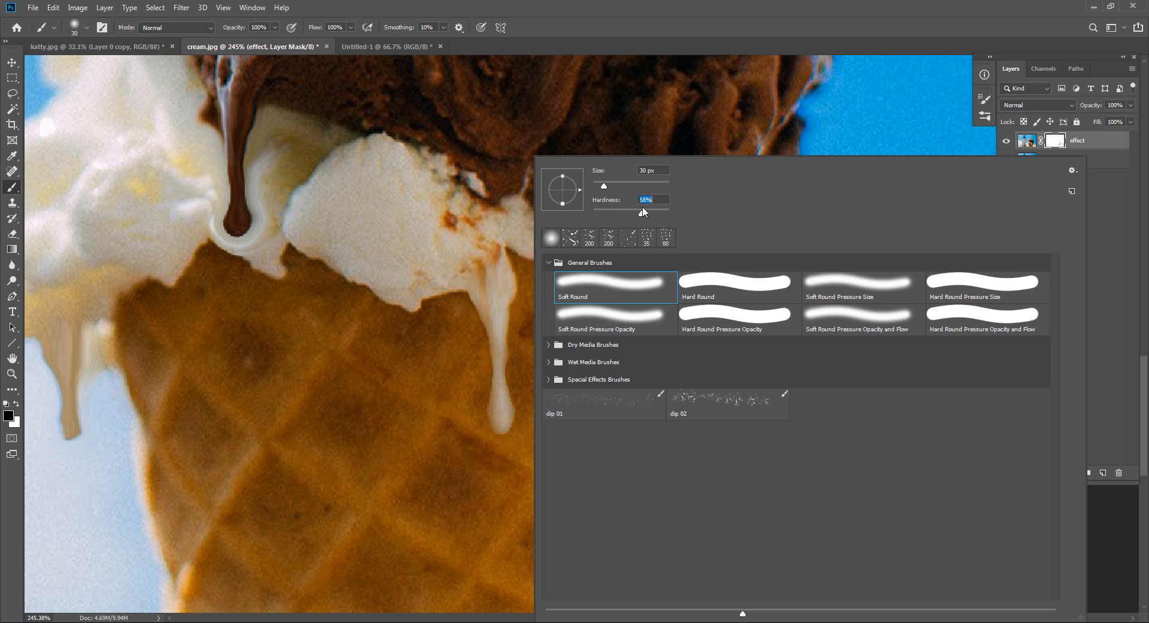
key("Return")
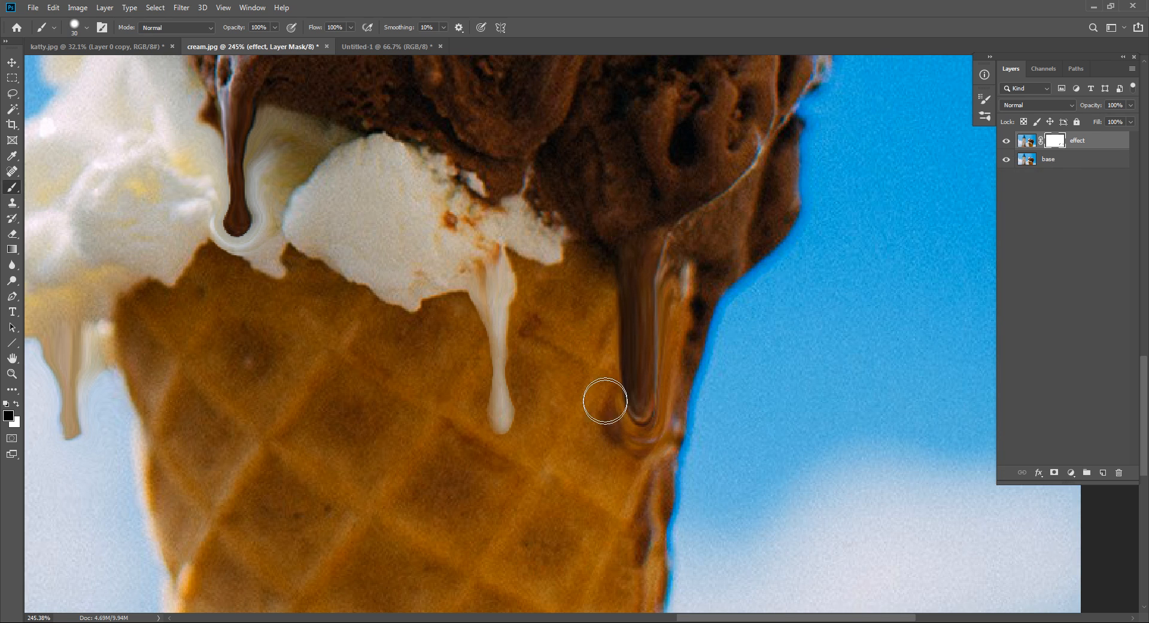
mouse_move(605, 400)
left_mouse_down()
mouse_move(621, 442)
mouse_move(650, 446)
mouse_move(681, 418)
mouse_move(682, 361)
left_mouse_up()
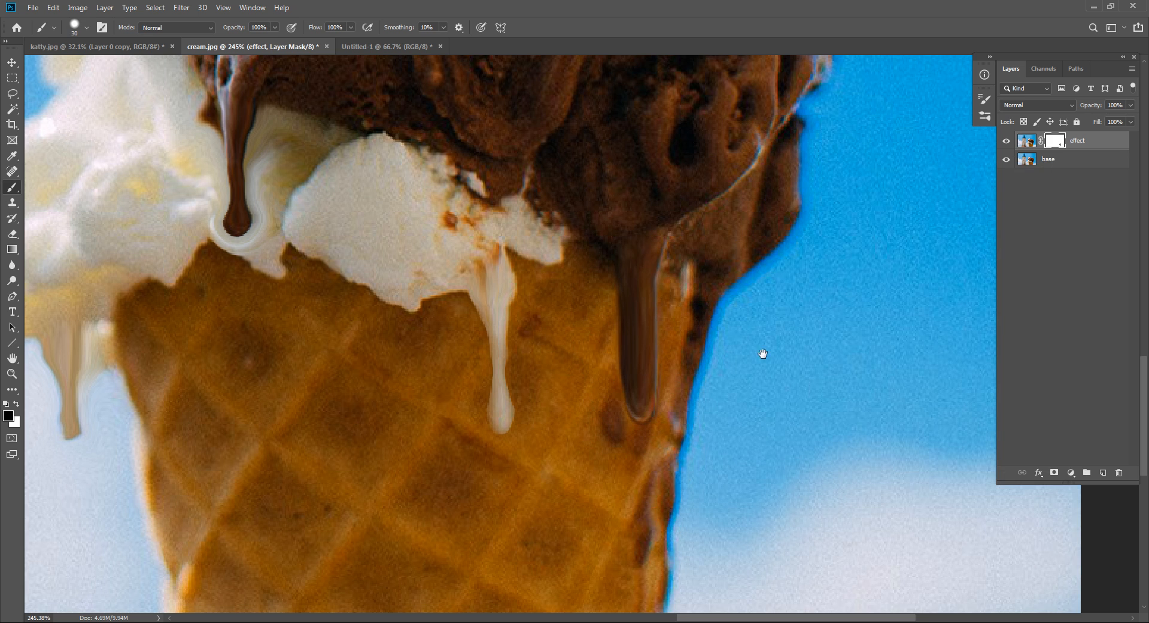
Mask out the distorted vanilla ice cream surrounding the chocolate drip in the middle
left_click_drag(763, 353, 734, 479)
mouse_move(345, 262)
left_mouse_down()
mouse_move(544, 236)
mouse_move(739, 185)
left_mouse_up()
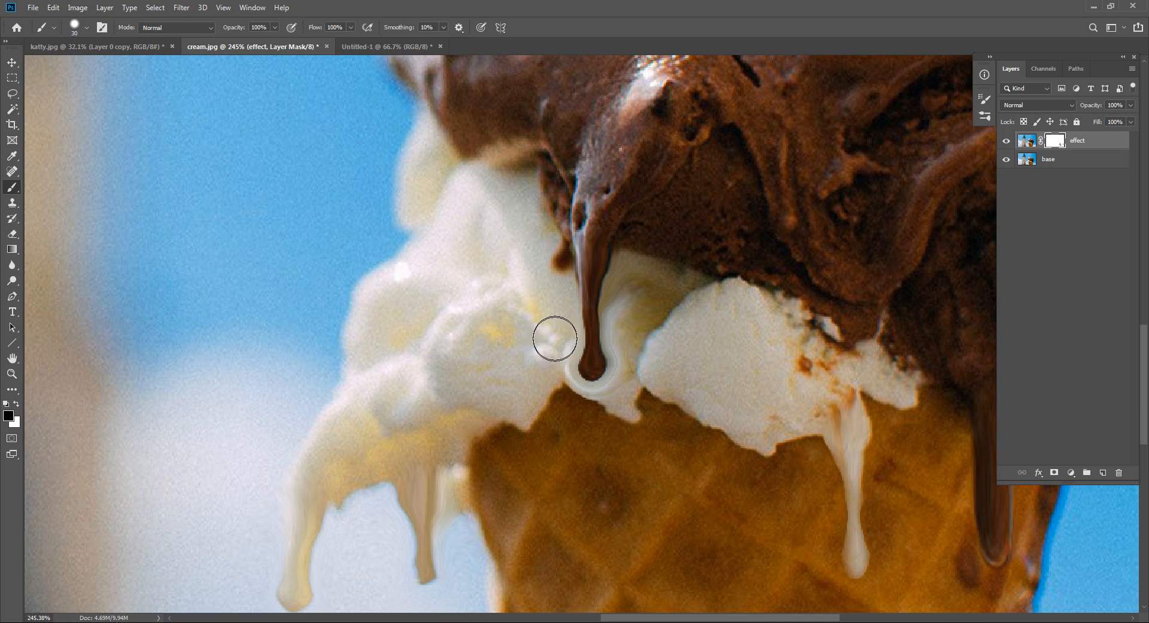
mouse_move(555, 339)
left_mouse_down()
mouse_move(563, 328)
mouse_move(551, 371)
mouse_move(585, 397)
mouse_move(631, 386)
mouse_move(623, 297)
mouse_move(638, 259)
left_mouse_up()
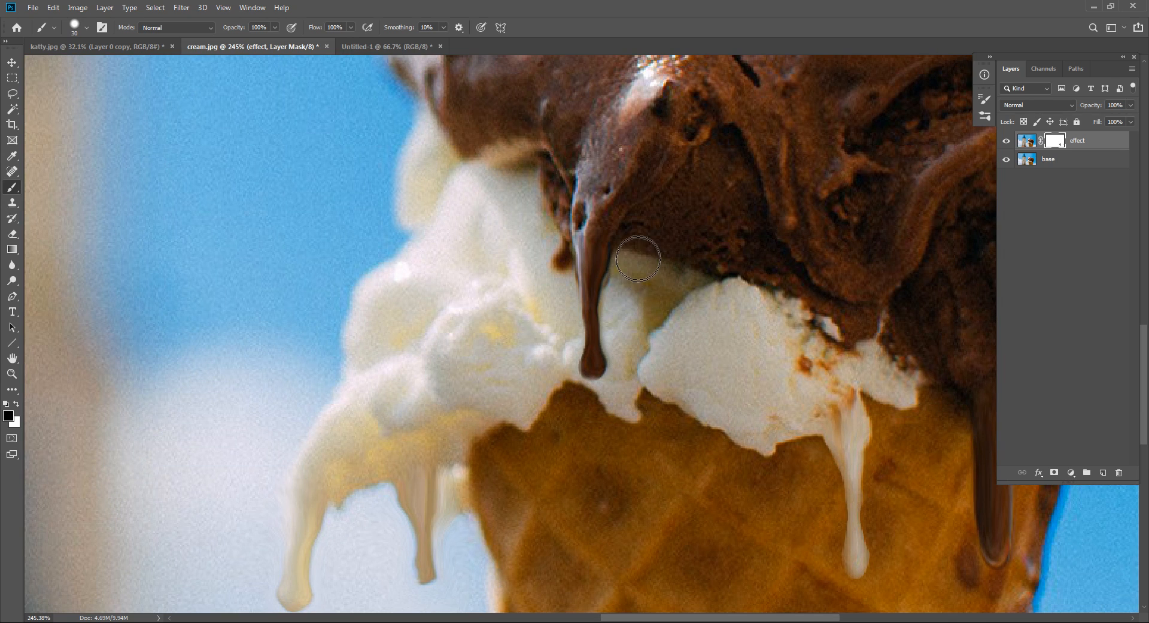
Paint on the mask around the two outer vanilla drips to restore the original background and clean up their edges
left_click_drag(557, 461, 674, 318)
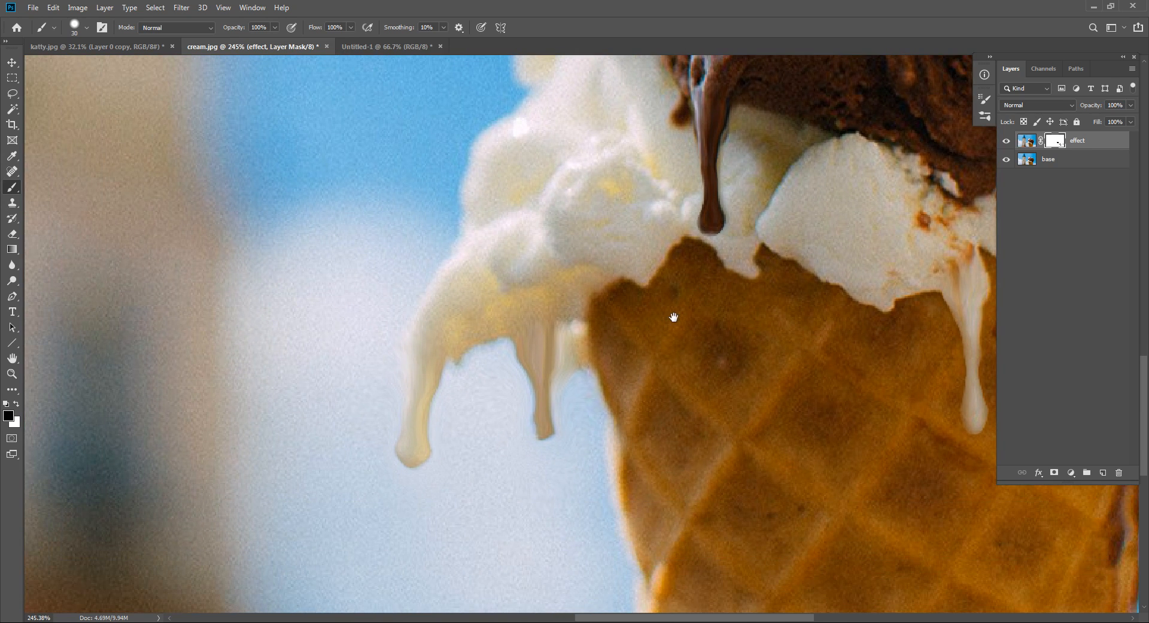
left_click_drag(573, 325, 573, 377)
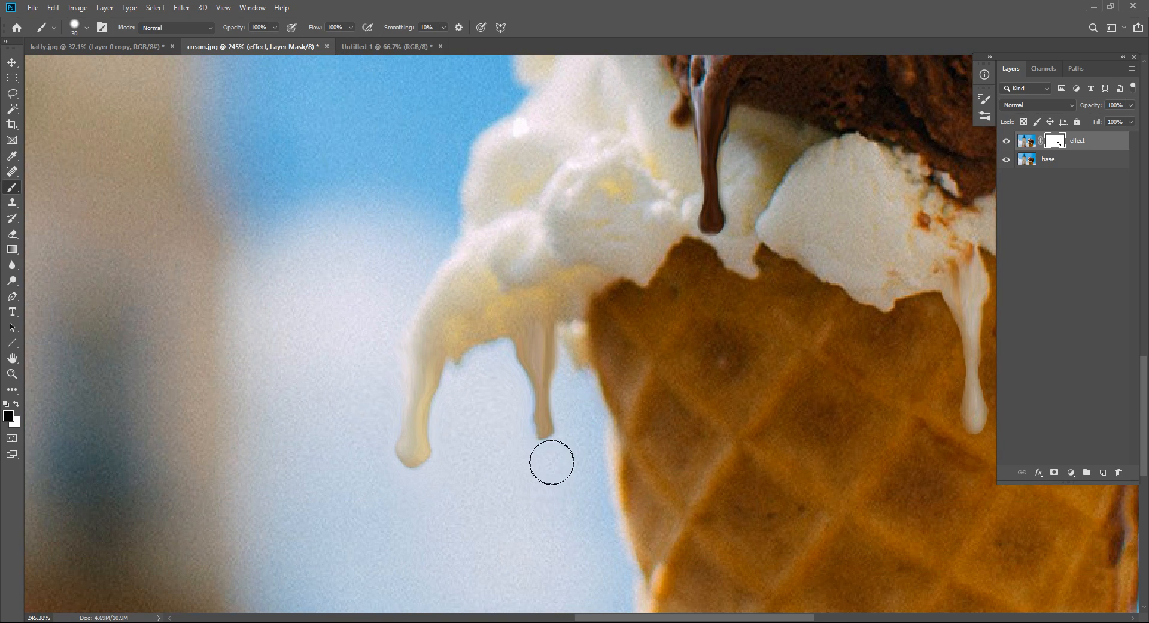
mouse_move(551, 462)
left_mouse_down()
mouse_move(513, 431)
mouse_move(506, 361)
mouse_move(478, 357)
mouse_move(485, 339)
left_mouse_up()
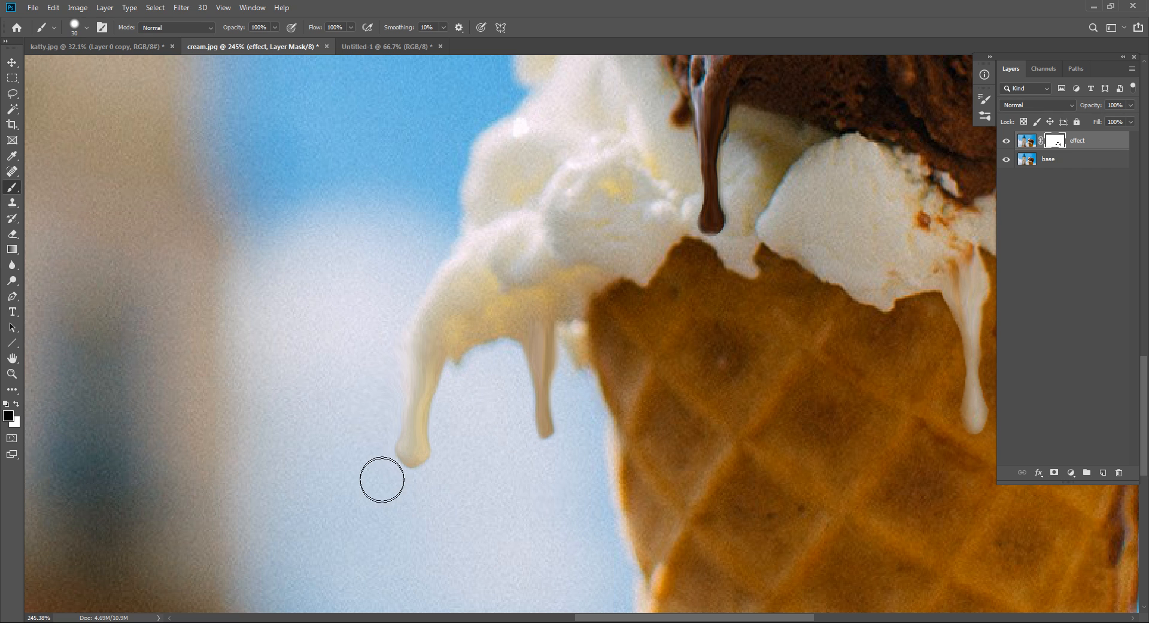
mouse_move(382, 479)
left_mouse_down()
mouse_move(372, 452)
mouse_move(384, 329)
left_mouse_up()
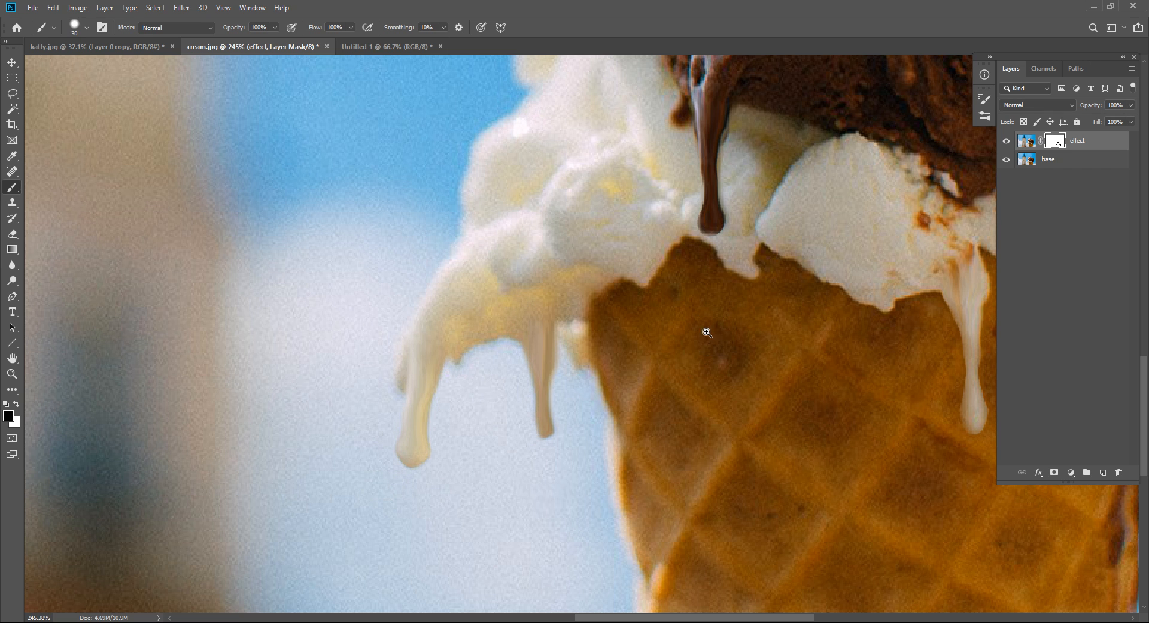
left_click_drag(707, 332, 645, 305)
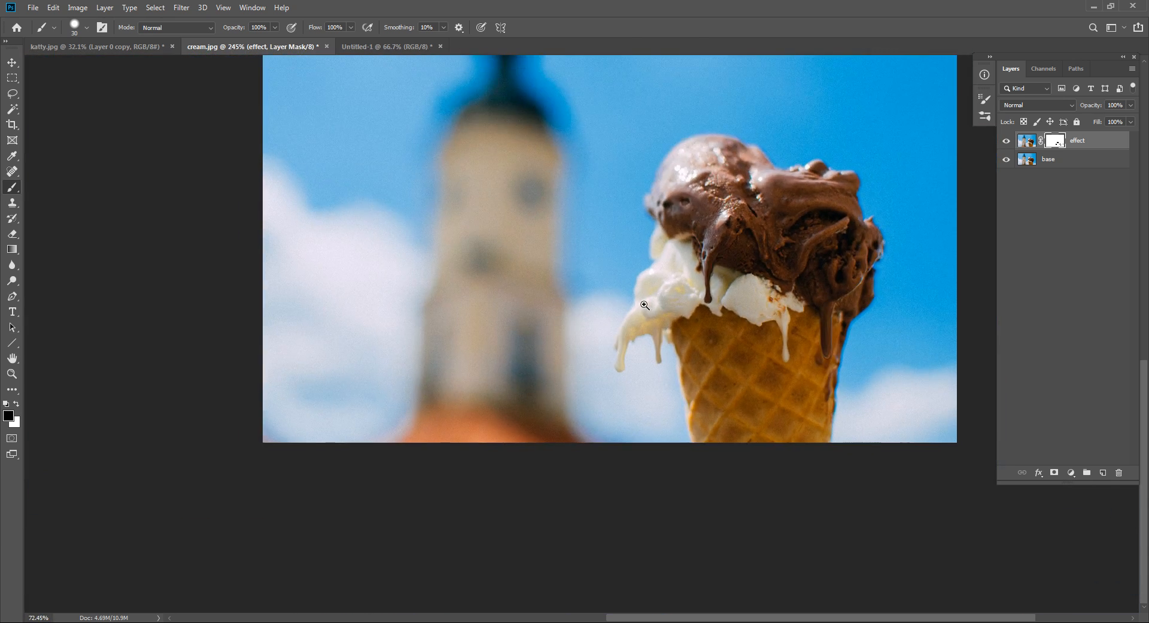